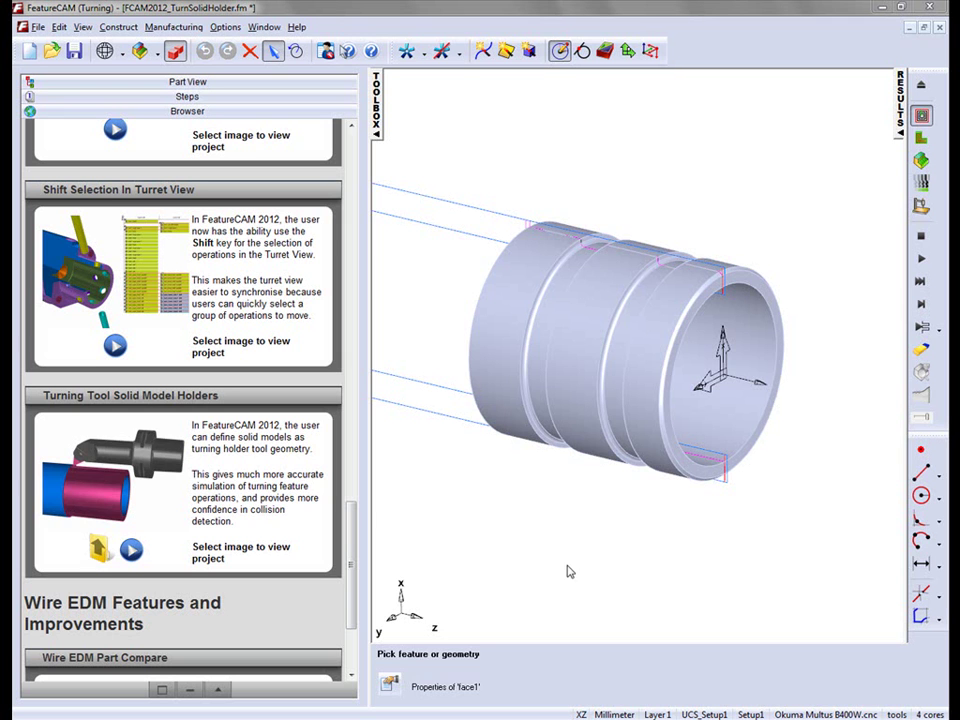
middle_click_drag(491, 377, 533, 386)
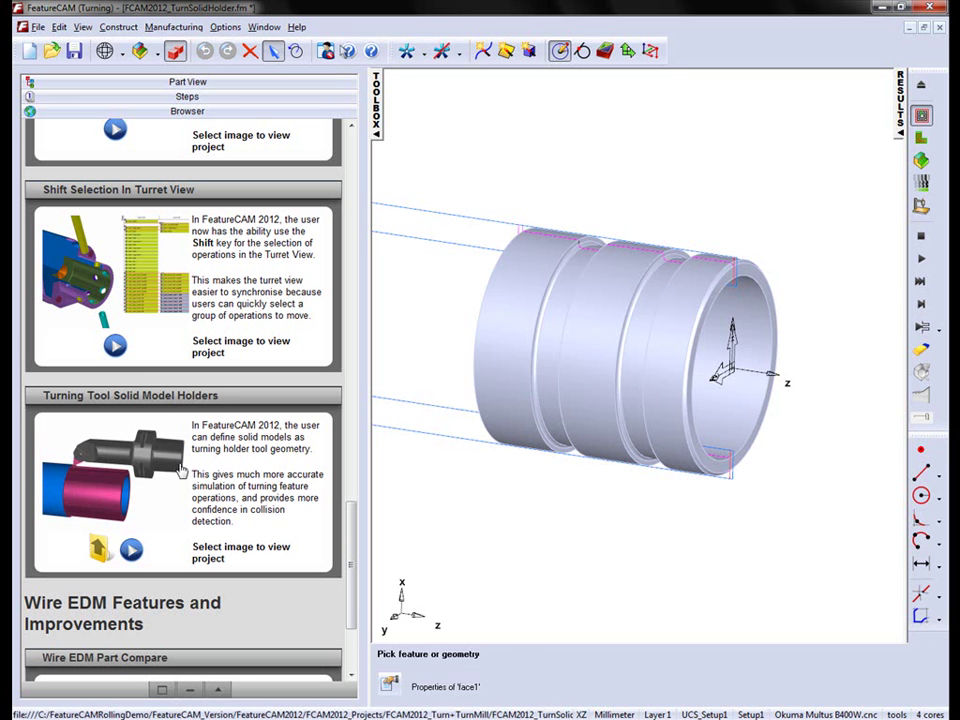
left_click(100, 550)
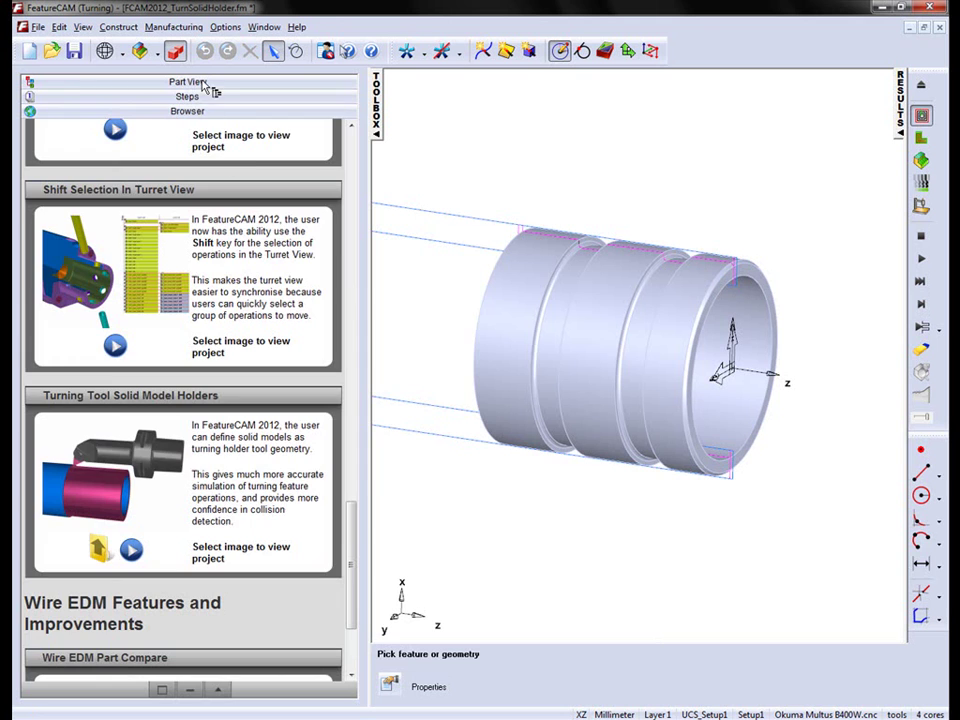
Step: Exclude the groove1, groove2 and cutoff1 features of Setup1 from machining
left_click(208, 83)
left_click(55, 176)
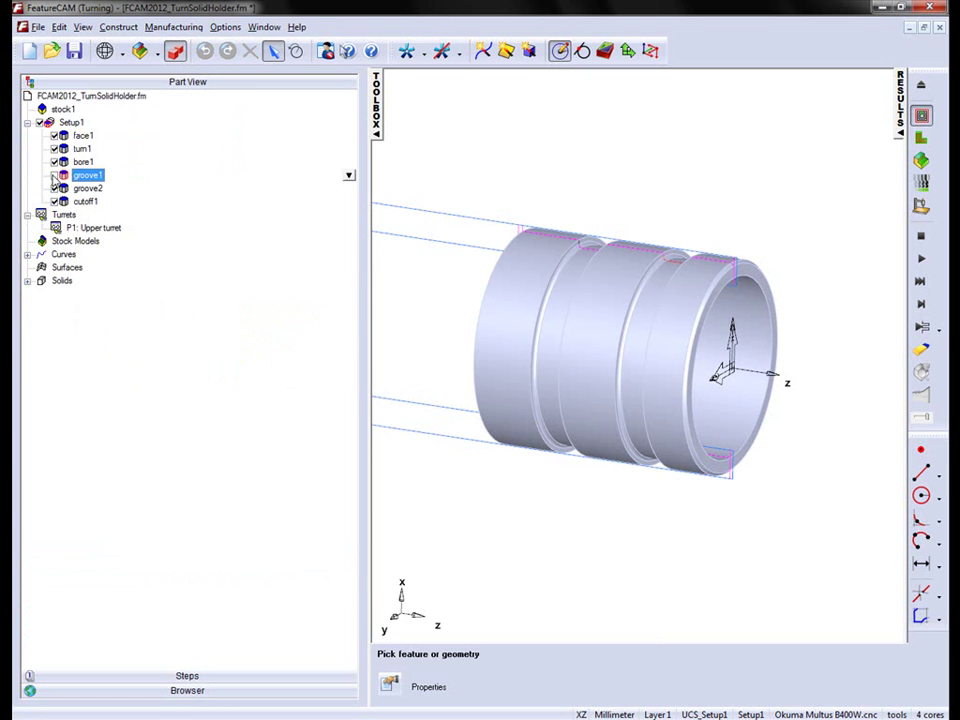
left_click(55, 189)
left_click(55, 202)
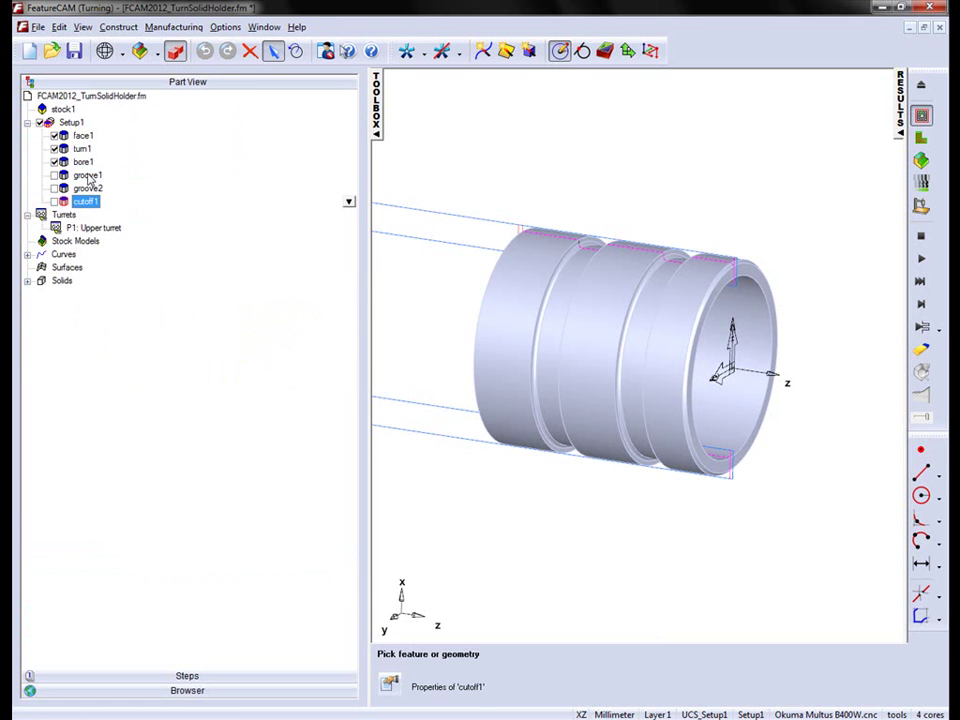
Step: Run a 3D shaded simulation of the face, turn and bore features and inspect the machined stock
left_click(82, 135)
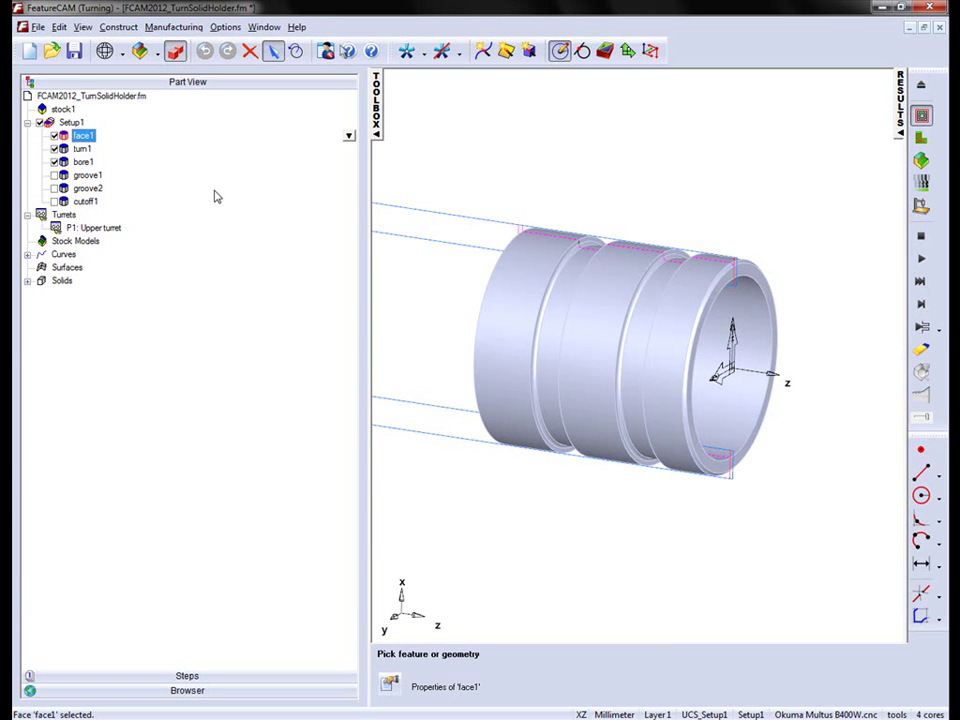
left_click(922, 162)
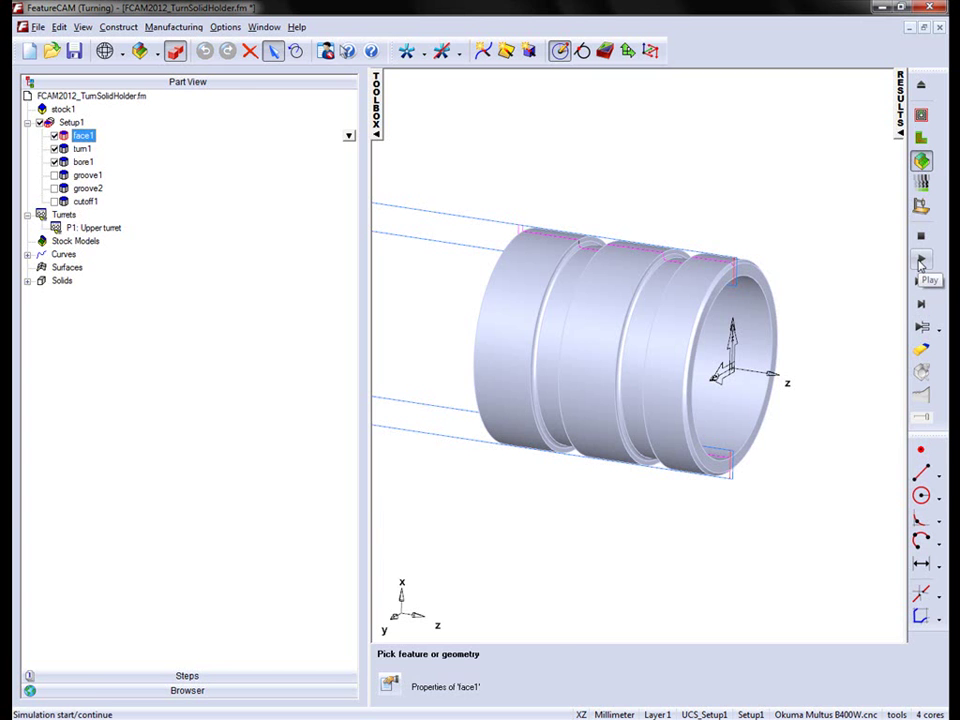
left_click(922, 261)
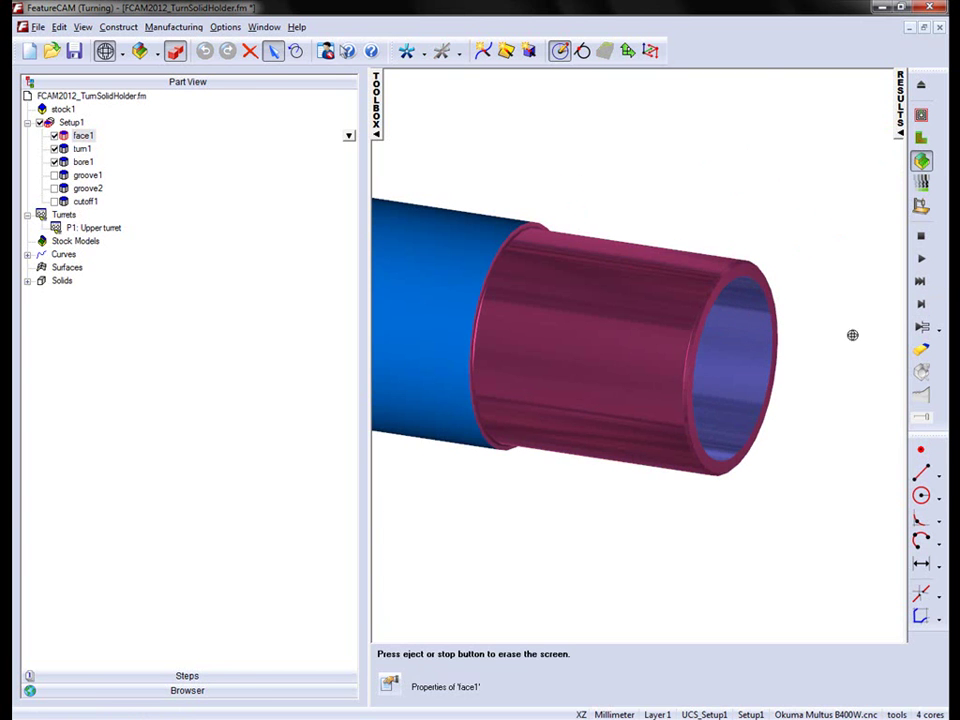
left_click_drag(866, 349, 801, 357)
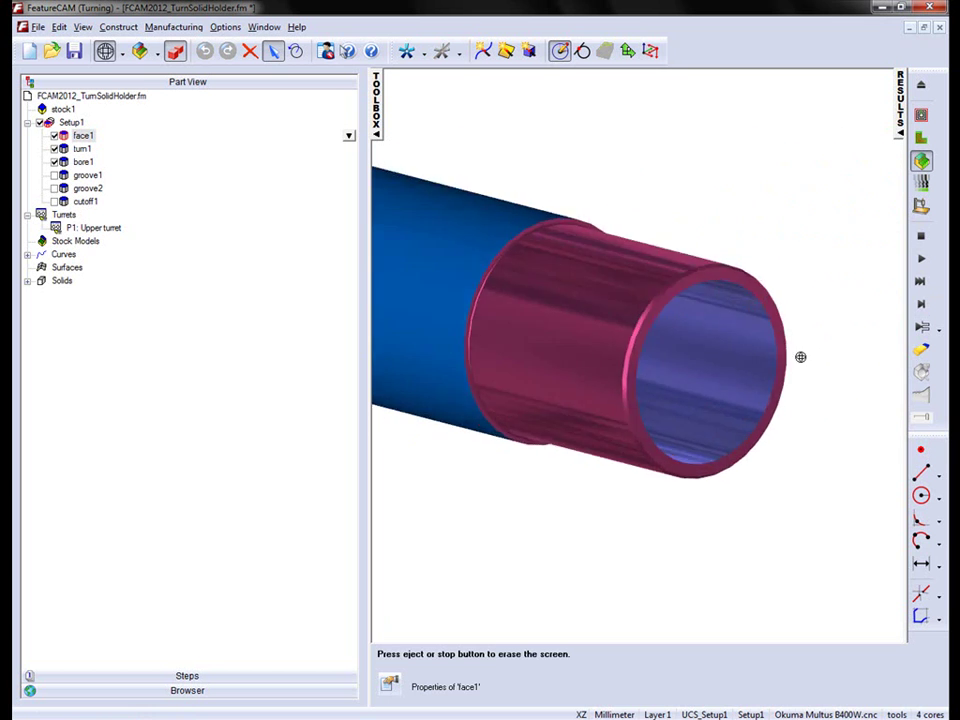
middle_click_drag(800, 357, 859, 347)
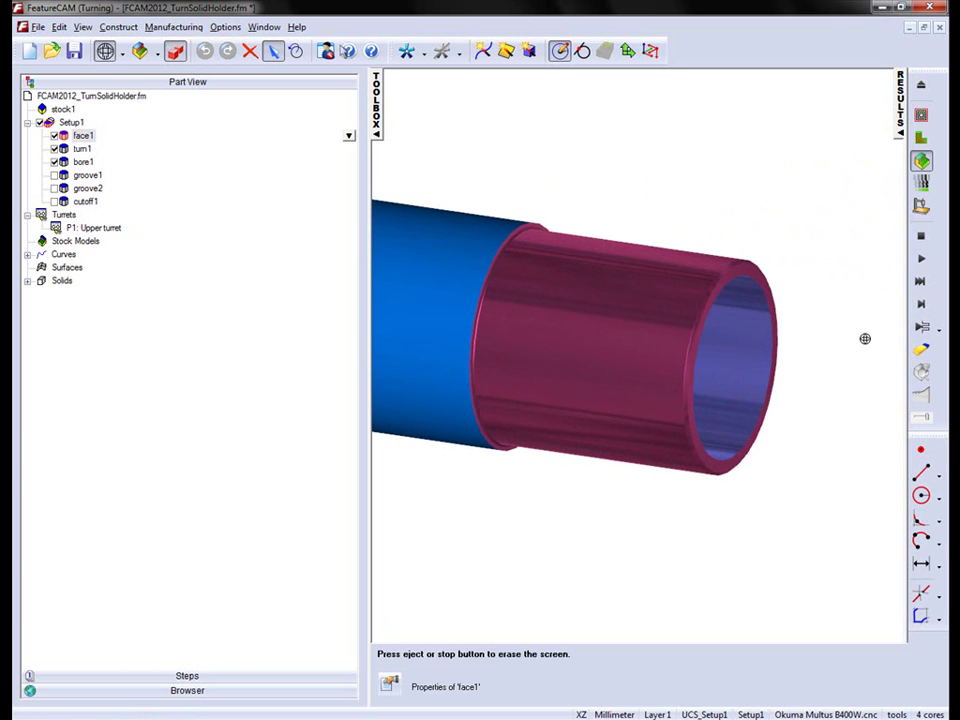
Step: Enable the display of the tool holder in the simulation options
left_click(225, 27)
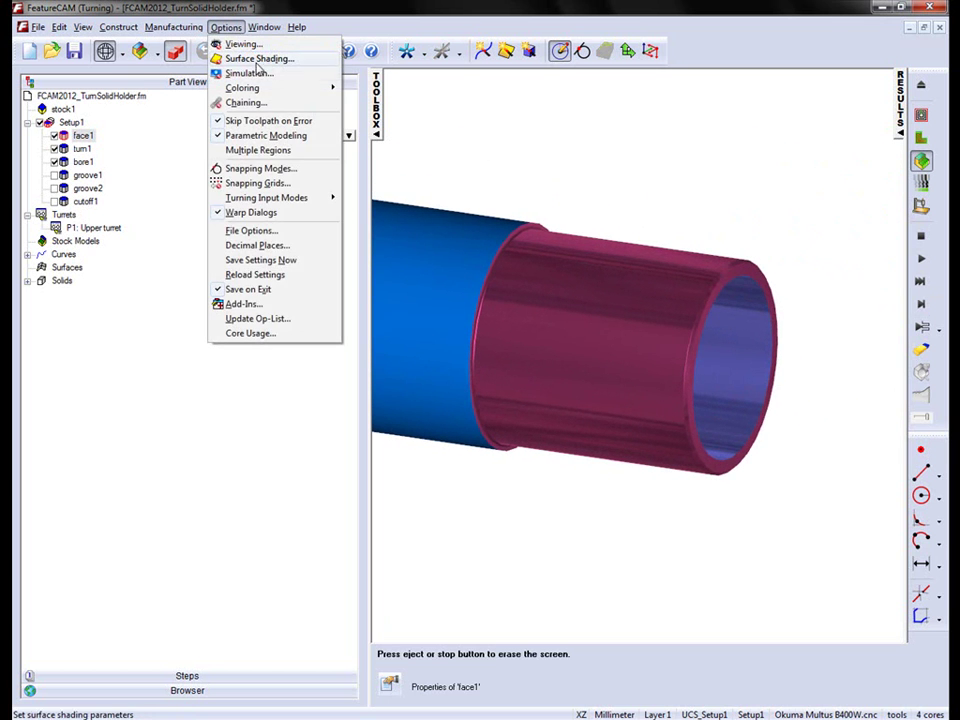
left_click(248, 73)
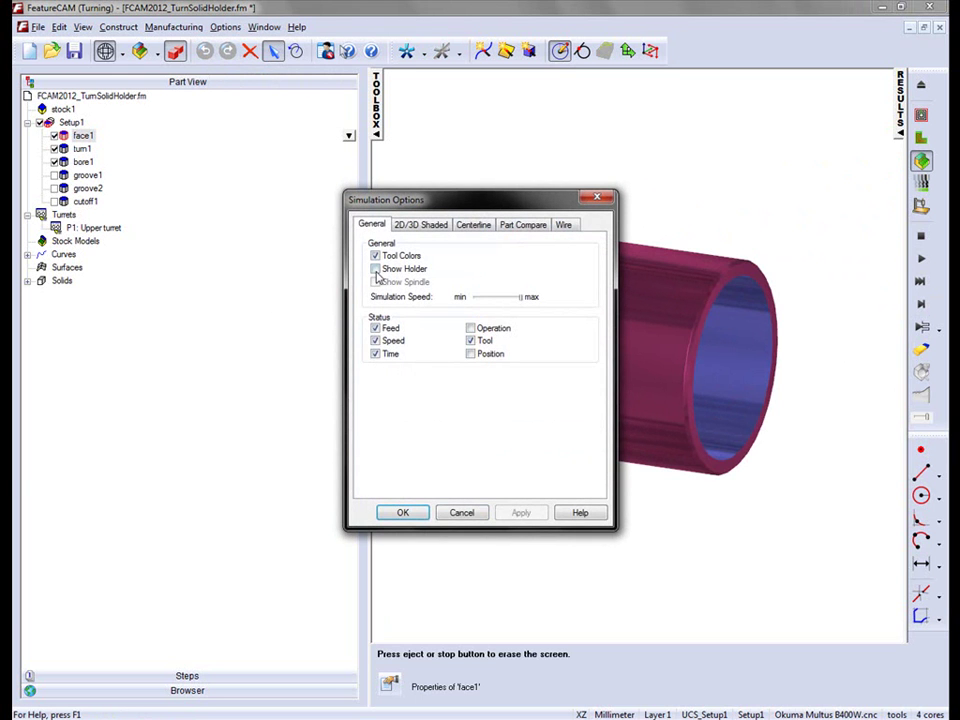
left_click(375, 269)
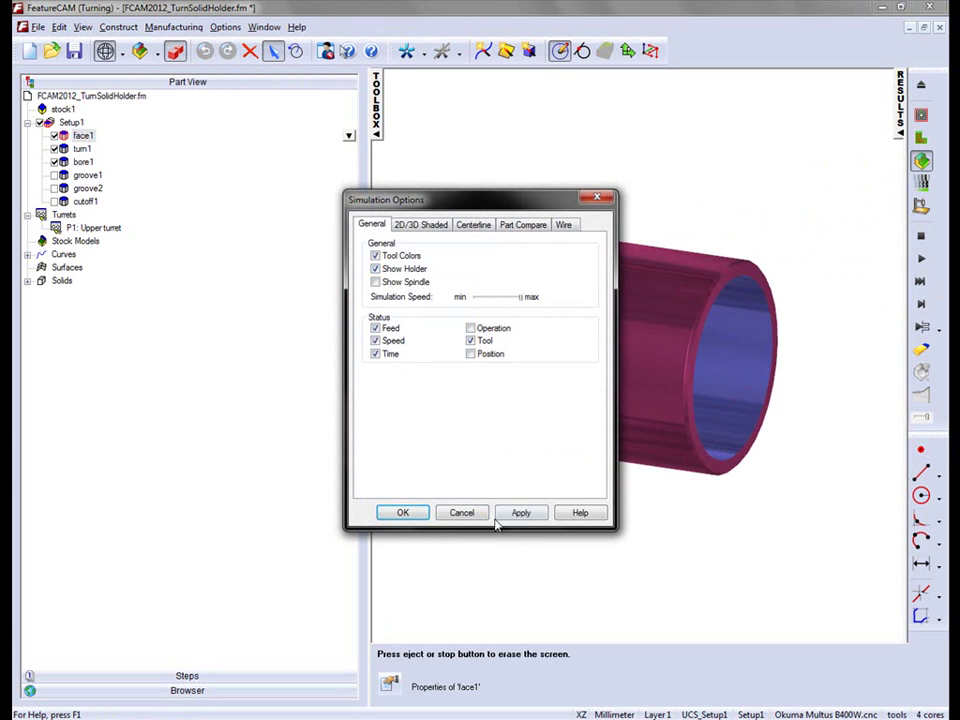
left_click(505, 514)
left_click(400, 513)
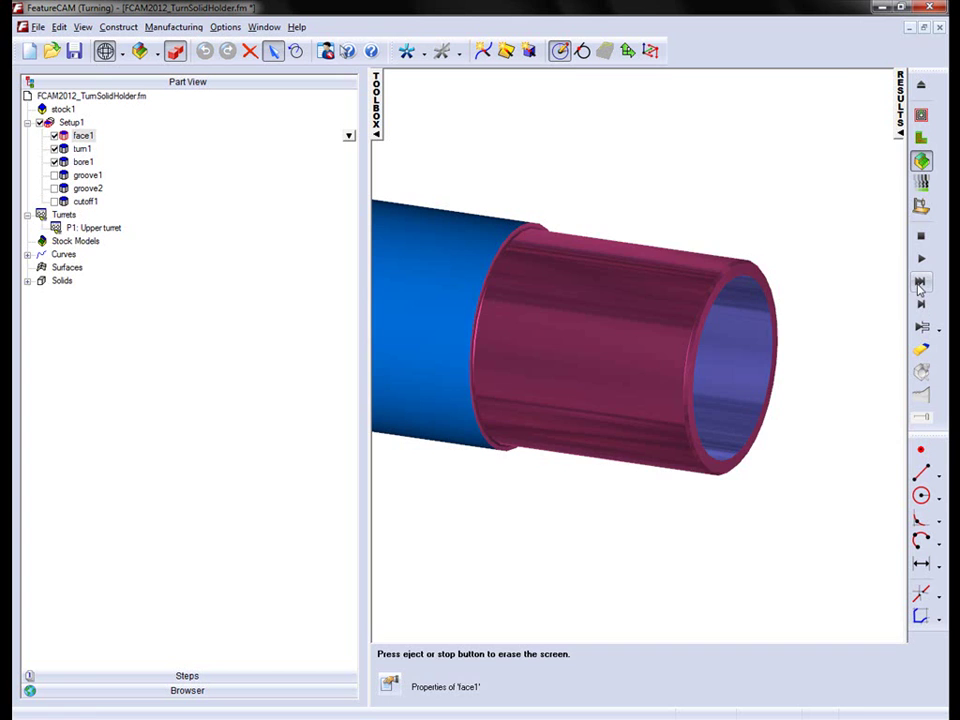
Step: Simulate the operations again one by one to examine the tool holders, run to the end, and clear the simulation
left_click(921, 306)
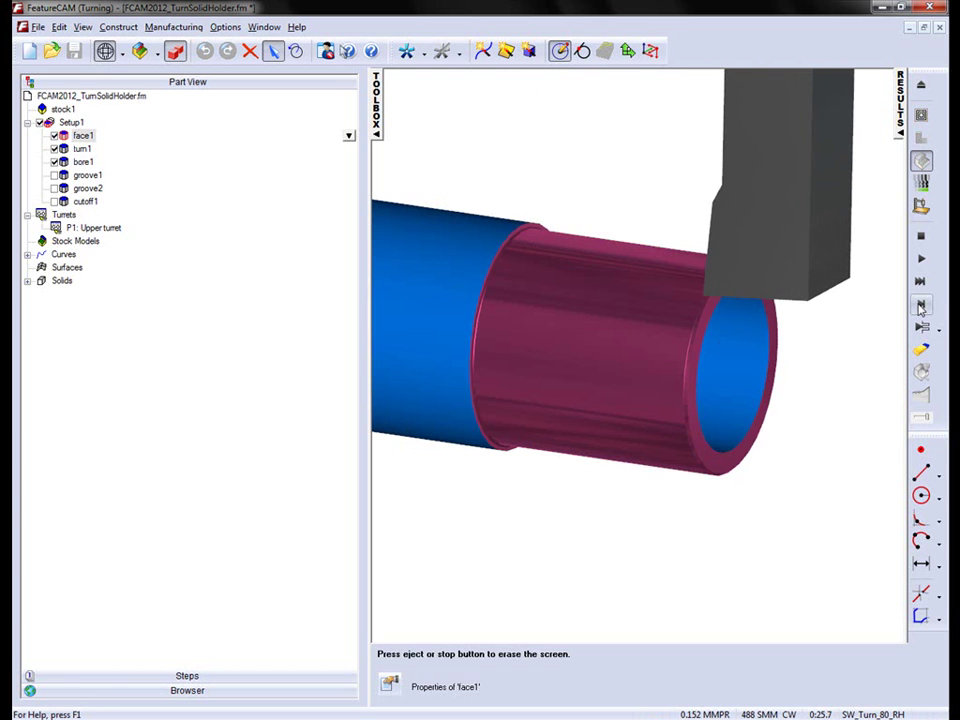
left_click(922, 328)
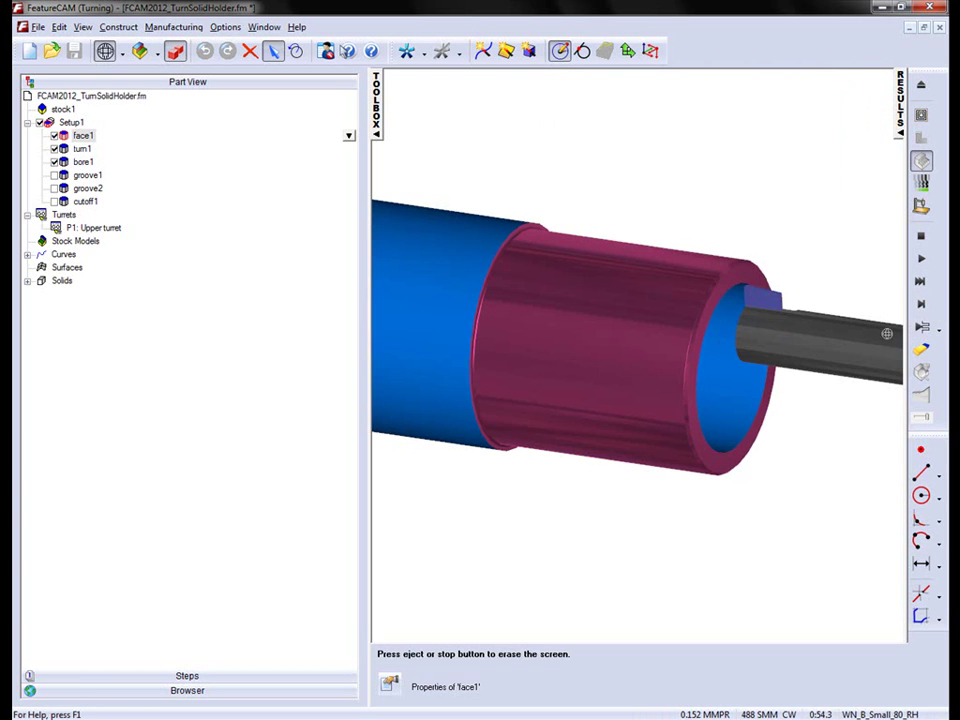
scroll(789, 328, "down", 1)
middle_click_drag(815, 315, 757, 310)
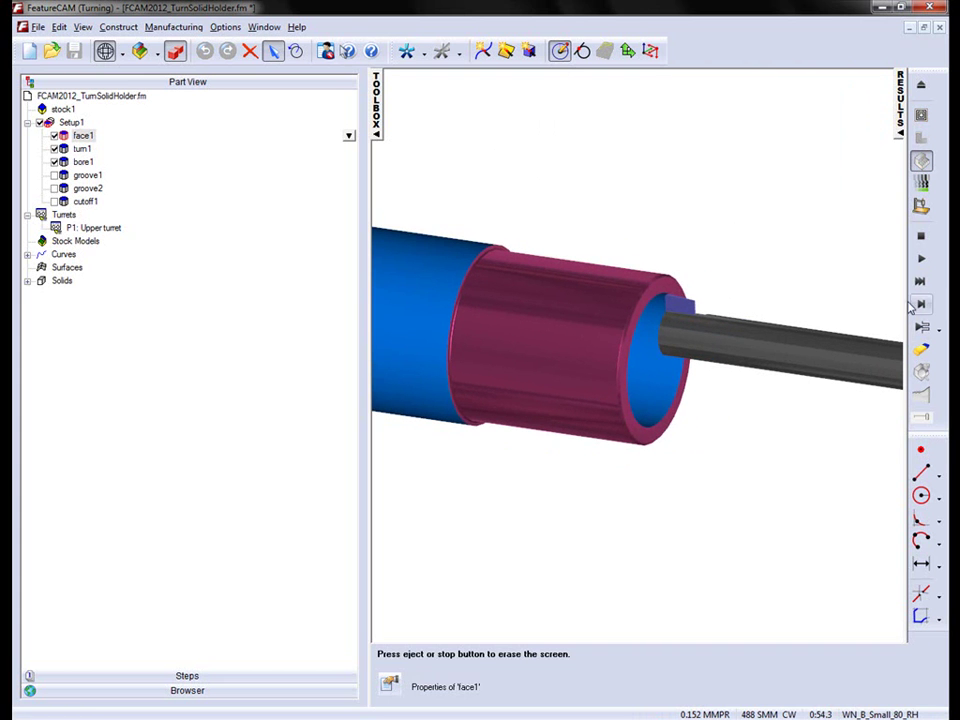
left_click(921, 259)
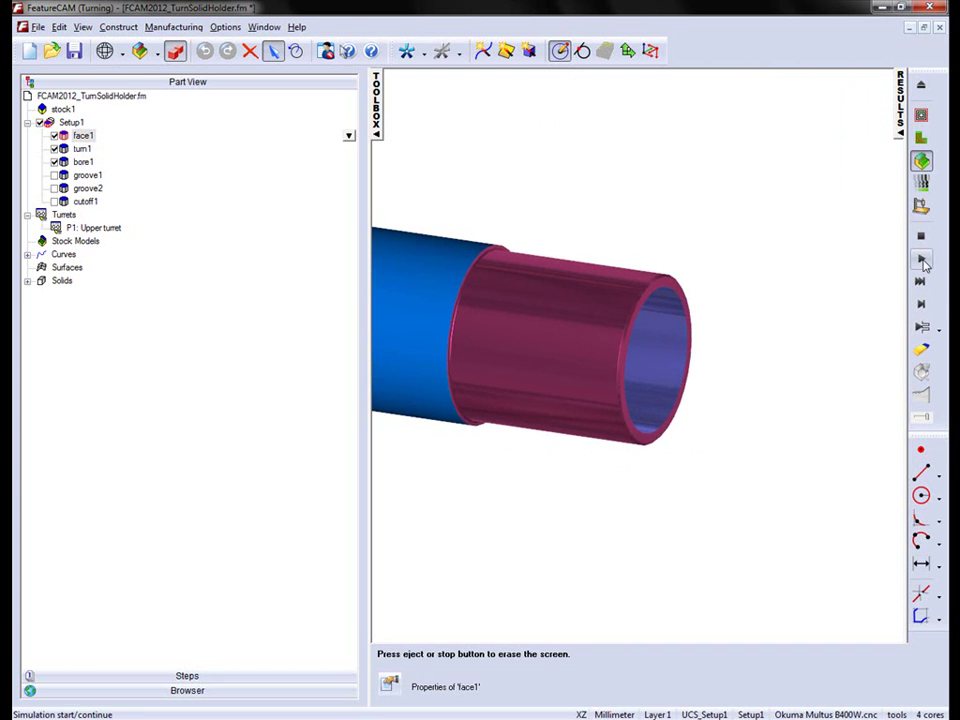
middle_click_drag(650, 395, 694, 403)
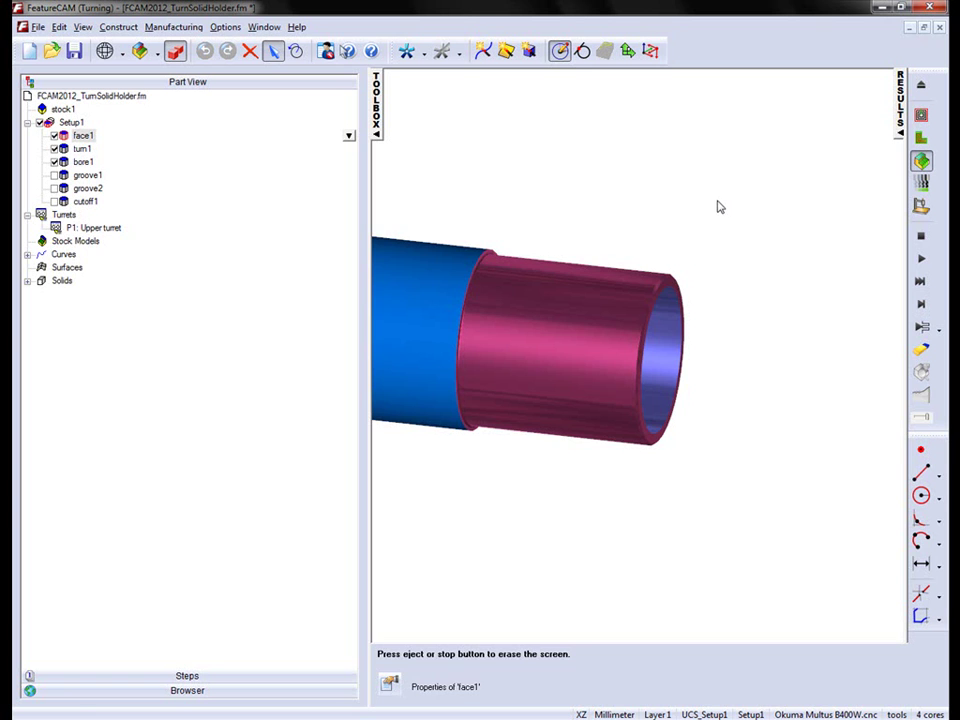
left_click(921, 236)
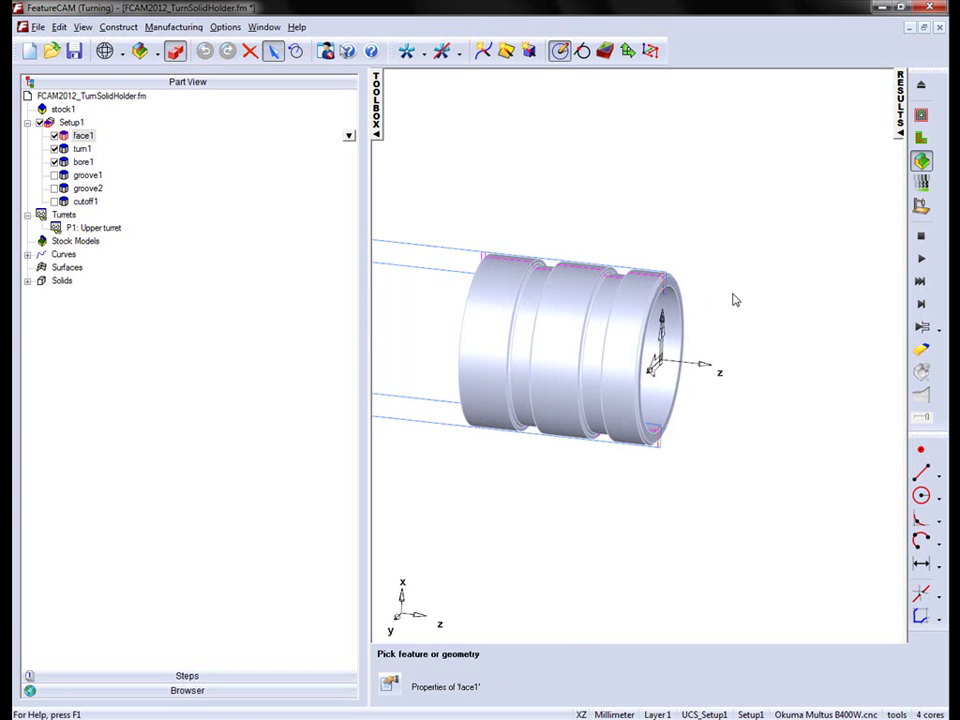
Step: Create a new lathe tool from SW_Turn_80_RH for face1's finish operation and name it TNGA 0816
mouse_move(731, 321)
middle_mouse_down()
mouse_move(764, 316)
mouse_move(749, 314)
middle_mouse_up()
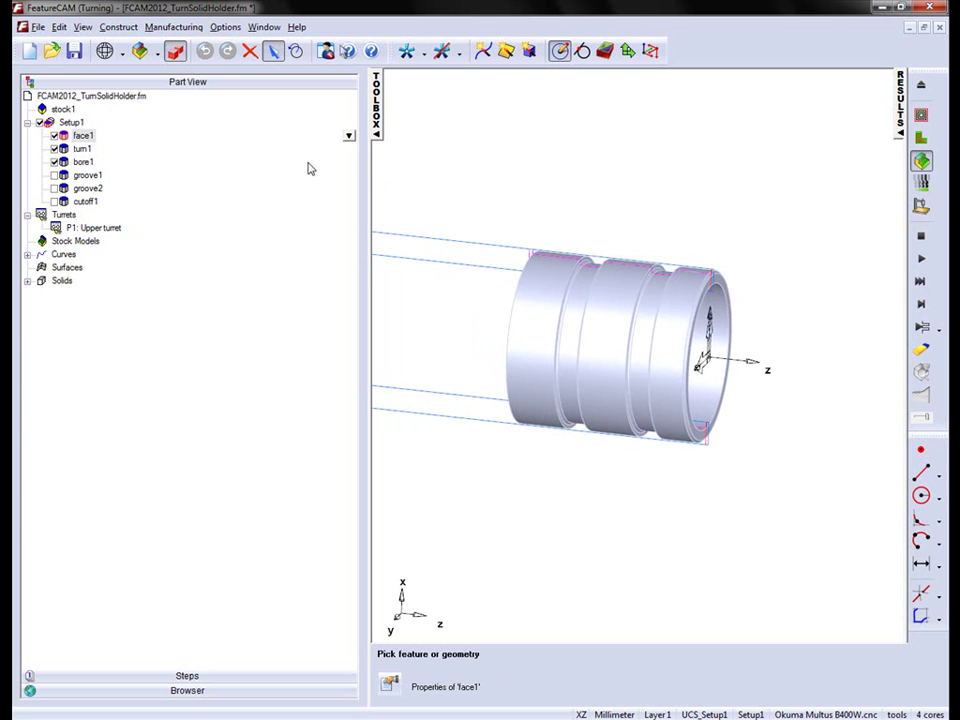
left_click(80, 136)
left_click(349, 135)
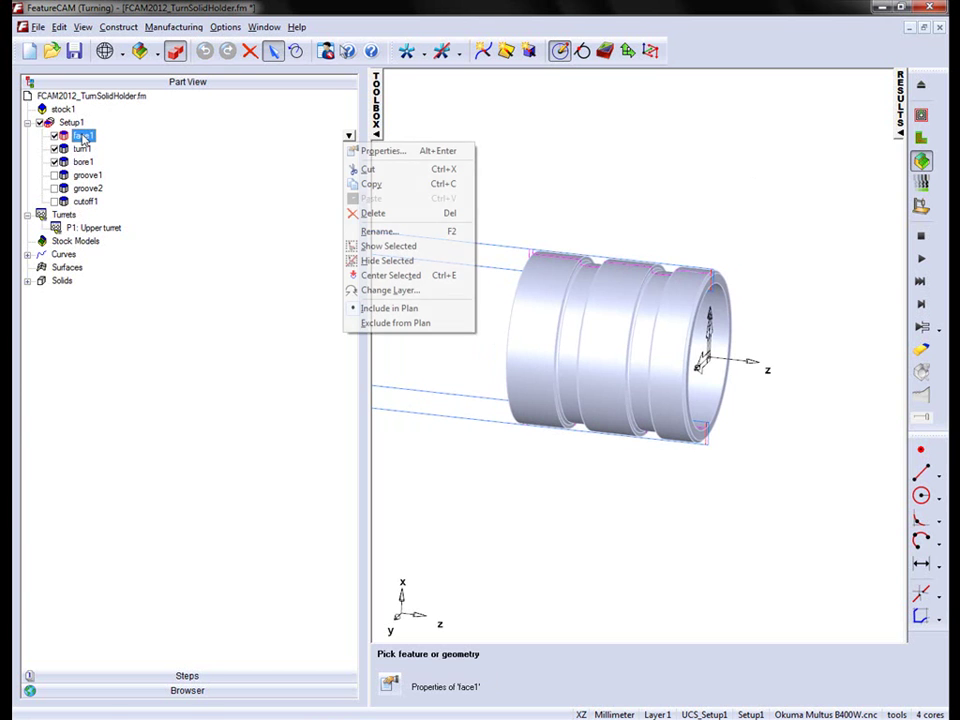
left_click(405, 152)
left_click_drag(428, 218, 315, 174)
left_click(205, 216)
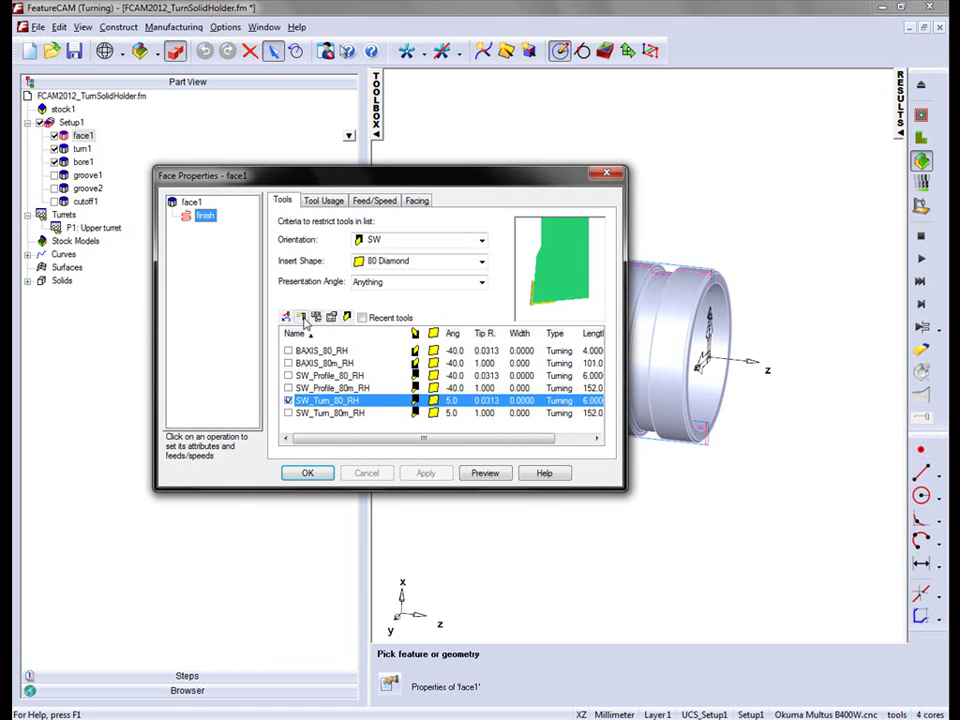
left_click(302, 317)
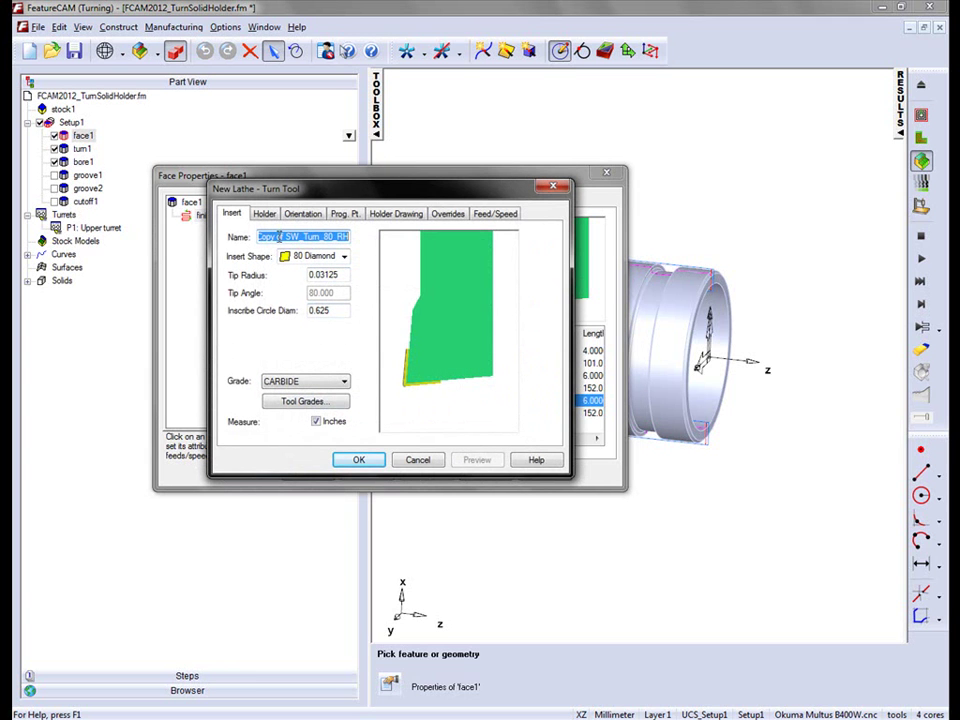
type("TNGA 0816")
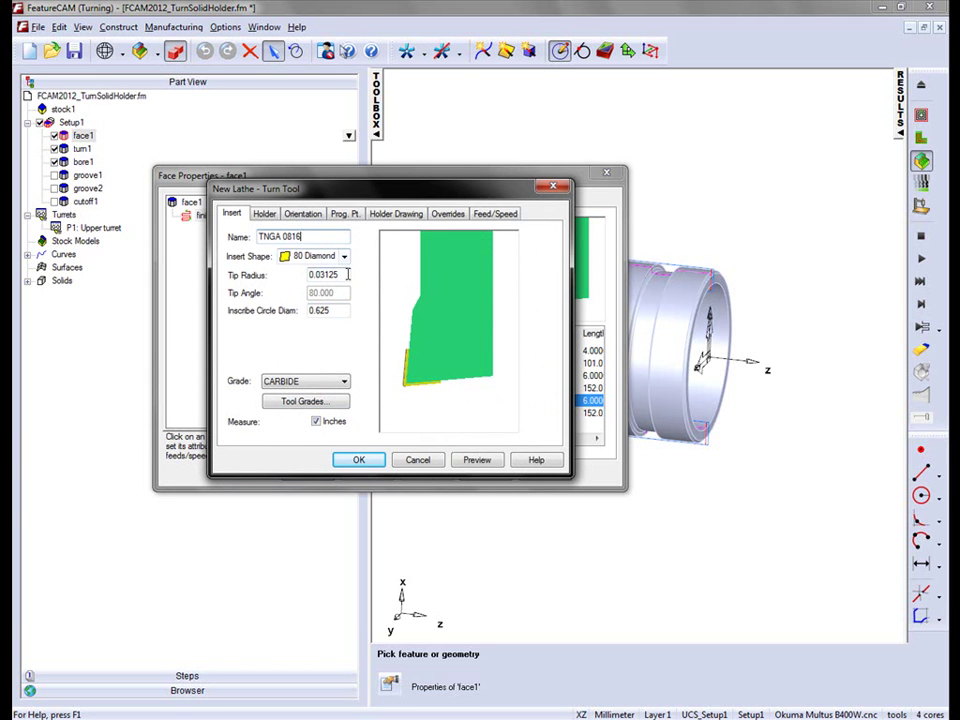
Step: Define the tool's insert as a metric triangle with tip radius 0.8 and inscribed circle diameter 16, and preview it
left_click(316, 421)
left_click(344, 256)
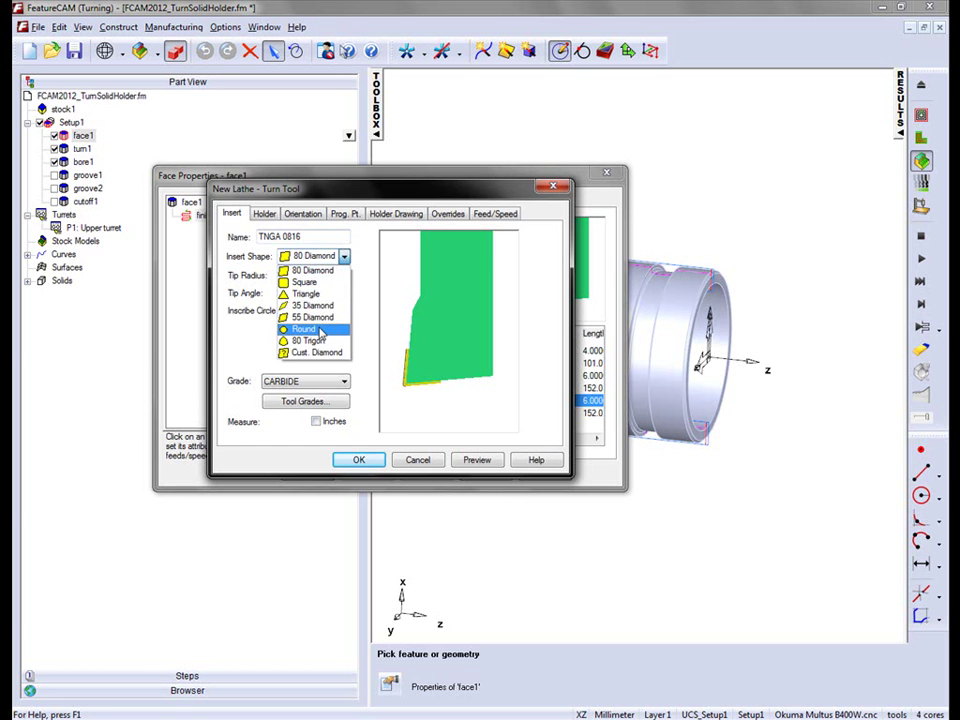
left_click(310, 296)
key("Tab")
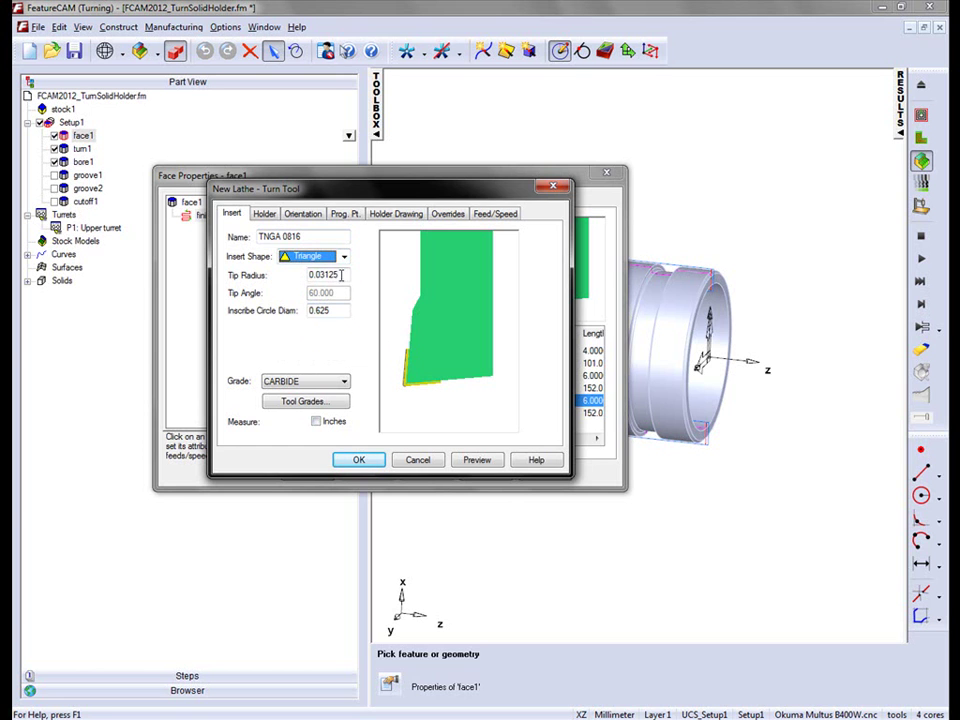
type("0.8")
key("Tab")
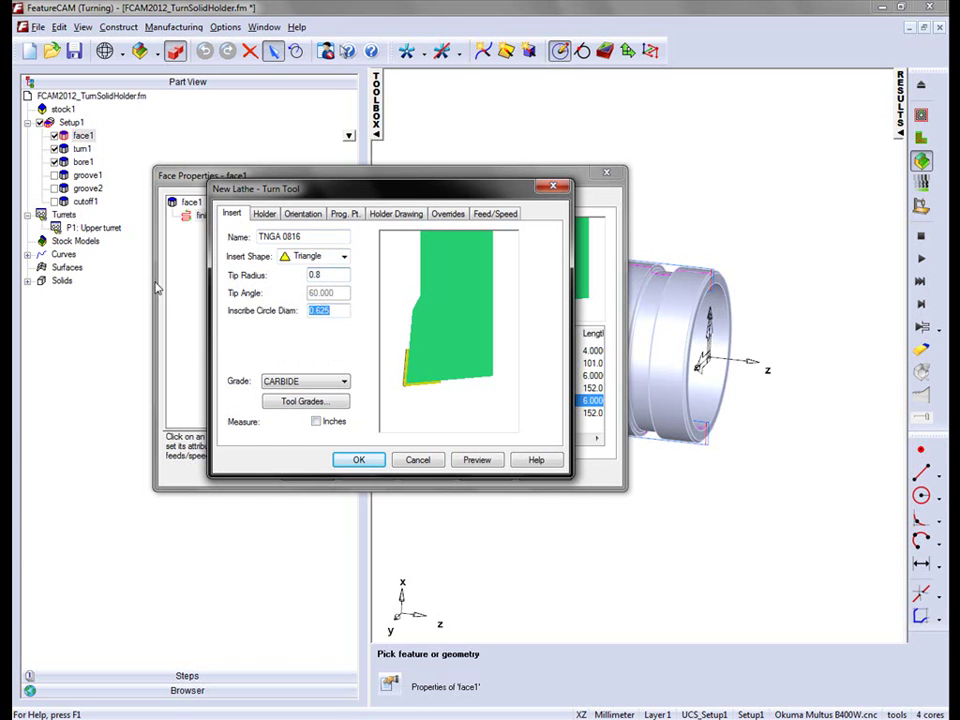
type("16")
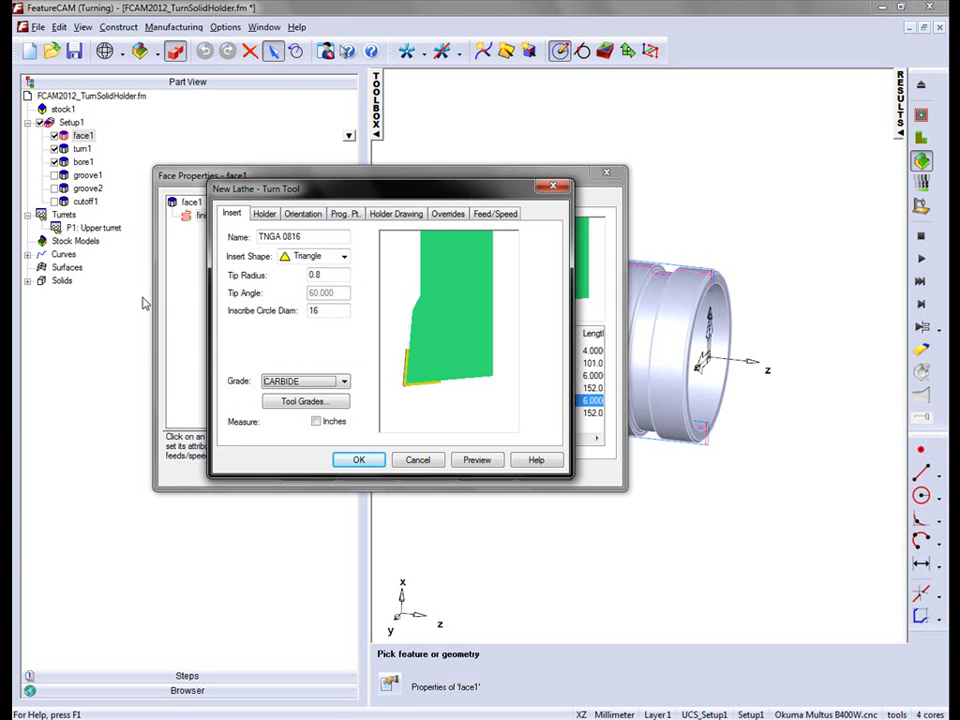
left_click(476, 459)
scroll(429, 343, "down", 5)
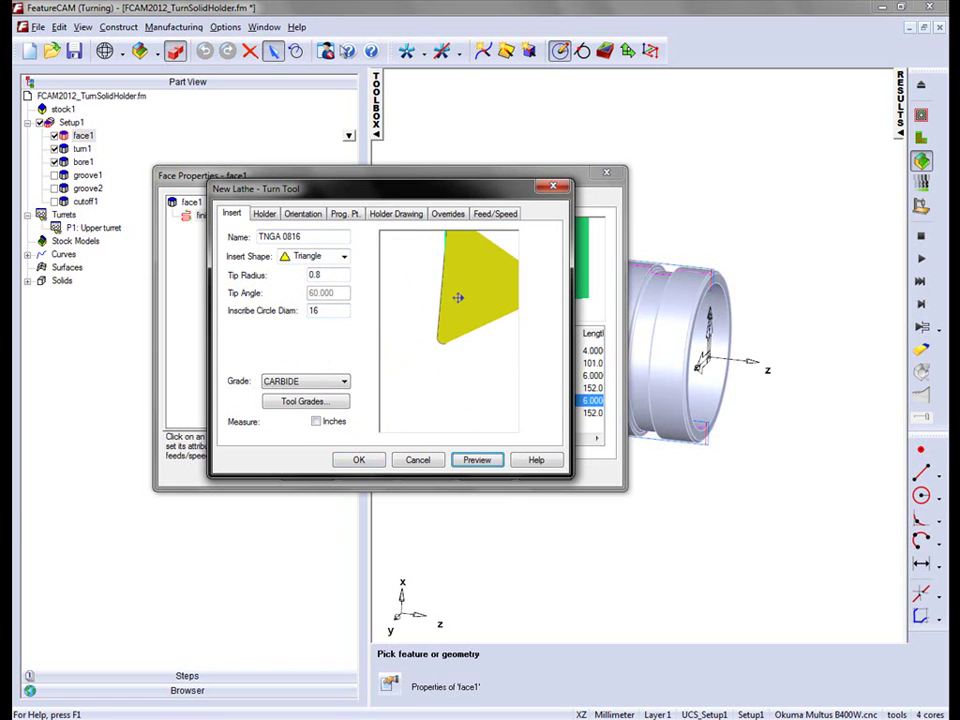
scroll(475, 282, "down", 2)
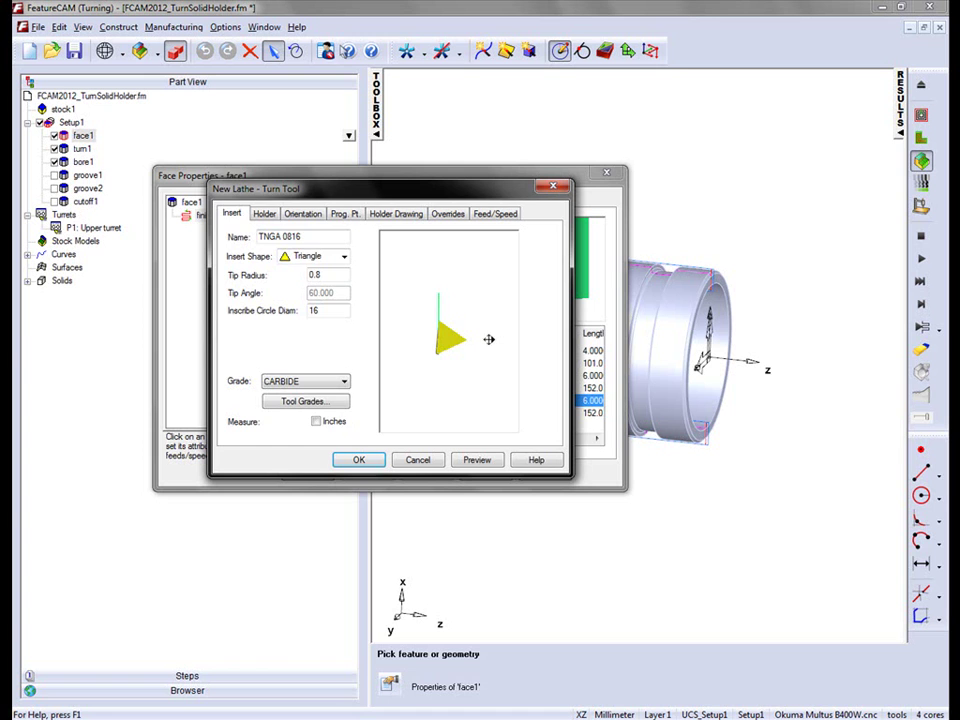
Step: Set the holder's side angle to 3, shaft width 32, length 130, exposed length 110 and tip to back 22, and preview it
left_click(265, 214)
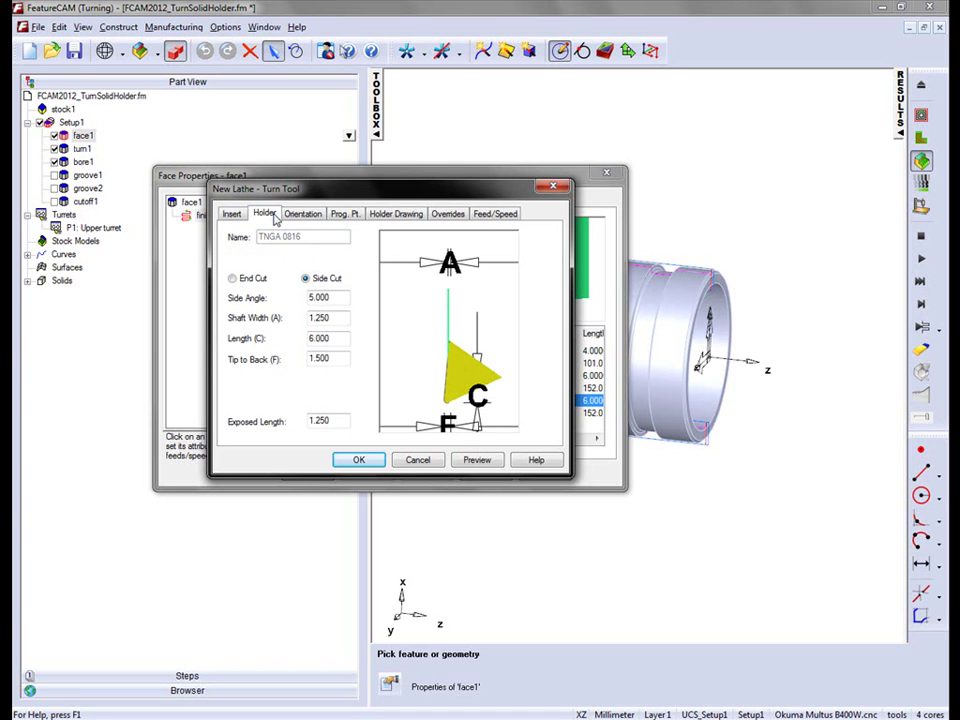
double_click(340, 297)
type("3")
key("Tab")
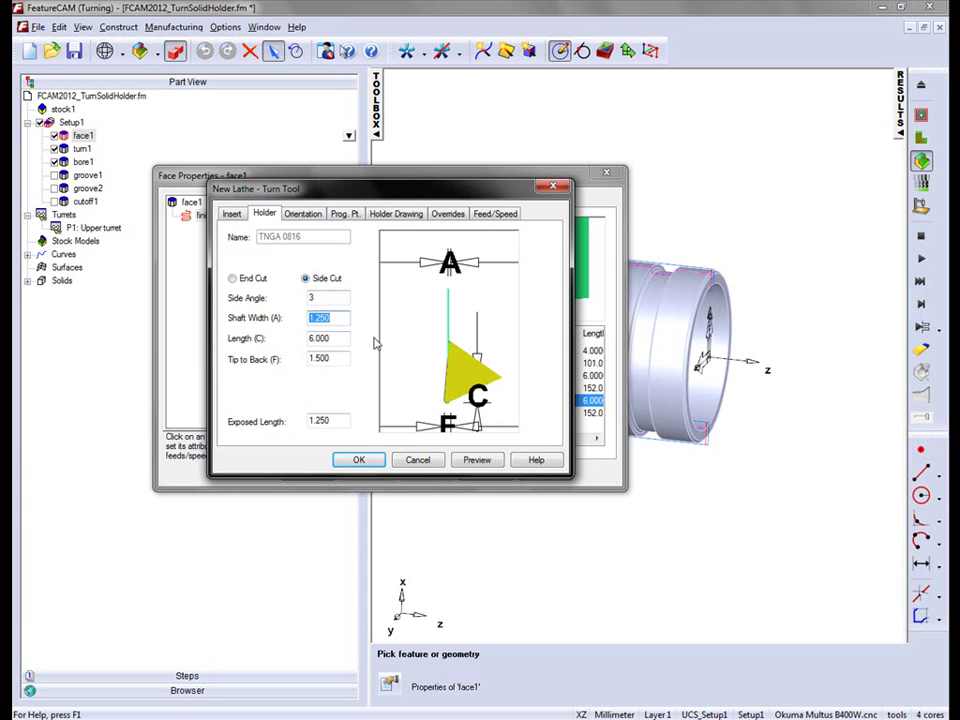
type("32")
key("Tab")
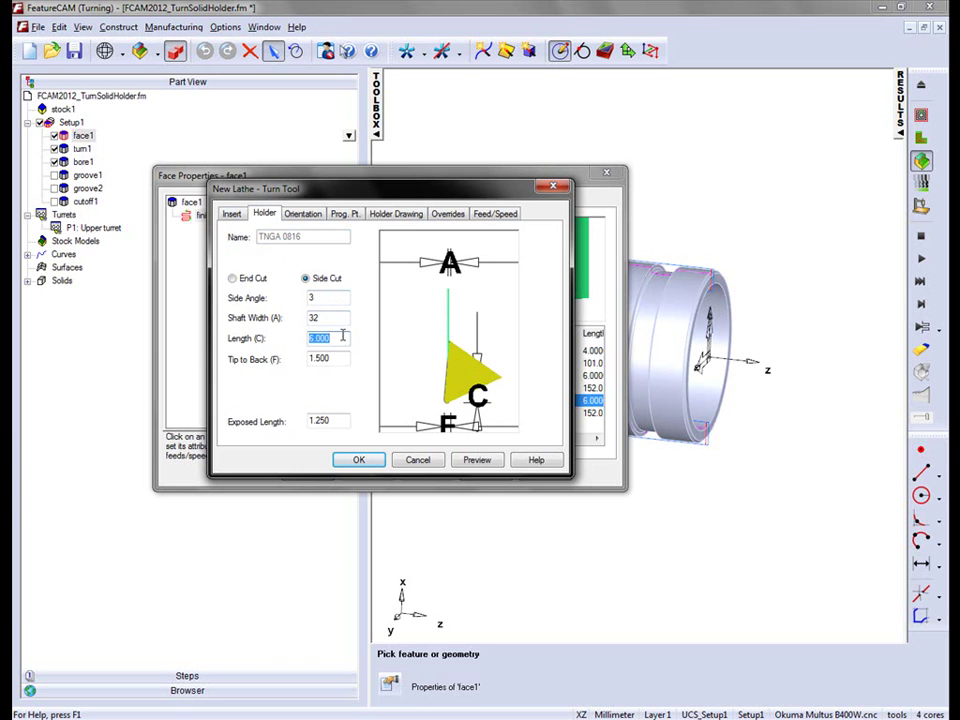
type("130")
double_click(318, 421)
type("1")
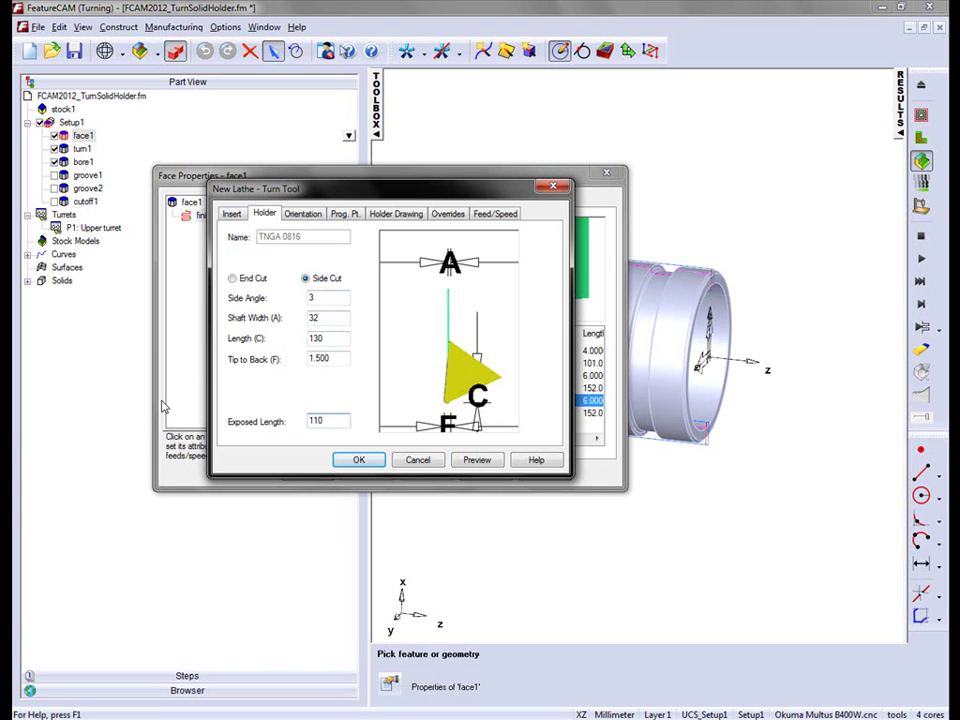
double_click(330, 358)
type("22")
left_click(478, 461)
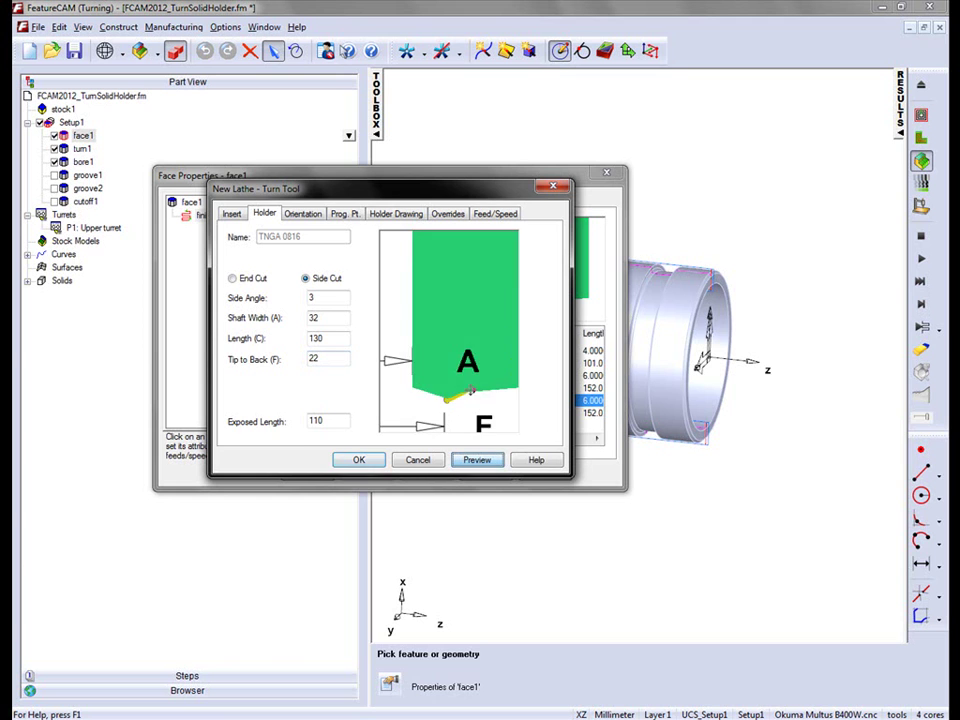
Step: Change the TNGA 0816 holder to End Cut and examine its shape at the insert tip in the preview
scroll(461, 341, "down", 3)
left_click(453, 315)
scroll(448, 312, "up", 2)
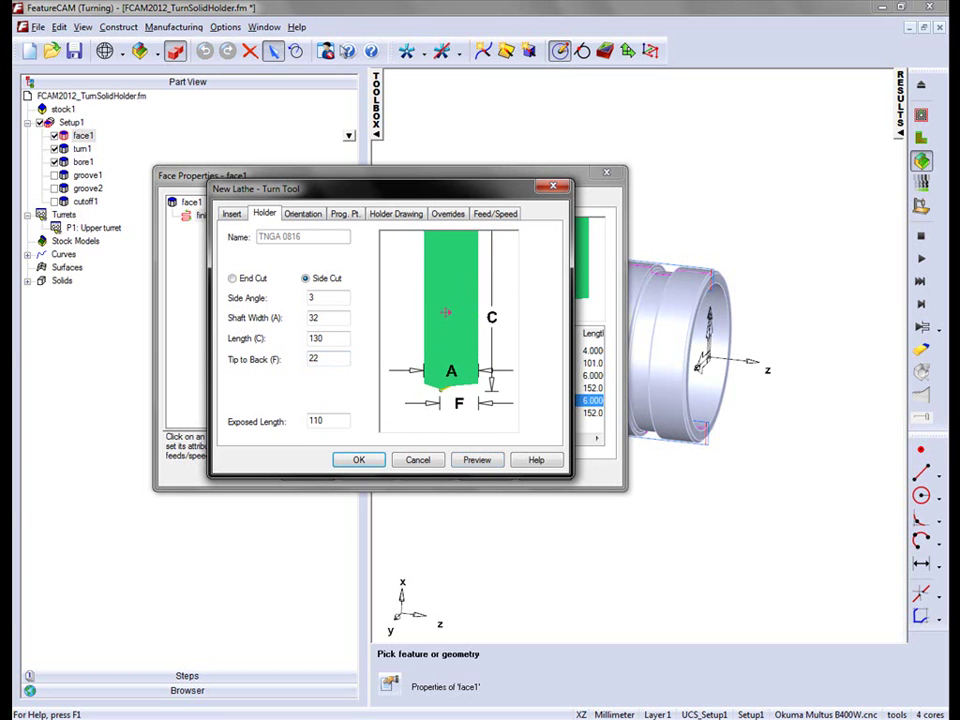
scroll(445, 313, "down", 1)
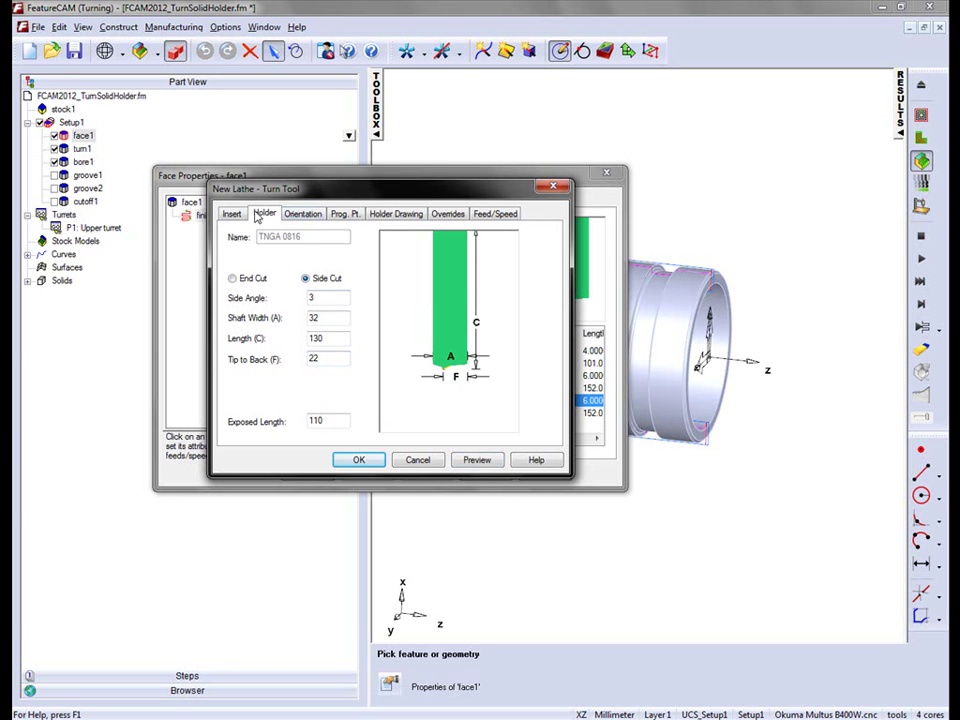
left_click(234, 279)
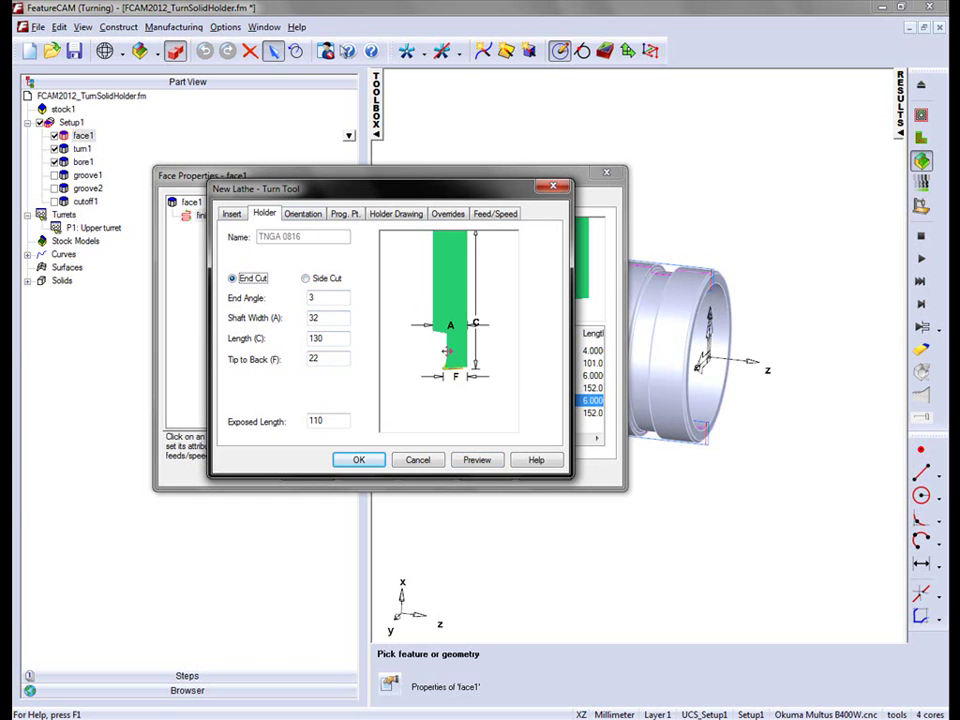
scroll(446, 347, "up", 2)
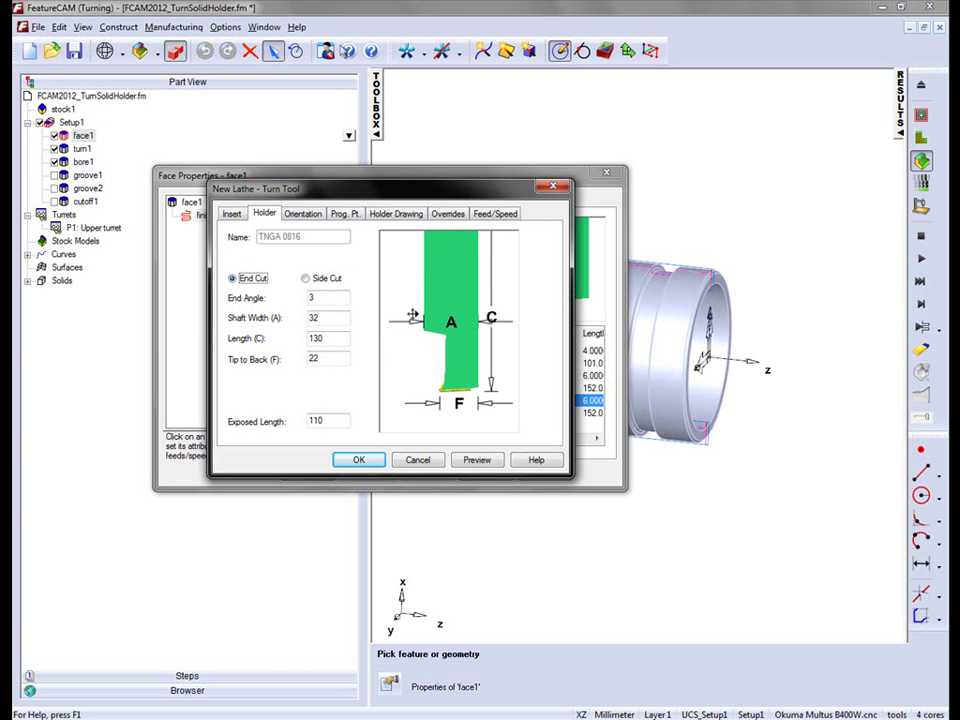
Step: Save the TNGA 0816 tool with the recommended programming point and apply it as the tool override for face1's finish operation
left_click(359, 460)
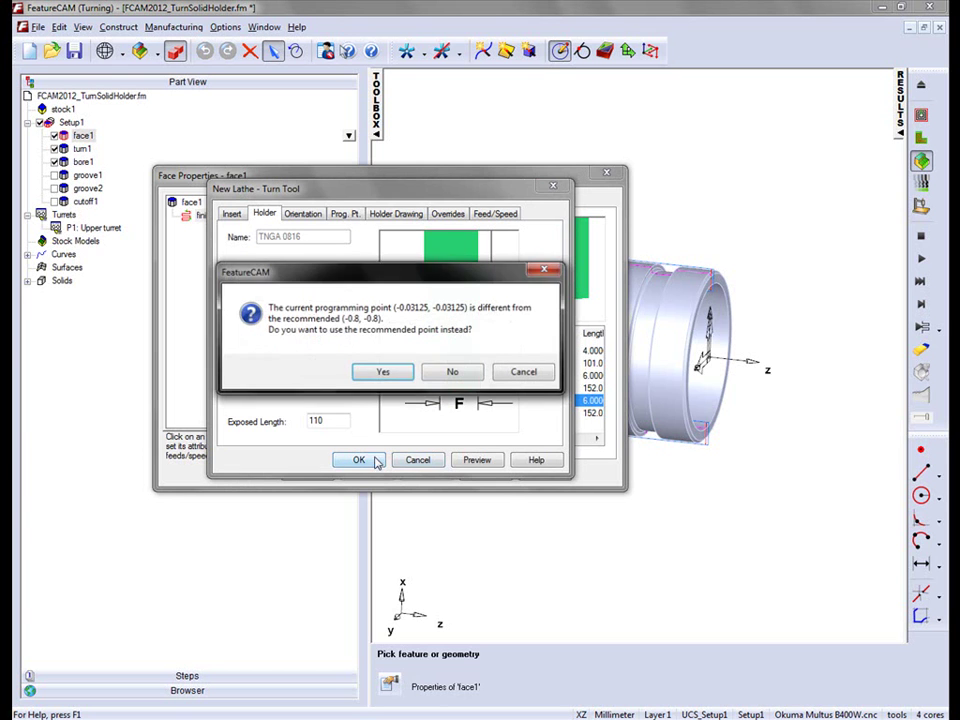
left_click(383, 372)
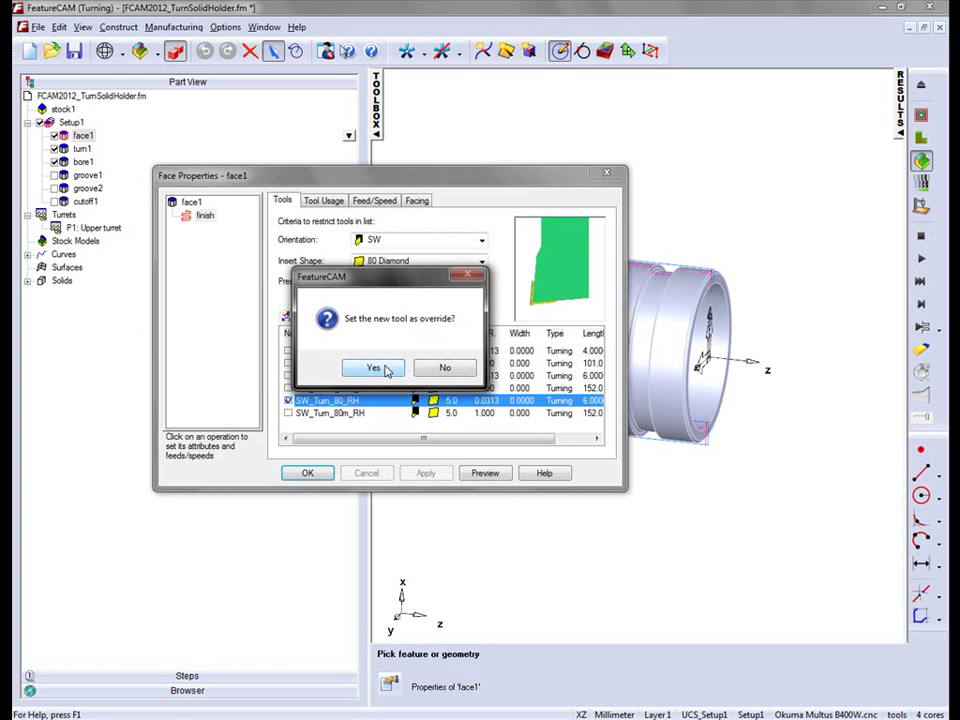
left_click(385, 367)
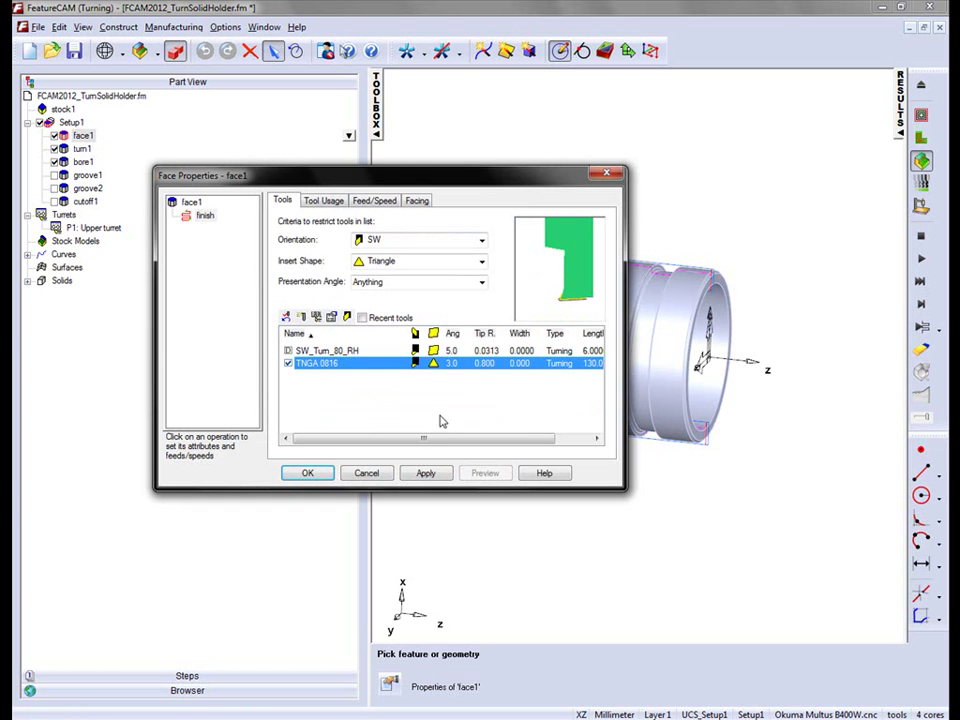
left_click(425, 473)
left_click(309, 474)
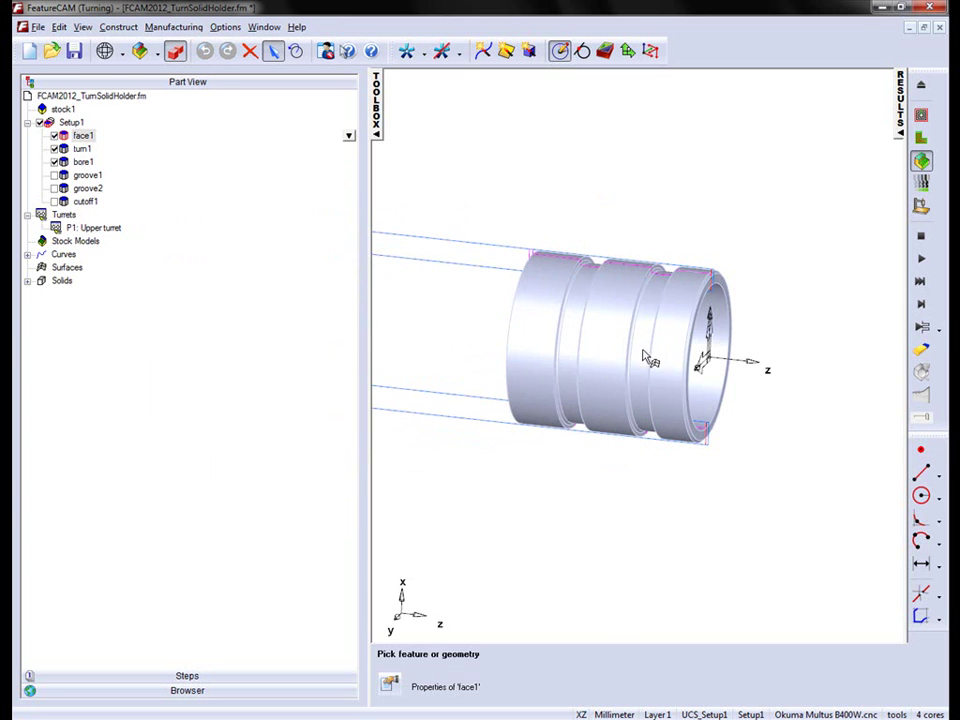
Step: Import the holder model C6-PTFNR-22110-16W.x_t from the FCAM2012_TurnSolidHolderData folder into the current part, skipping the part alignment
scroll(665, 335, "up", 2)
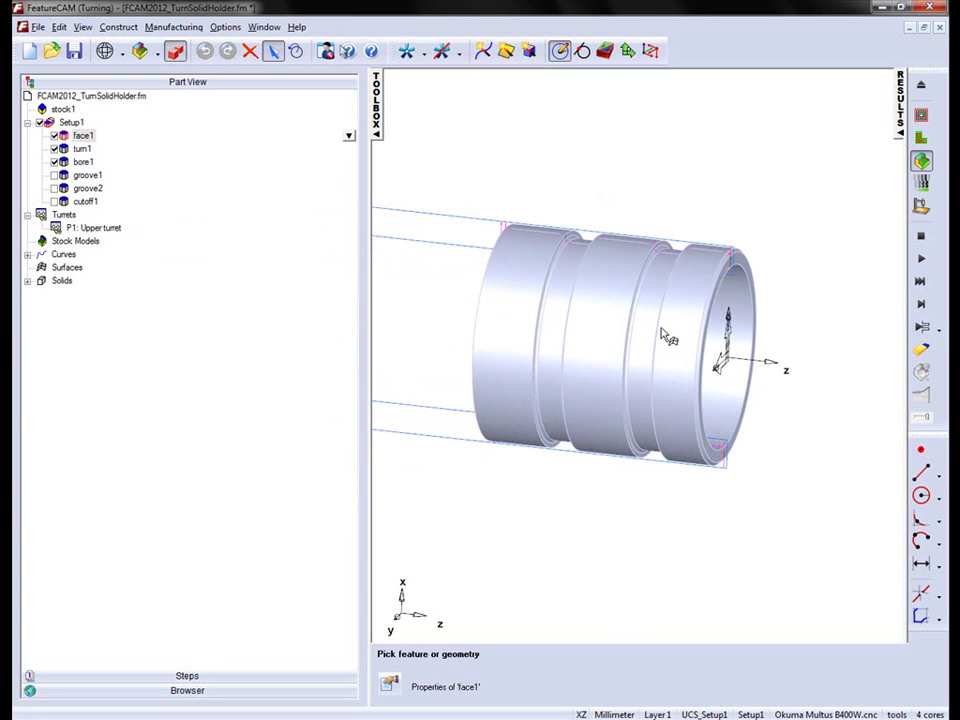
middle_click_drag(661, 329, 637, 331)
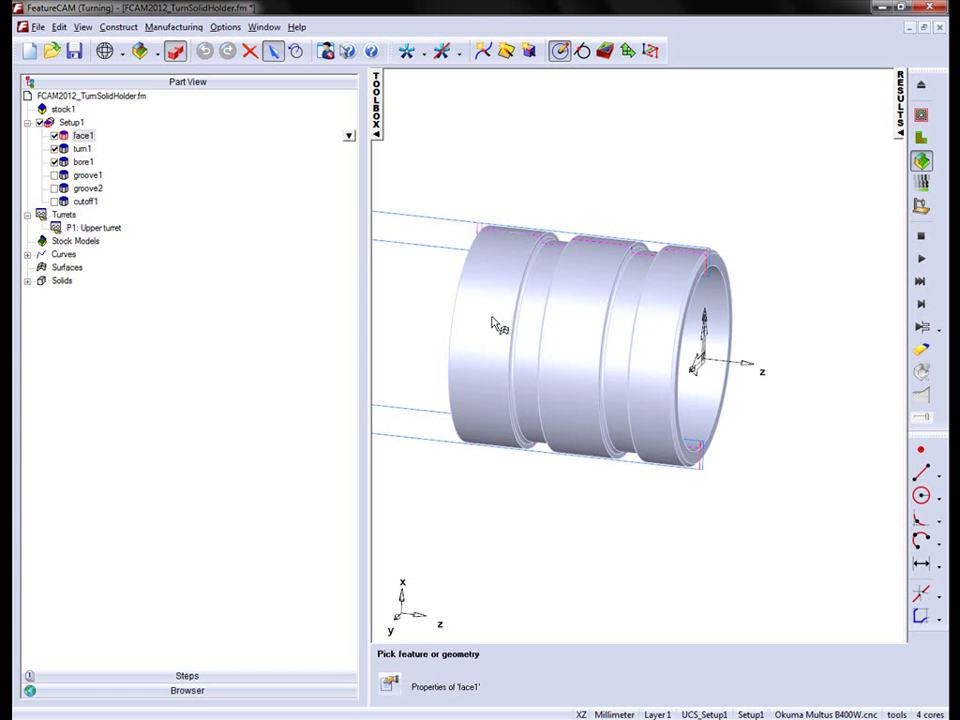
left_click(330, 689)
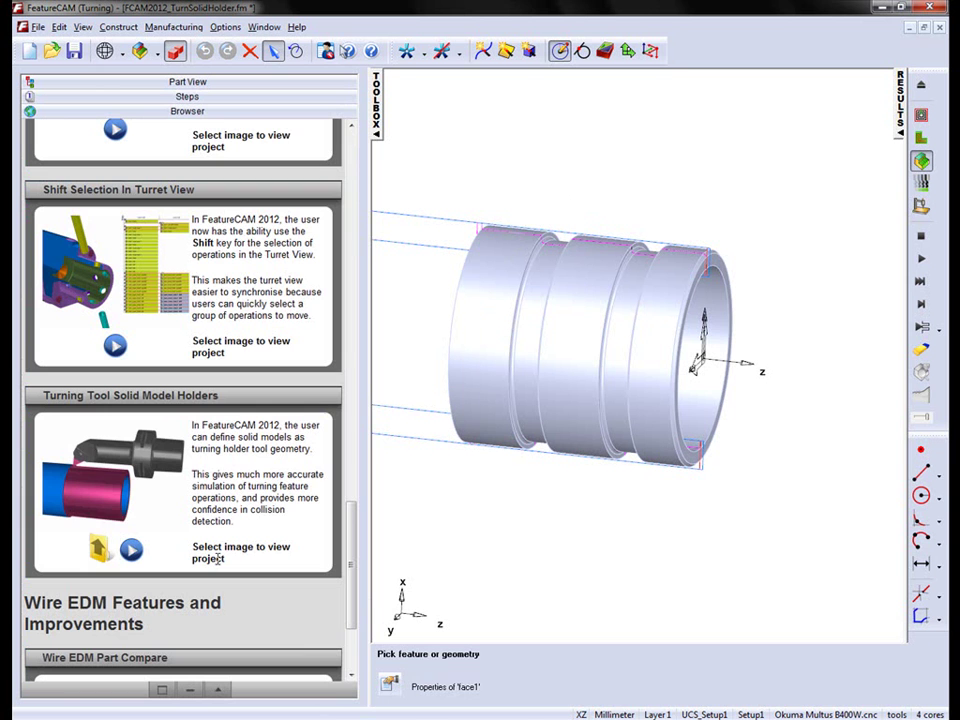
left_click(95, 553)
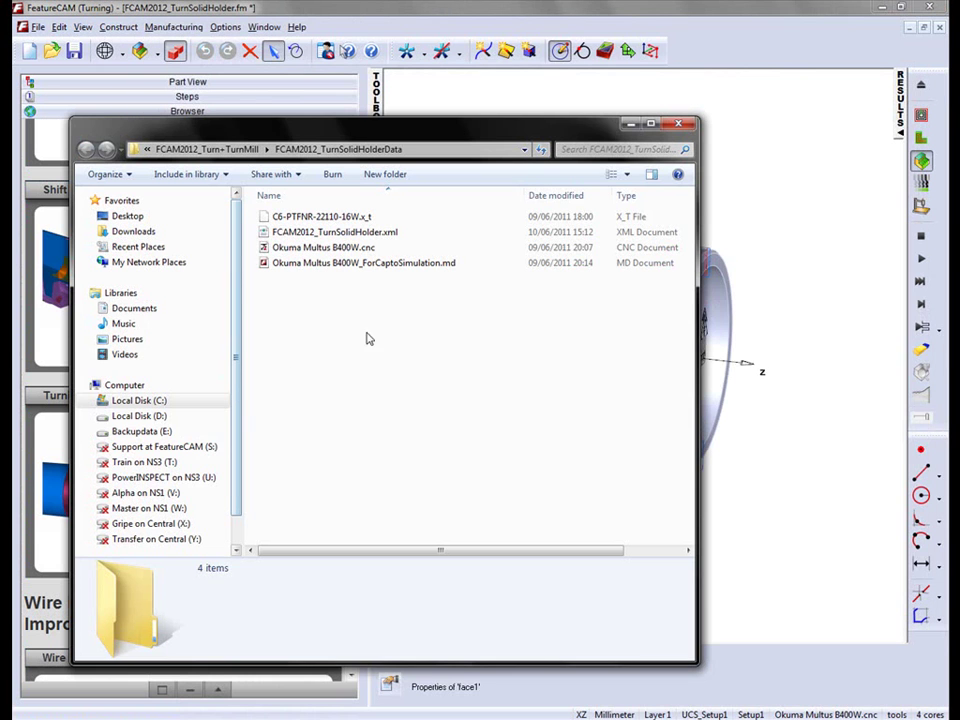
left_click(322, 222)
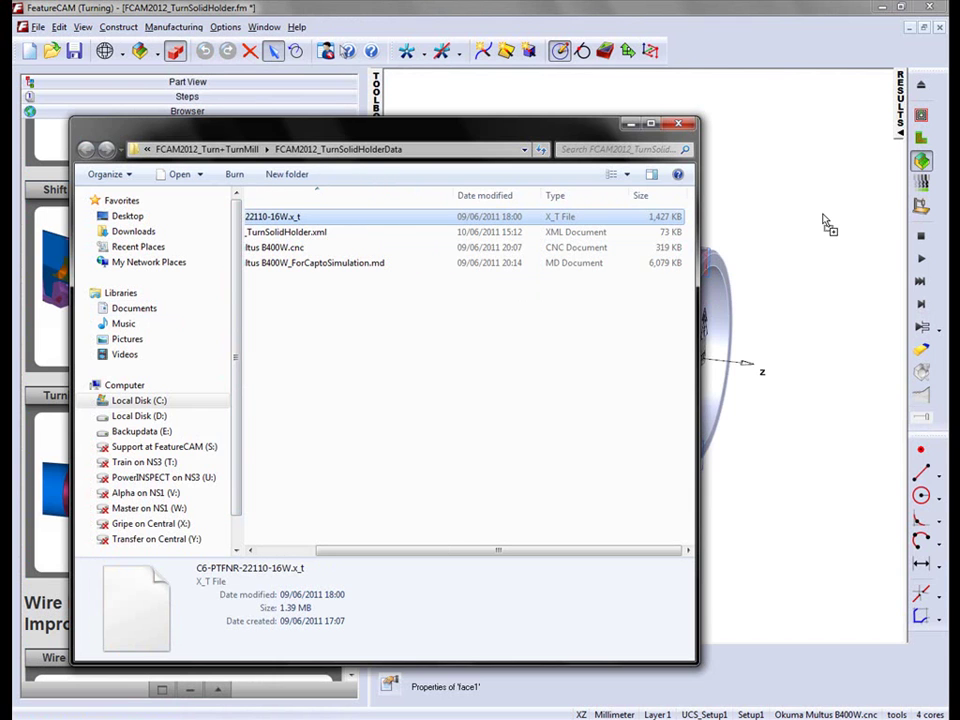
key("Return")
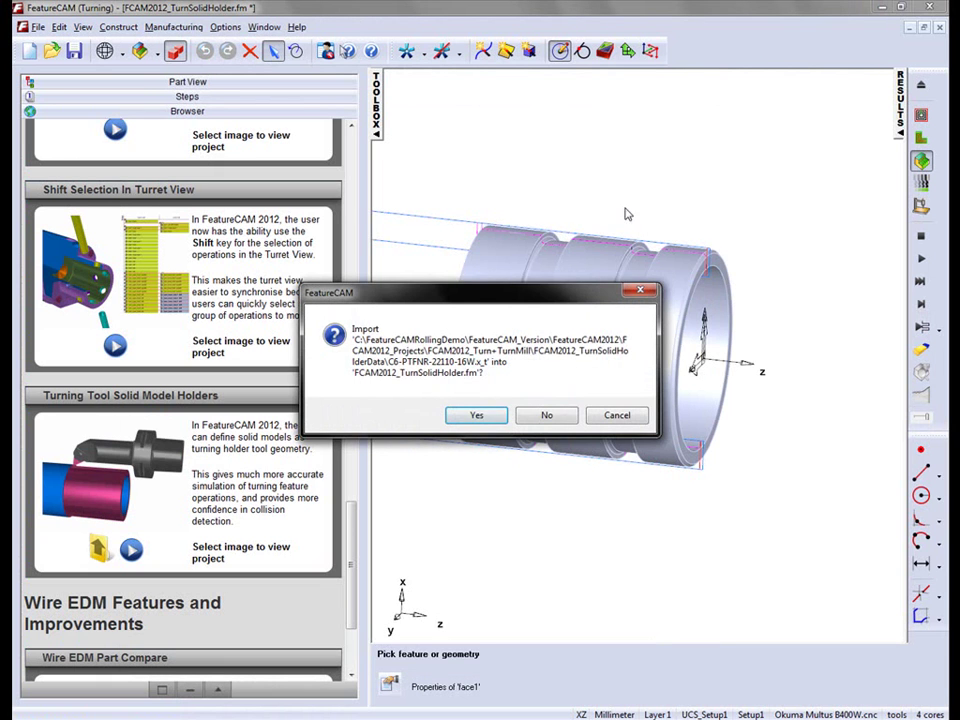
left_click(478, 415)
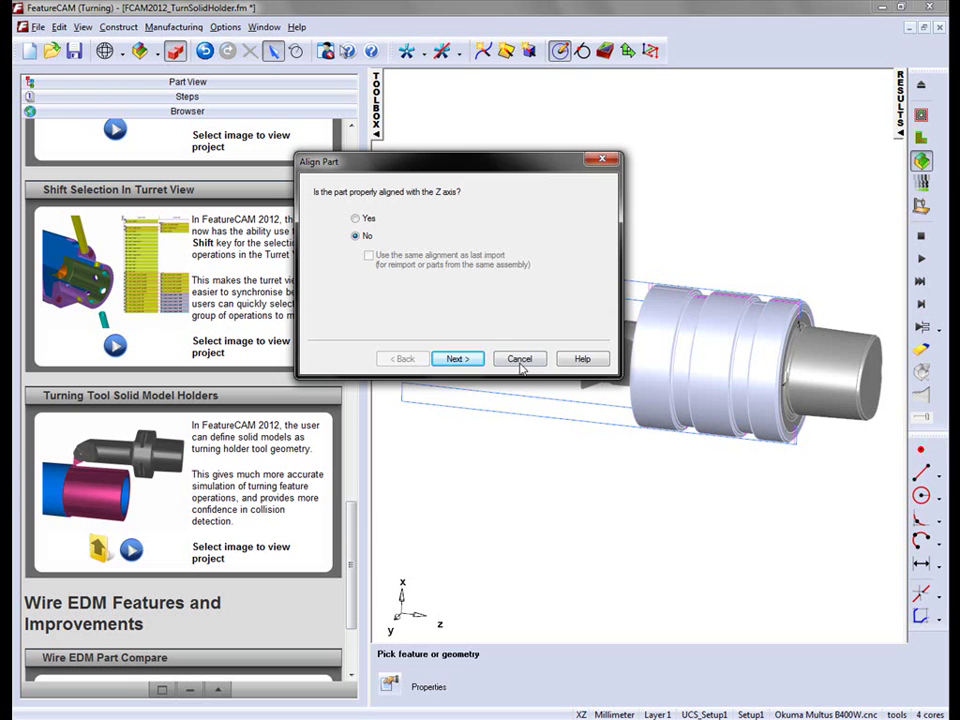
left_click(517, 360)
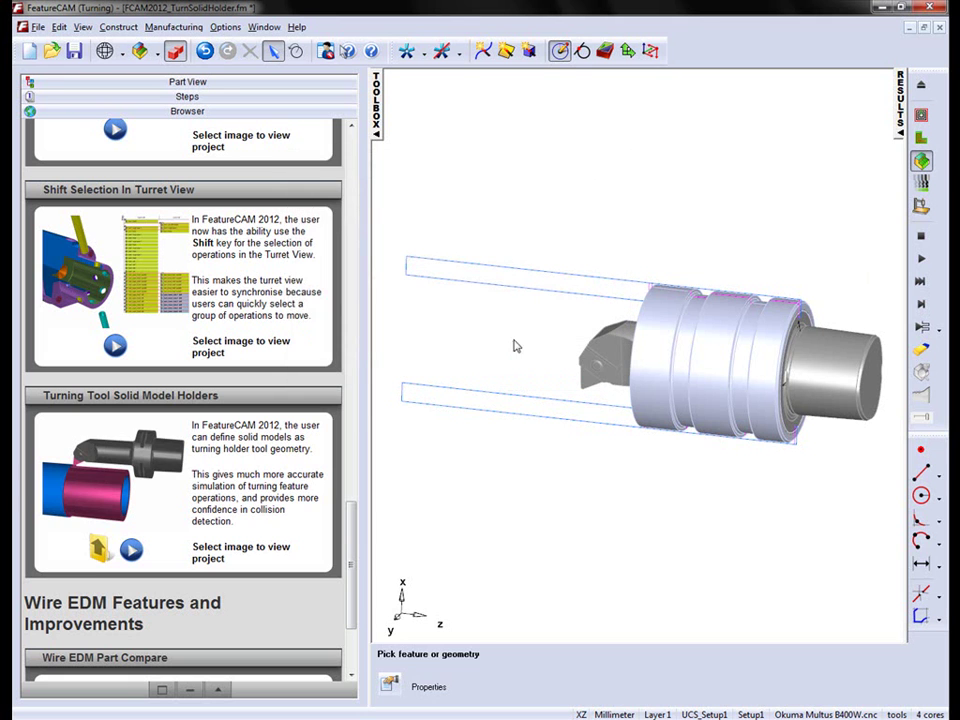
Step: Rename the imported holder solid ps_solid1 as c6_ptfnr
left_click(210, 87)
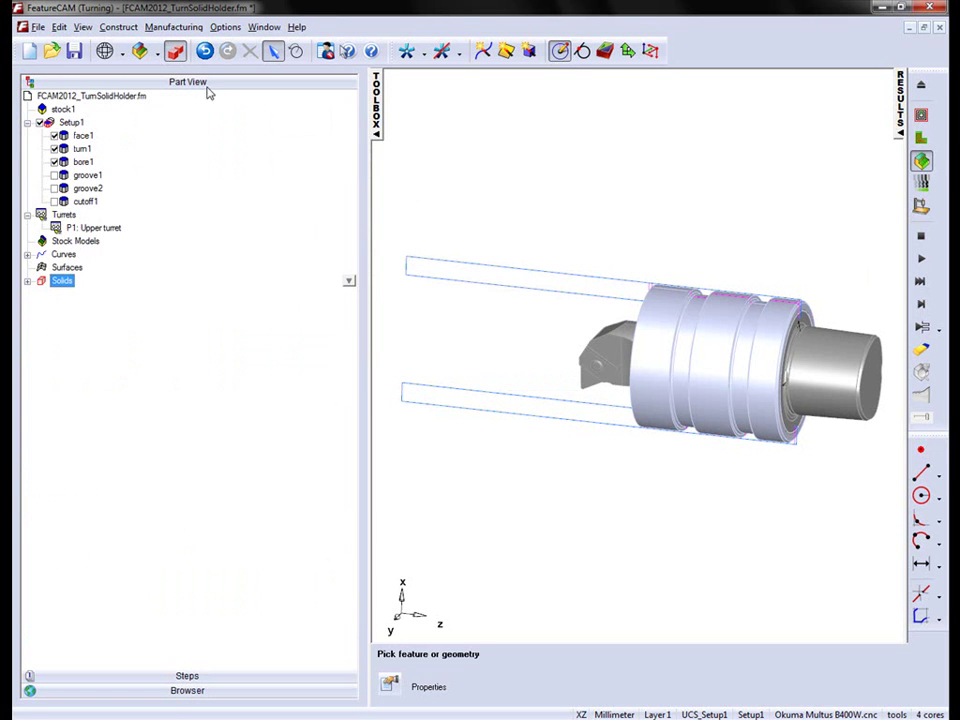
left_click(28, 281)
left_click(82, 307)
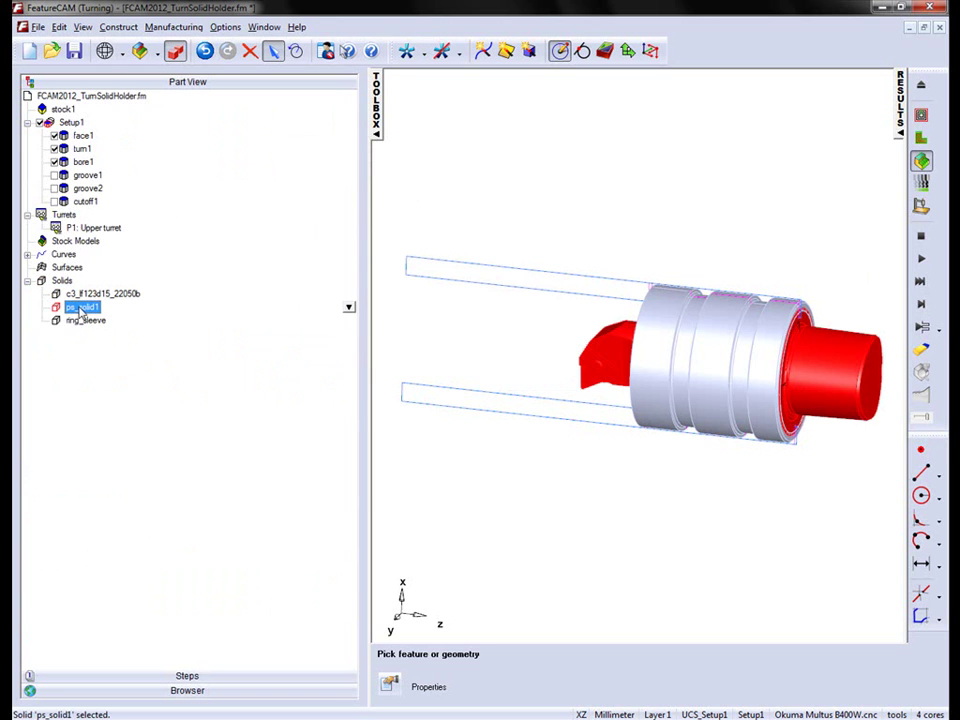
left_click(349, 307)
left_click(414, 404)
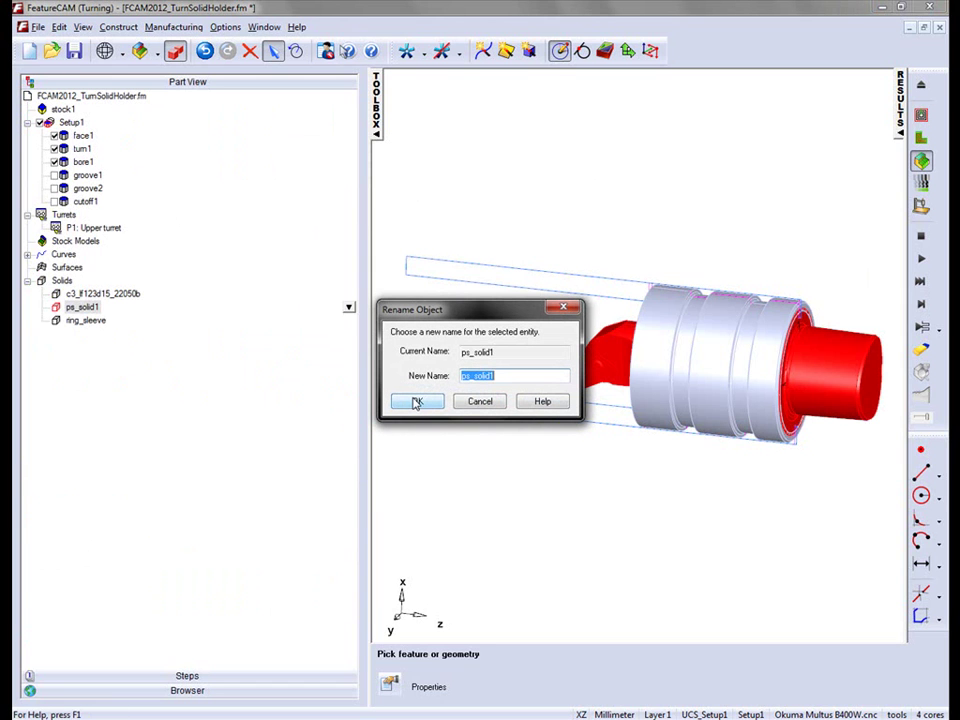
type("C6_PTFNR")
left_click(416, 402)
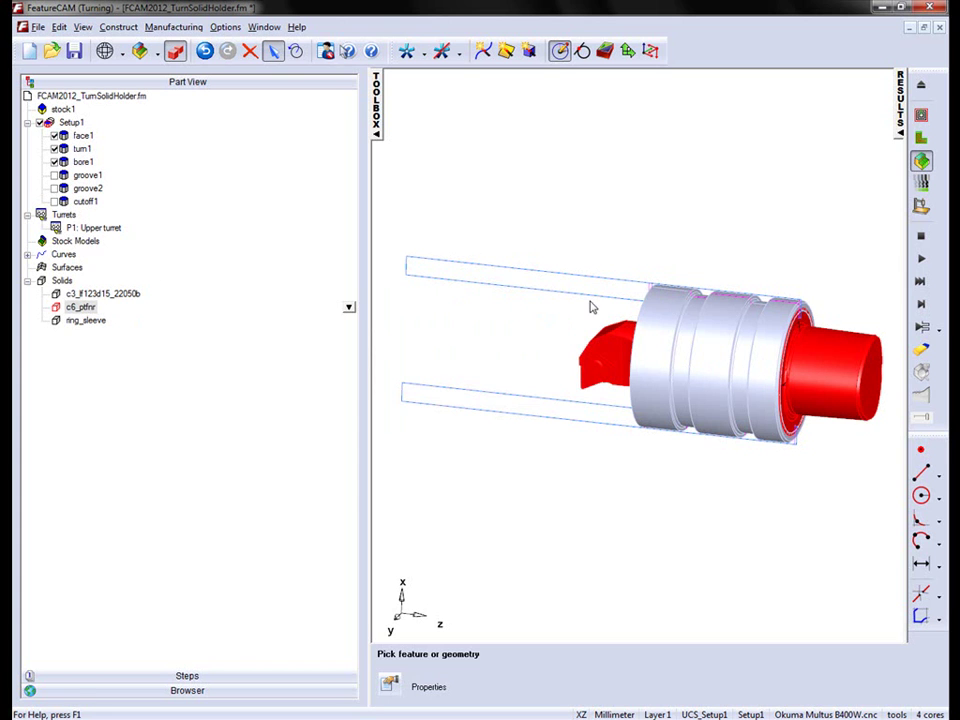
Step: Isolate the c6_ptfnr holder by hiding the other solids, and show it in the front view
middle_click_drag(663, 238, 616, 249)
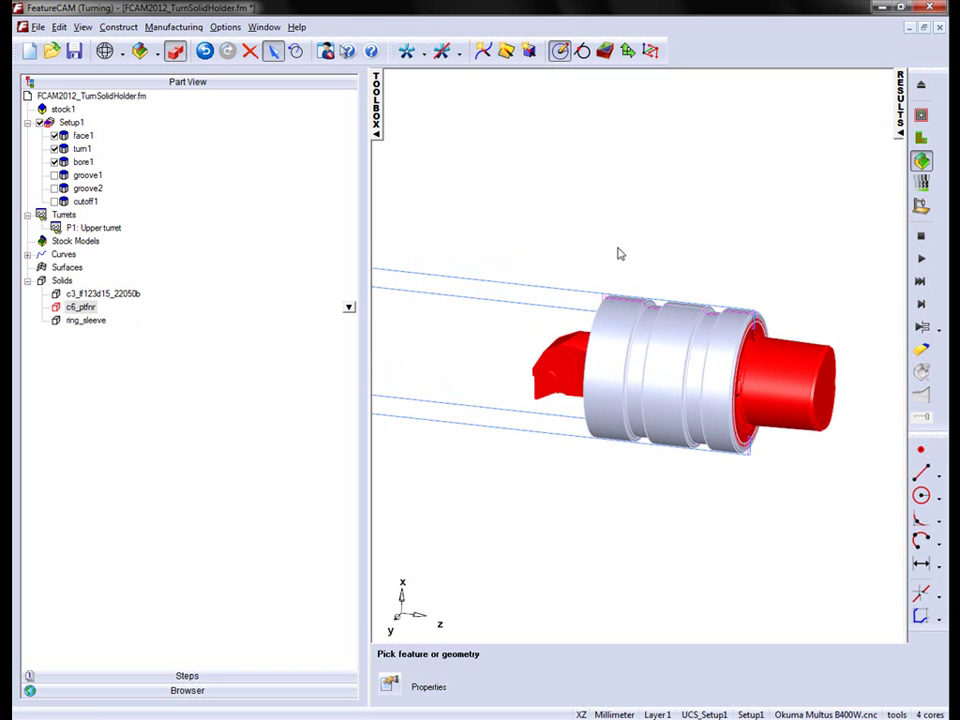
key("ctrl+h")
middle_click_drag(677, 390, 731, 403)
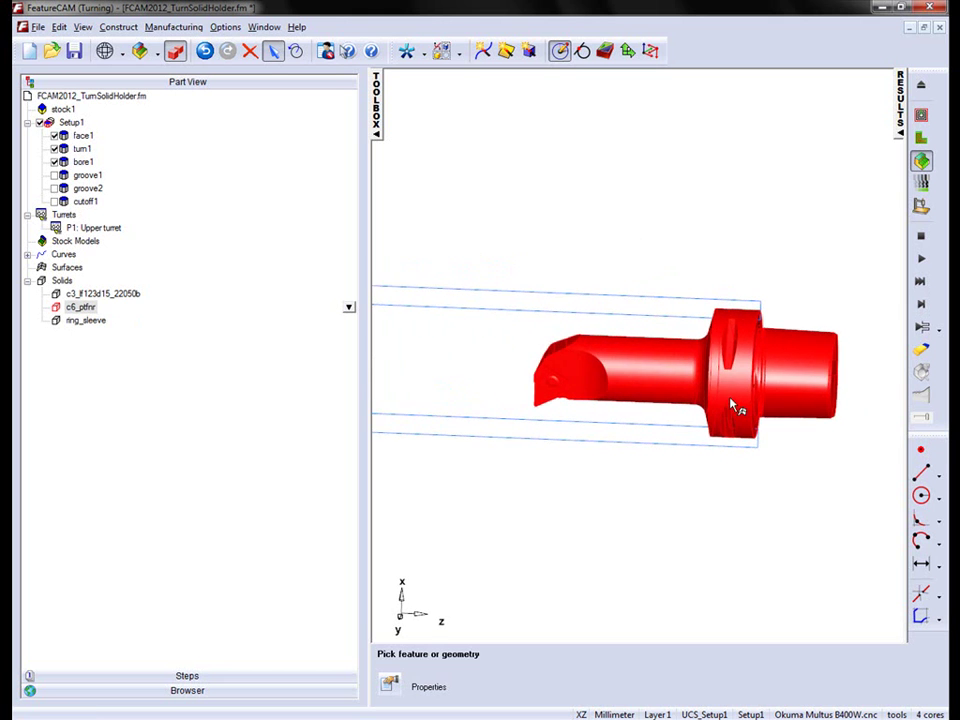
key("ctrl+1")
scroll(688, 387, "up", 2)
left_click(572, 186)
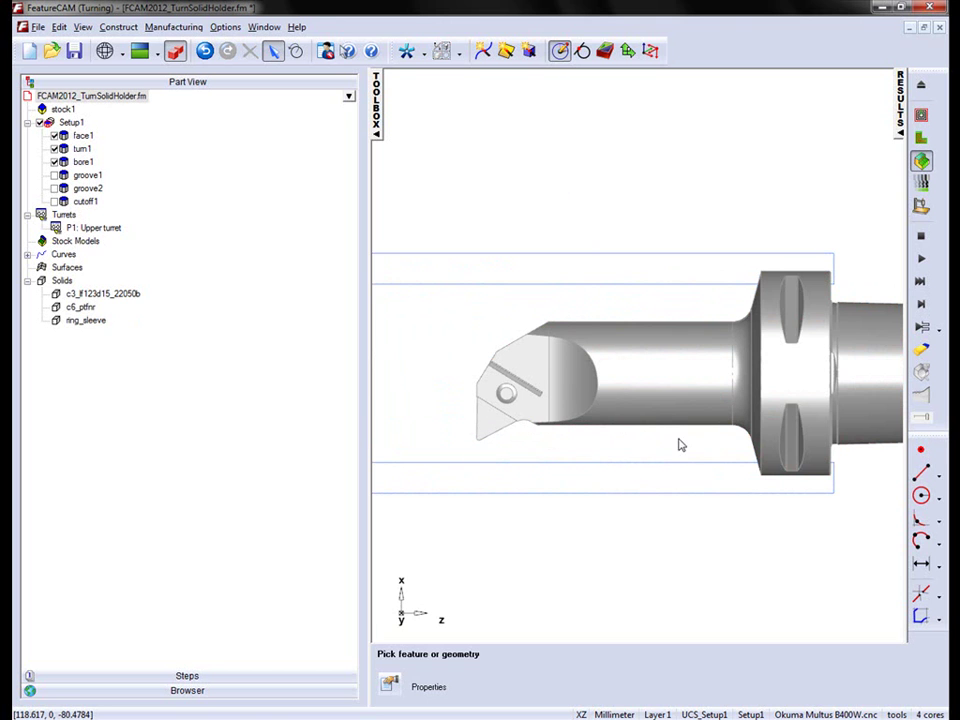
middle_click_drag(679, 444, 660, 432)
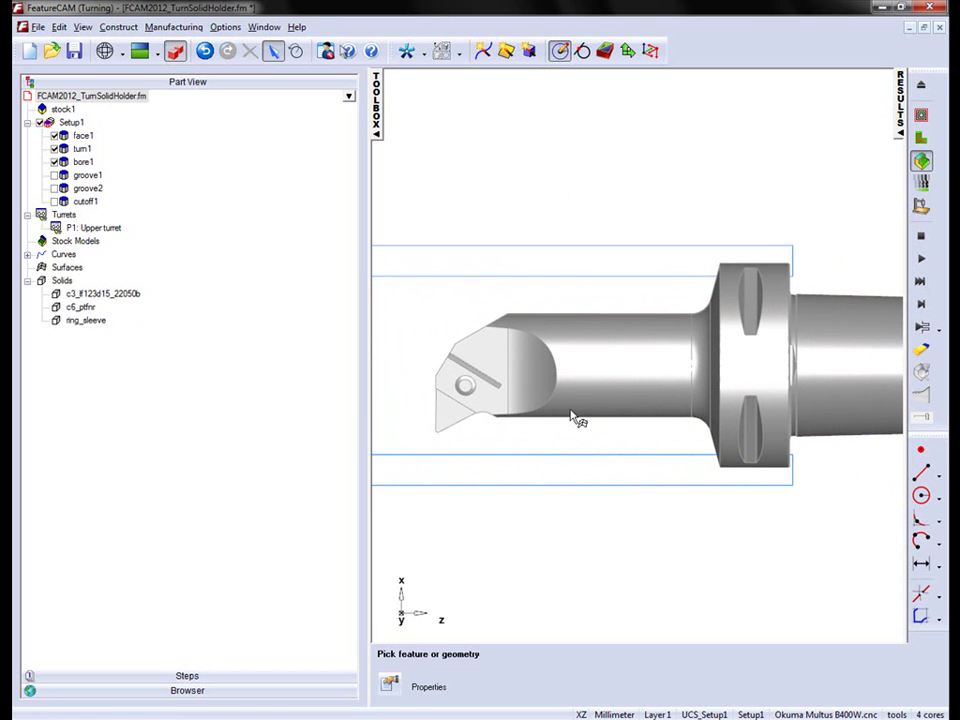
Step: Isolate the holder's flat end face and the insert's adjoining lower side face, hiding the rest of the solid
middle_click_drag(458, 378, 613, 362)
scroll(505, 418, "up", 3)
left_click(608, 364)
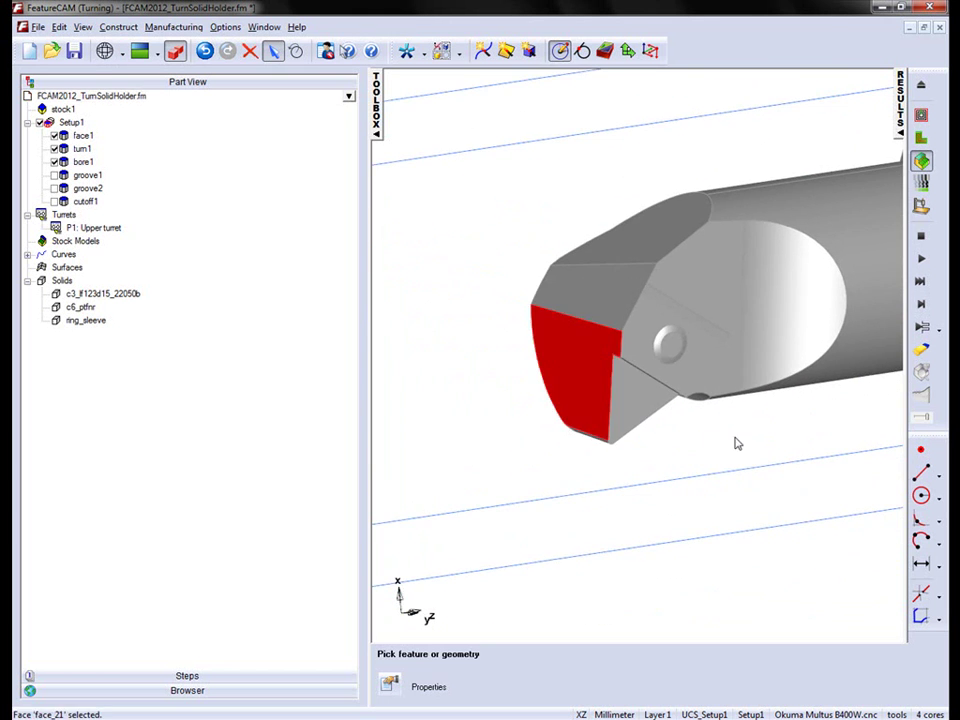
middle_click_drag(735, 444, 562, 320)
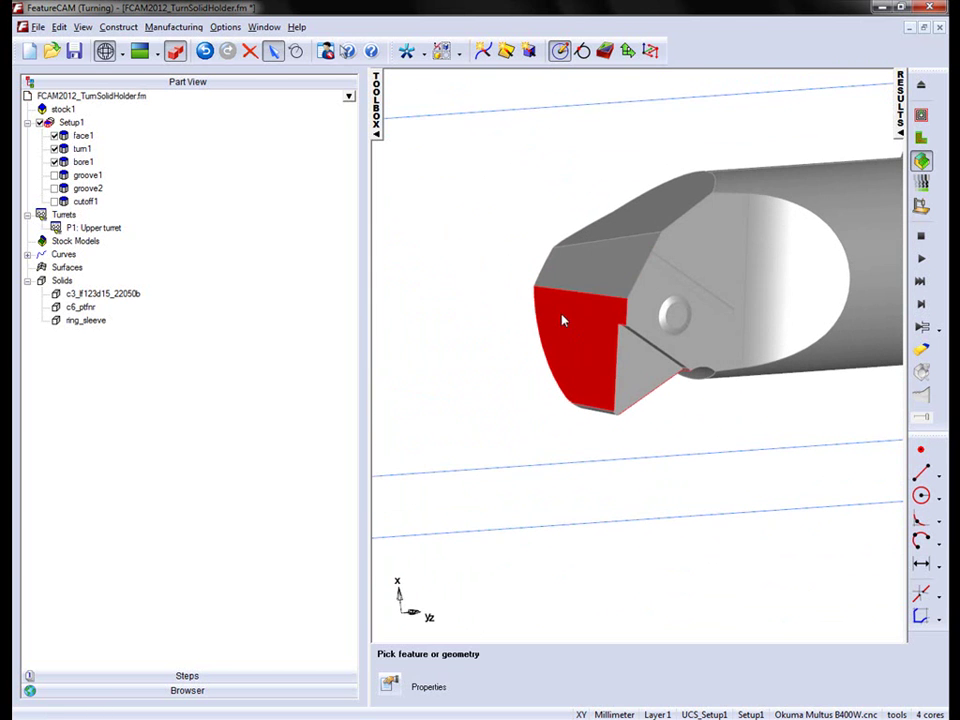
left_click(660, 370)
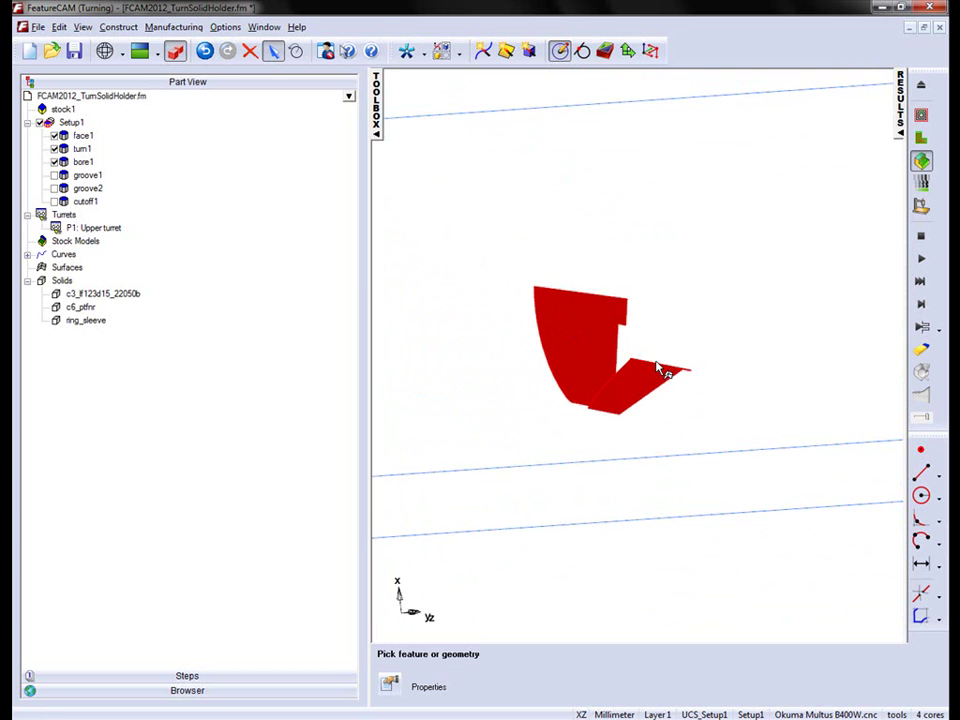
Step: Draw a line along the insert-side edge of the end face and another along the front edge of the lower side face
middle_click_drag(681, 336, 655, 378)
scroll(611, 362, "up", 2)
left_click(921, 473)
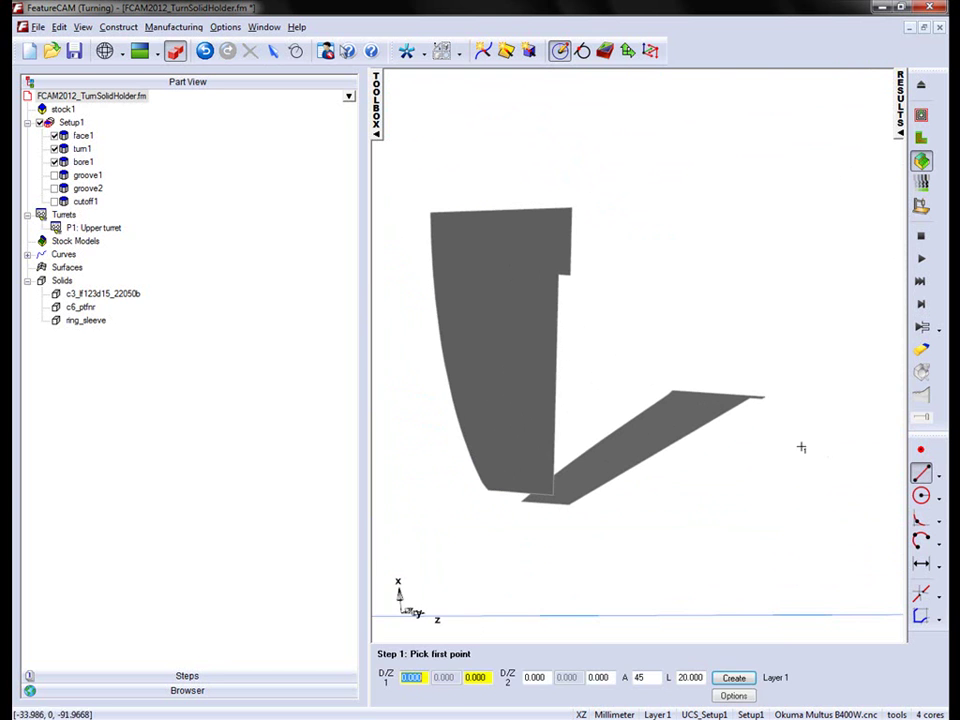
left_click(560, 279)
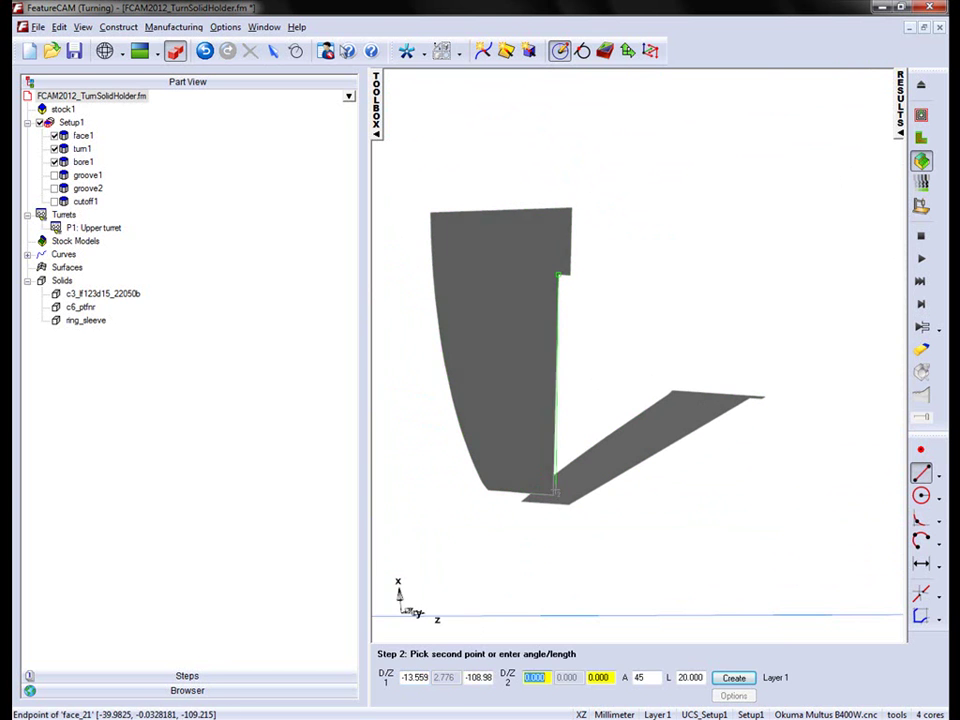
left_click(555, 496)
middle_click_drag(740, 370, 731, 456)
left_click(741, 418)
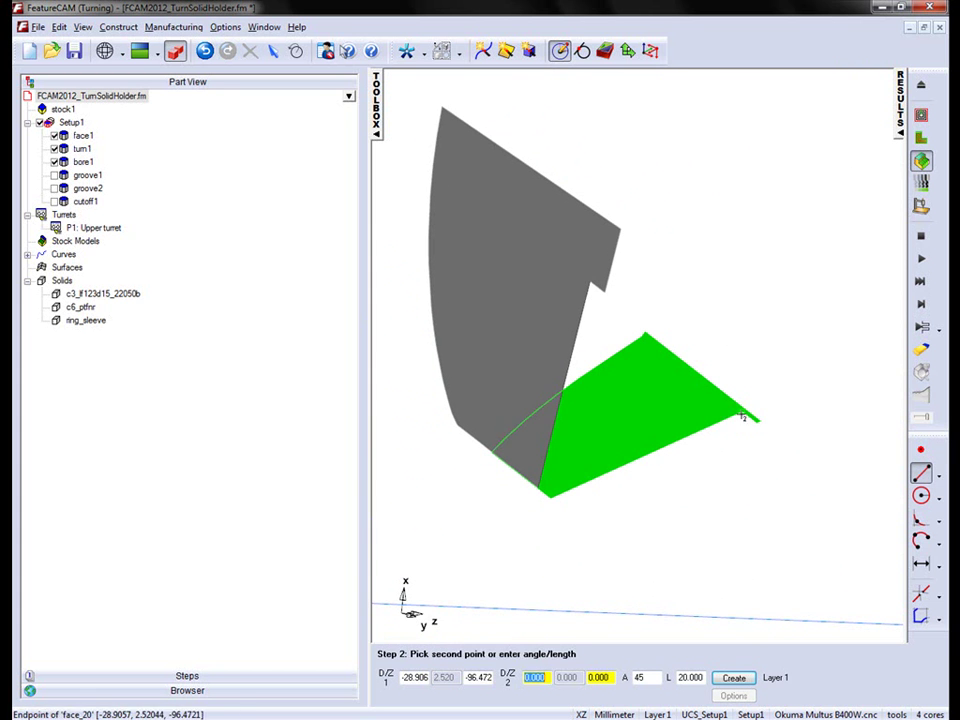
left_click(551, 495)
Step: Remove the two isolated faces from view so only the two edge lines are left
middle_click_drag(600, 420, 662, 348)
middle_click_drag(580, 292, 638, 351)
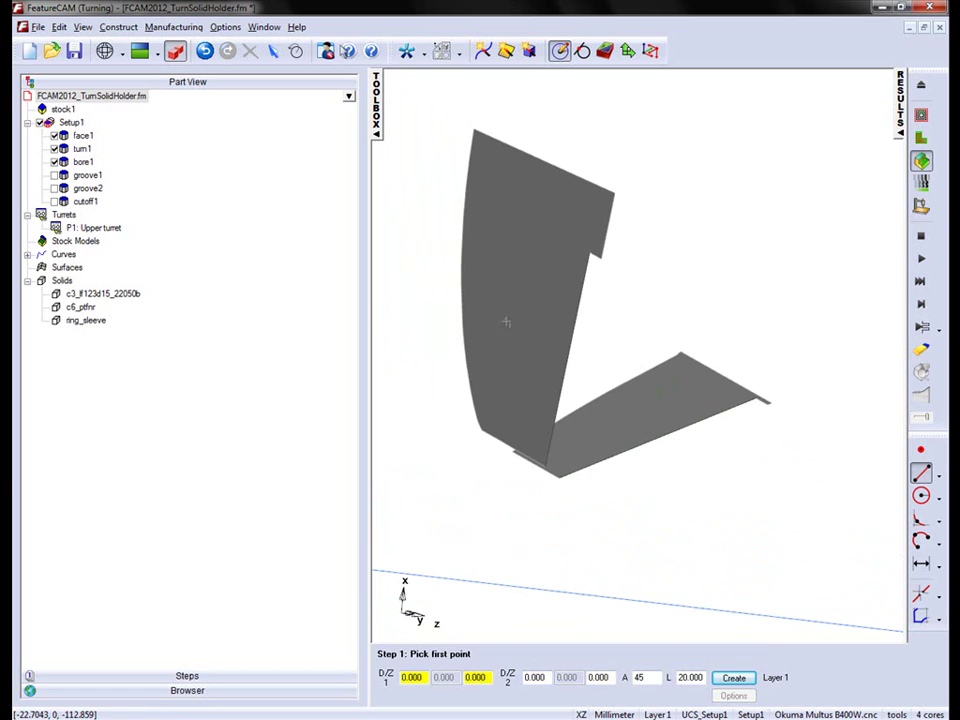
left_click(273, 51)
left_click(548, 293)
left_click(648, 411, "shift")
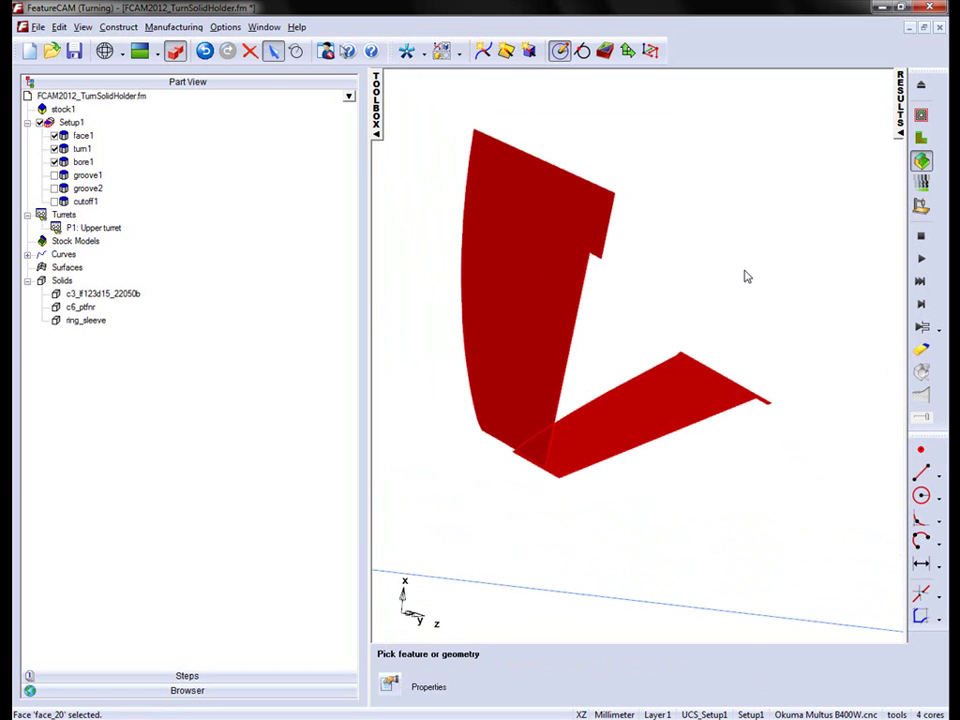
key("Delete")
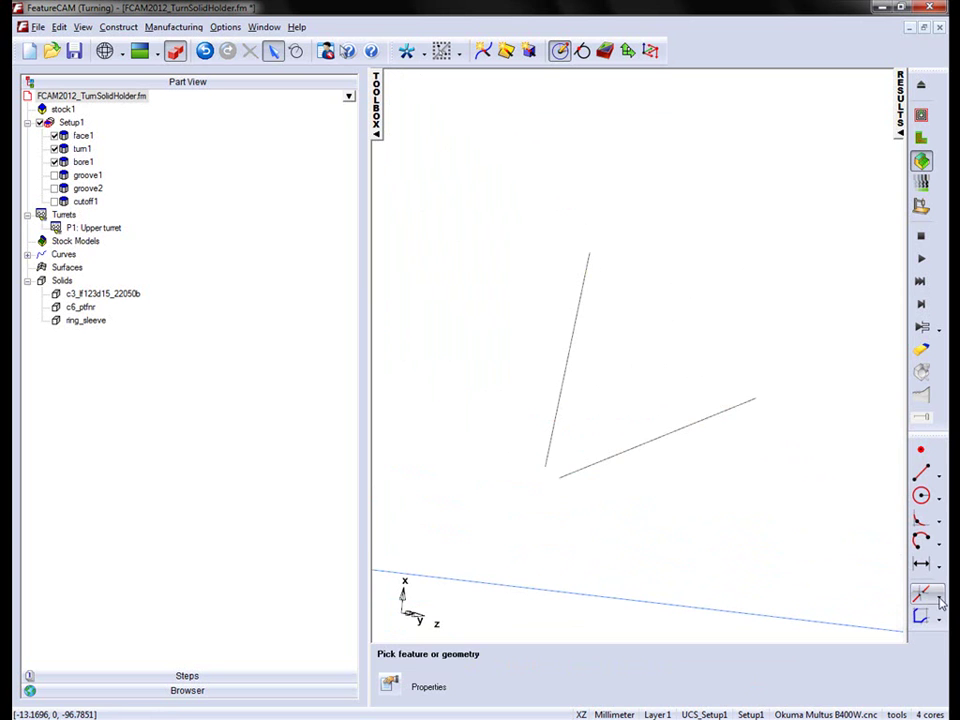
Step: Extend the lower ends of both edge lines past the point where they cross
left_click(937, 597)
left_click(884, 629)
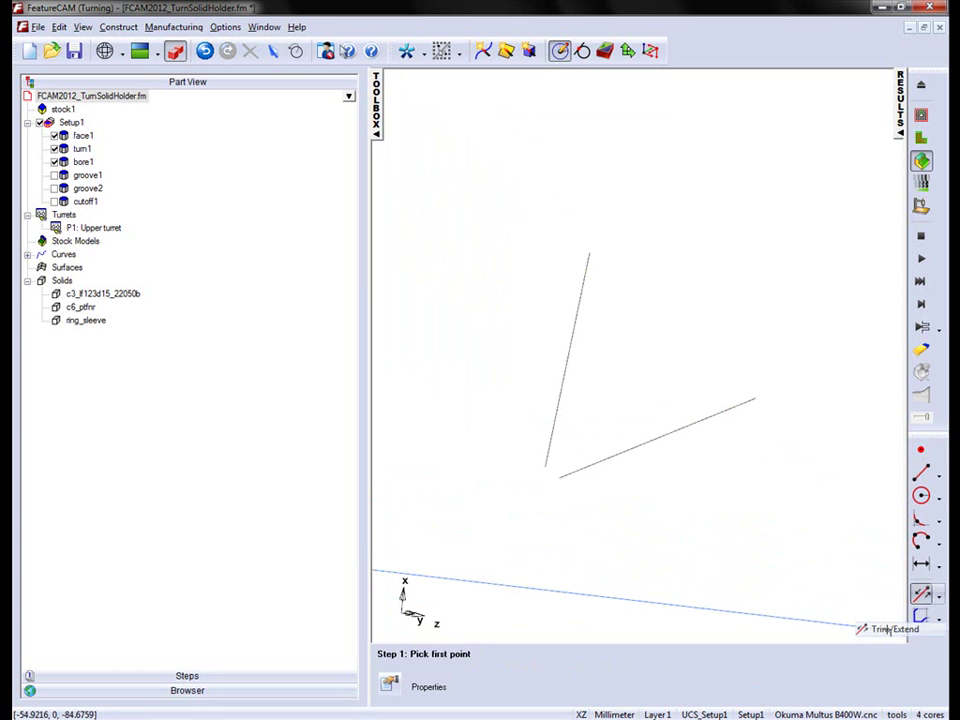
left_click(537, 497)
left_click(532, 514)
left_click(561, 476)
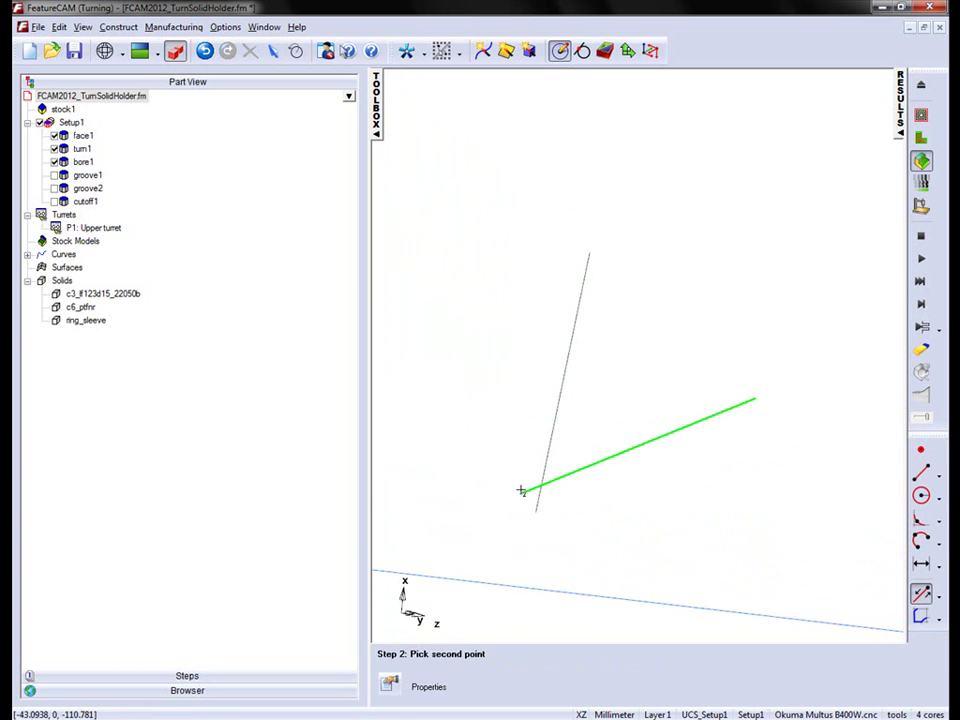
left_click(519, 491)
Step: Clip the overhanging ends of both edge lines so they meet in a sharp corner
left_click(937, 597)
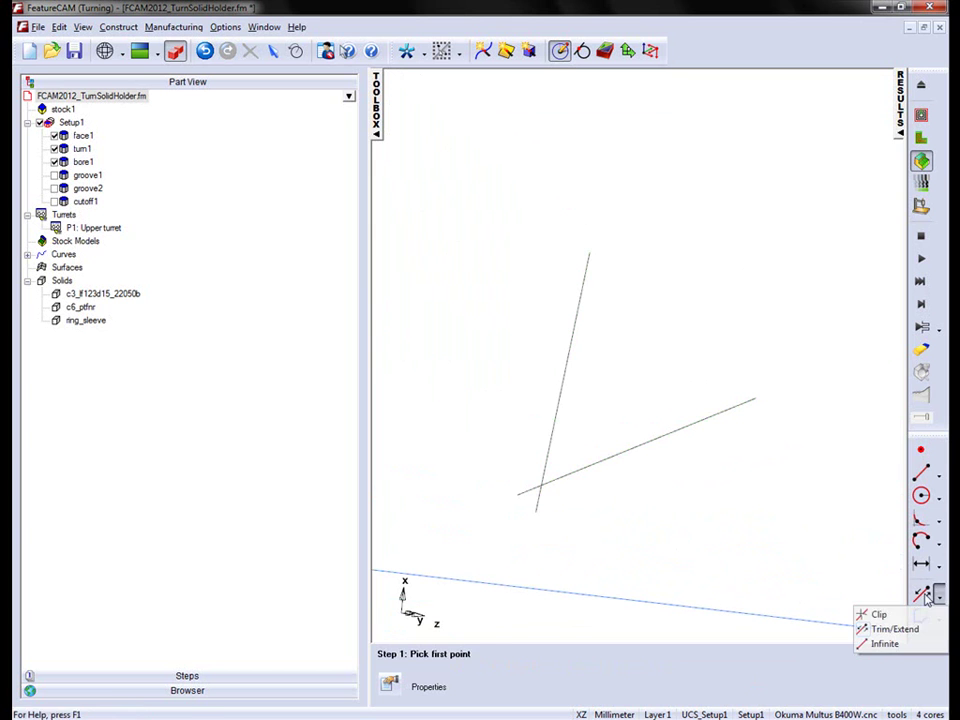
left_click(872, 613)
left_click(519, 494)
left_click(537, 501)
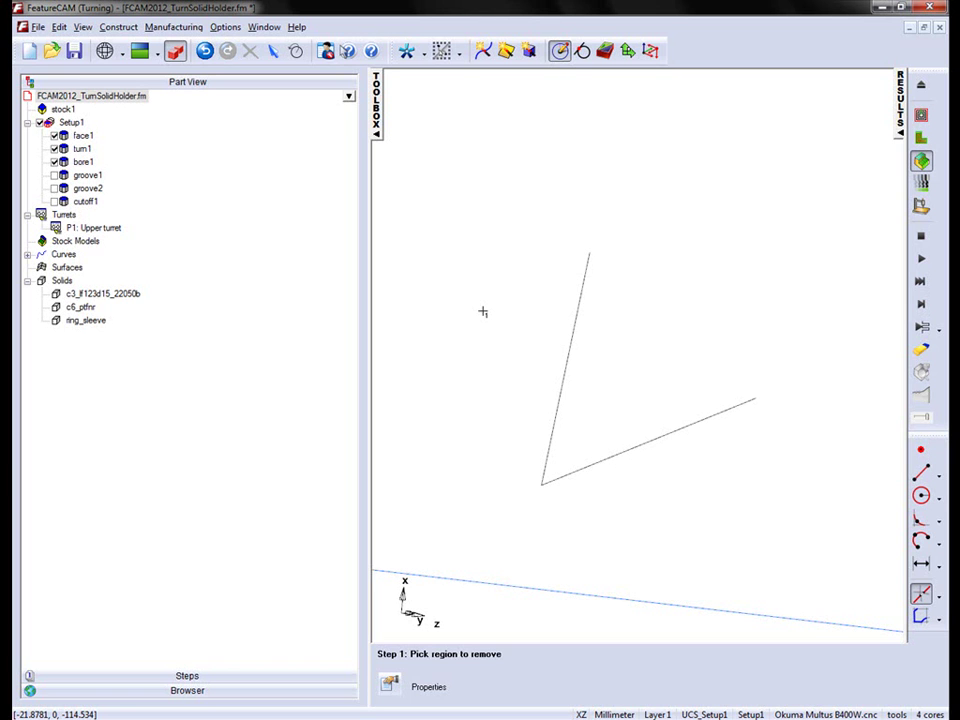
left_click(273, 51)
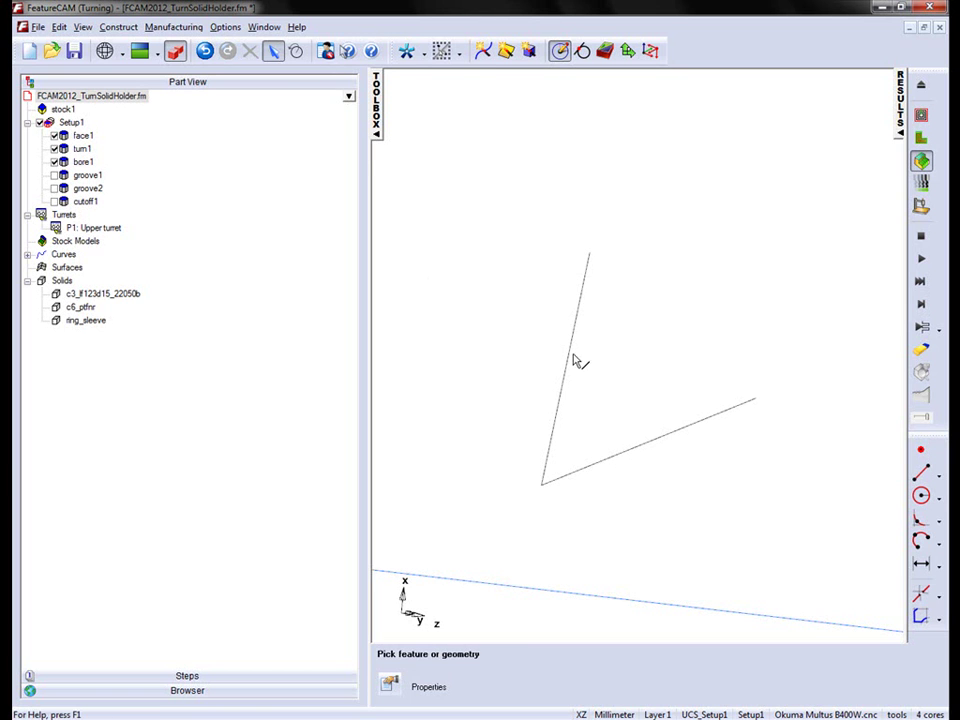
Step: Show the c6_ptfnr solid again together with the two edge lines
scroll(575, 361, "down", 3)
left_click(80, 306)
left_click(349, 307)
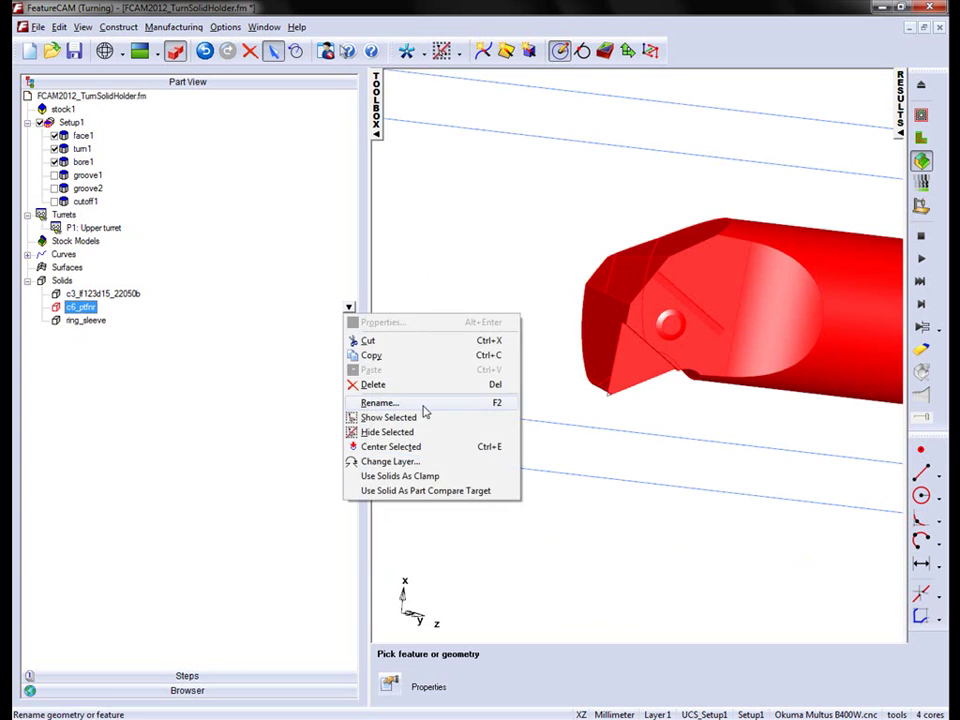
left_click(424, 416)
left_click(494, 234)
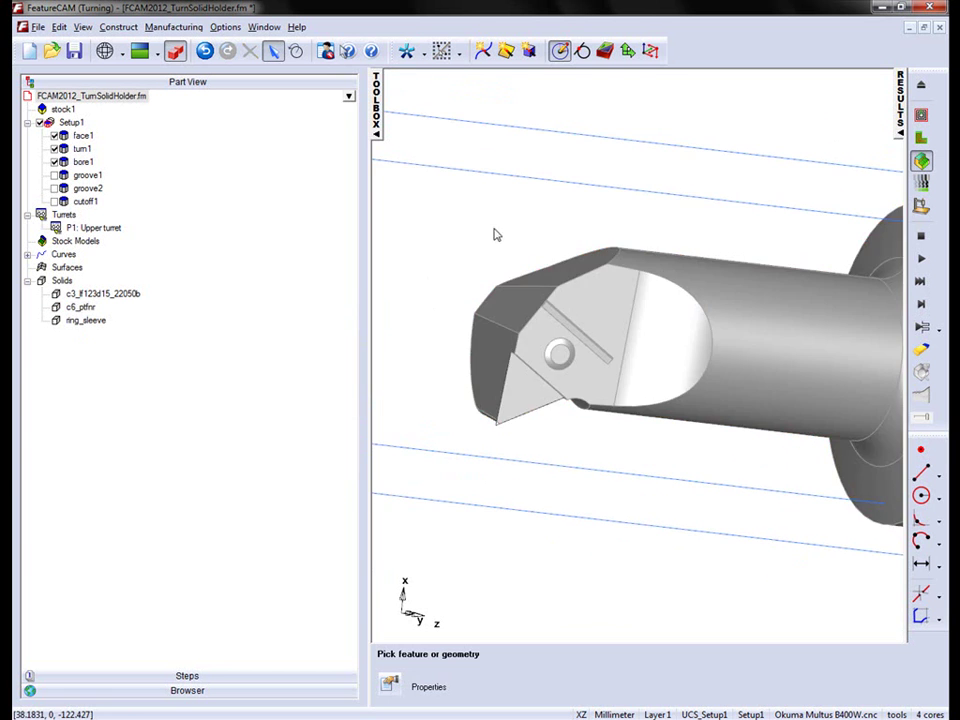
scroll(587, 238, "down", 3)
middle_click_drag(734, 268, 662, 268)
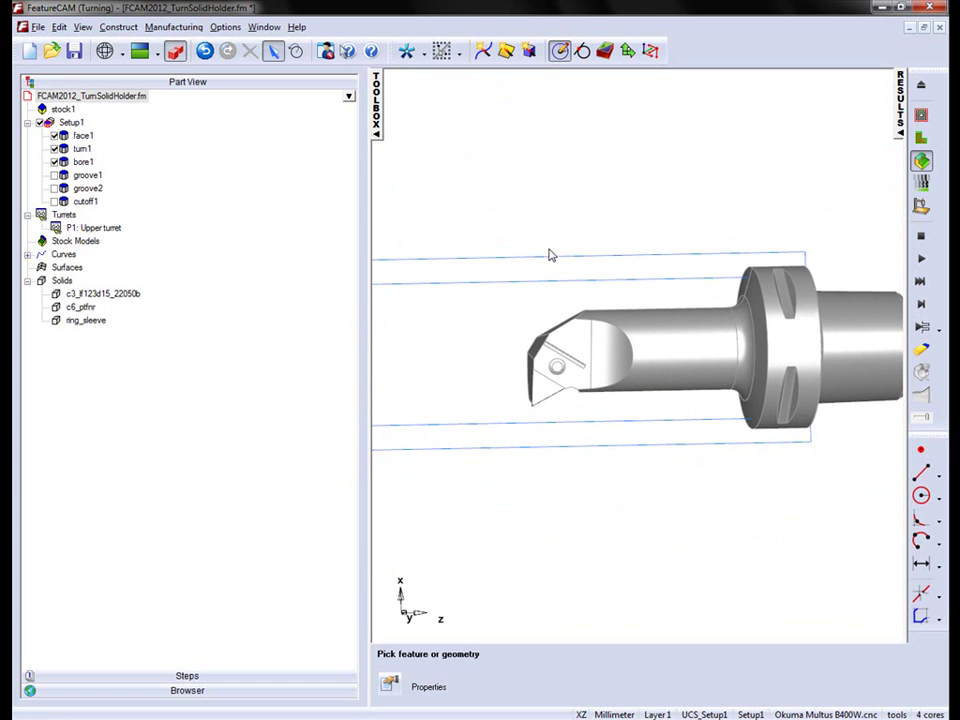
Step: Paste the example curve-type custom holder drawing from the TNGA 0816 tool of face1's finish operation, then leave its properties without saving tool changes
left_click(82, 135)
right_click(345, 141)
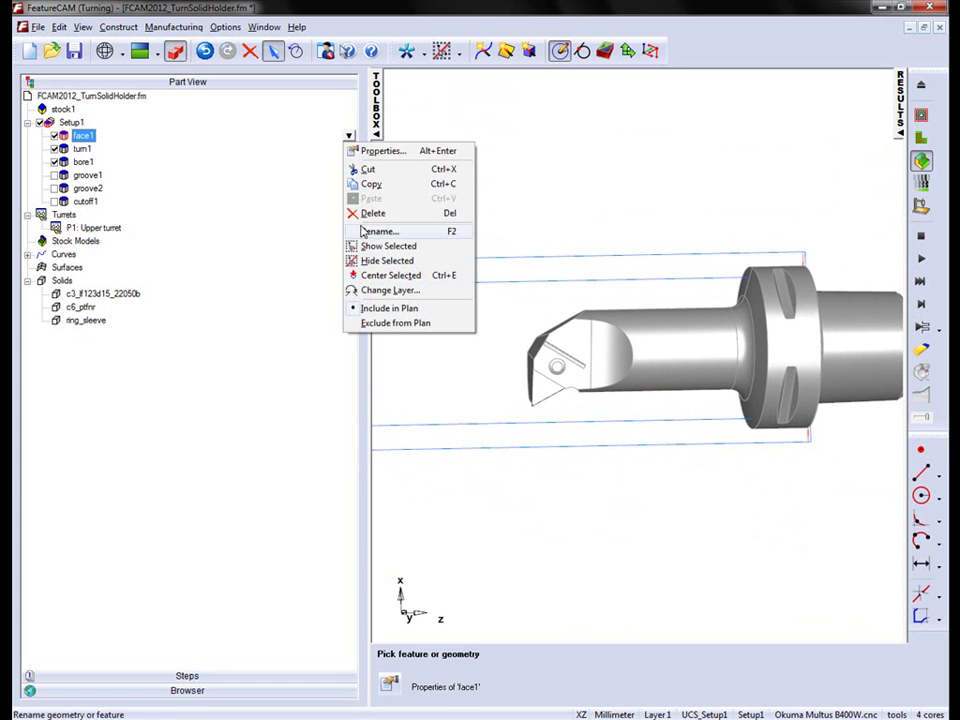
left_click(414, 153)
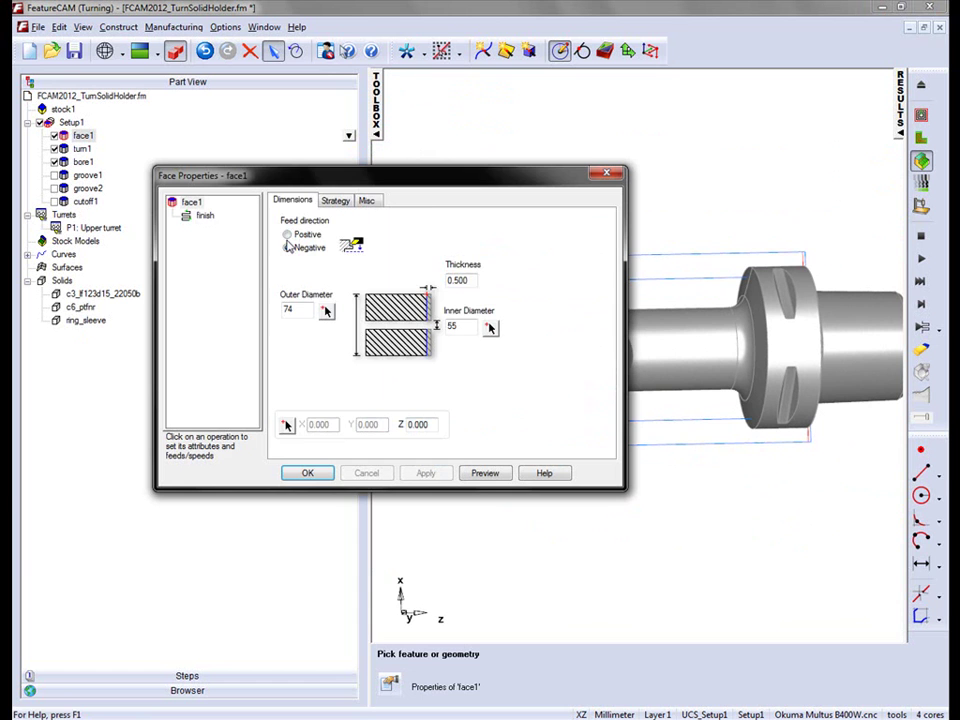
left_click(201, 215)
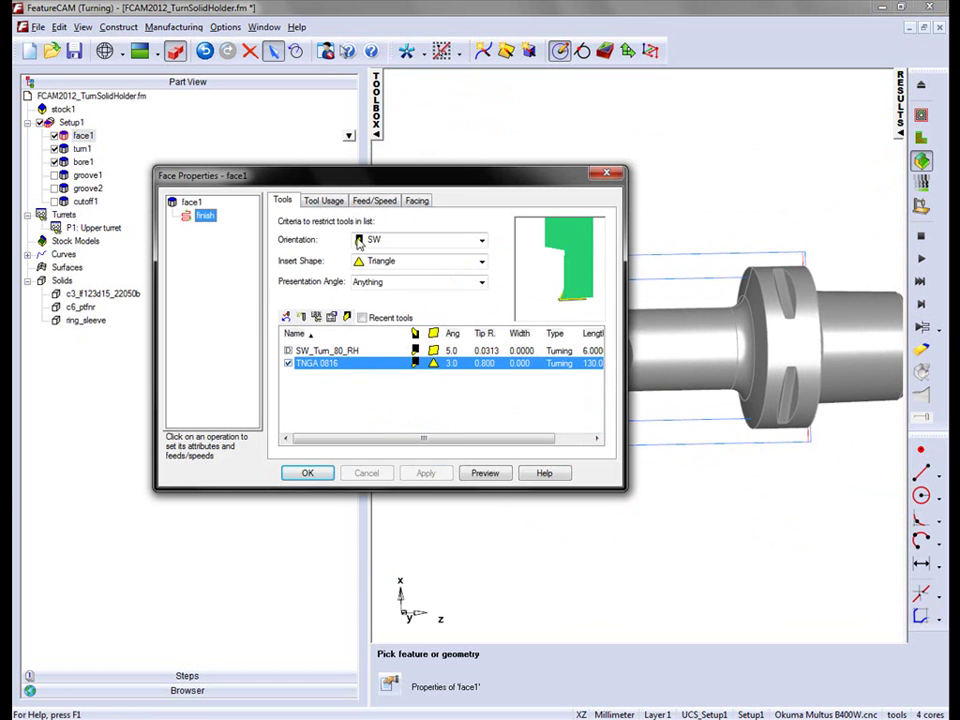
double_click(326, 364)
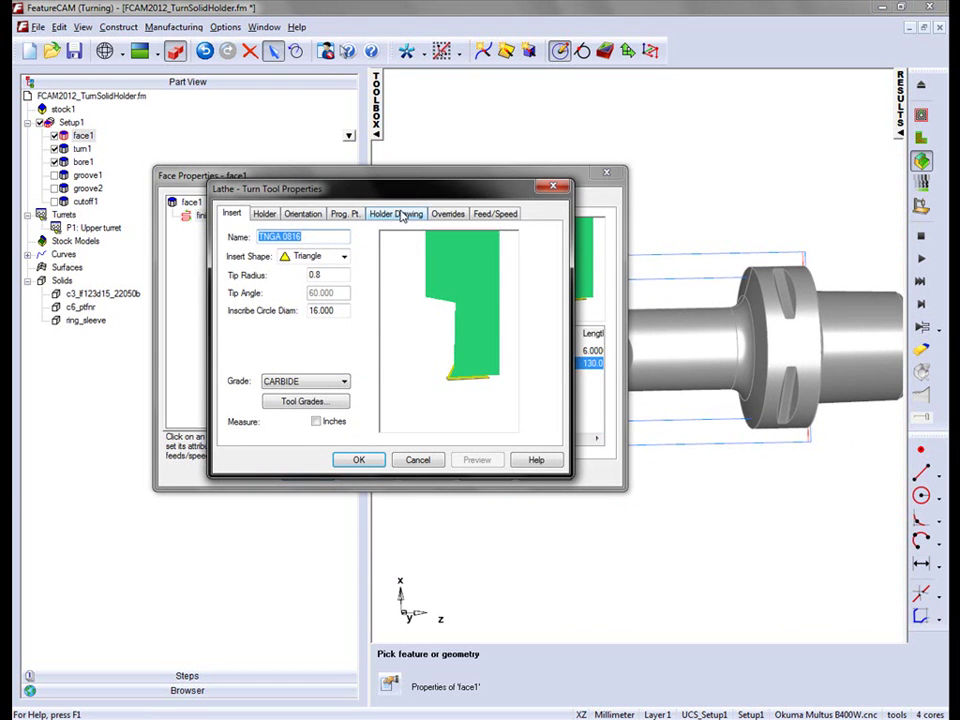
left_click(386, 216)
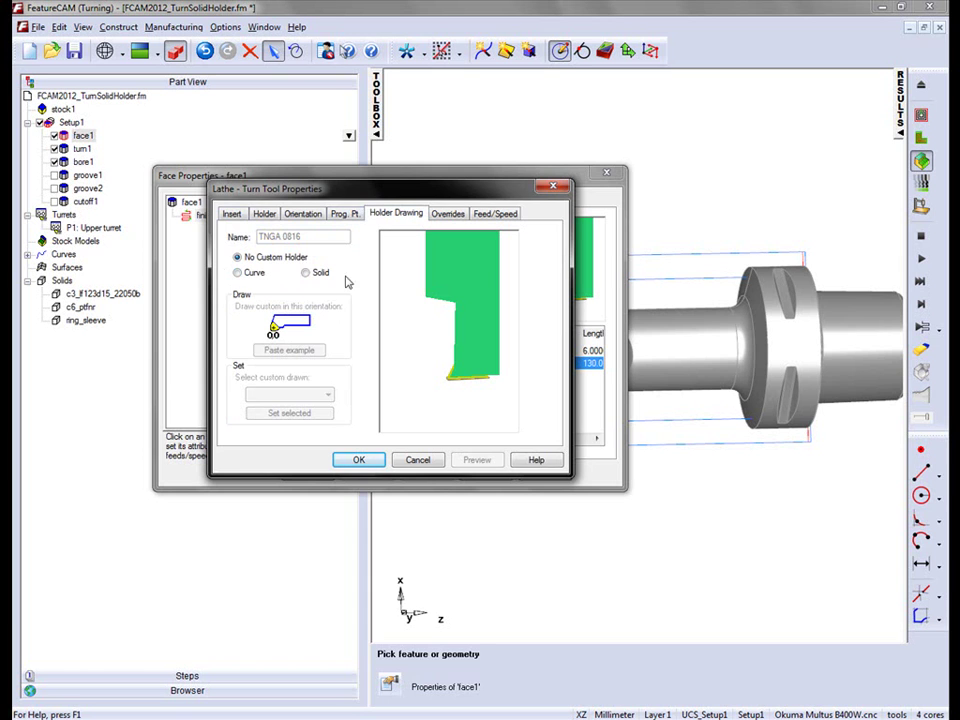
left_click(239, 273)
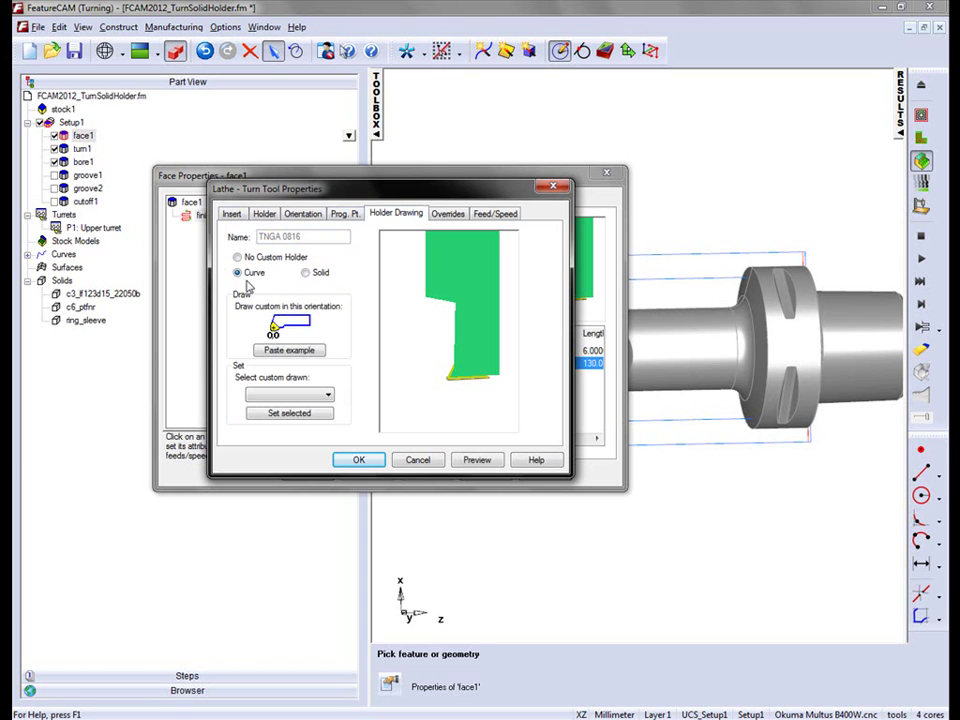
left_click(295, 351)
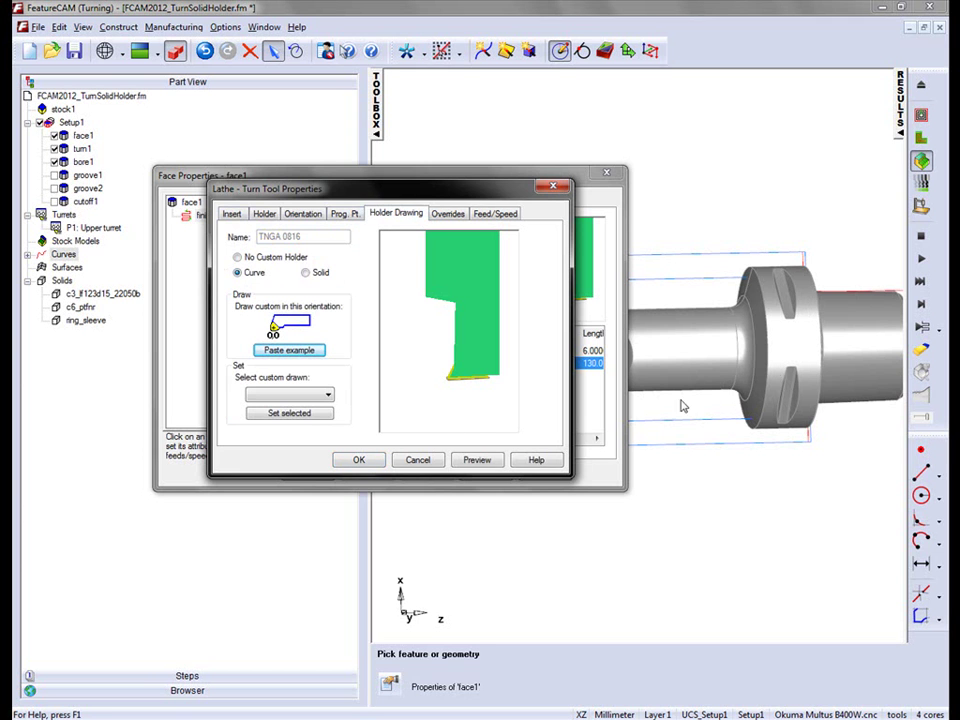
left_click(420, 460)
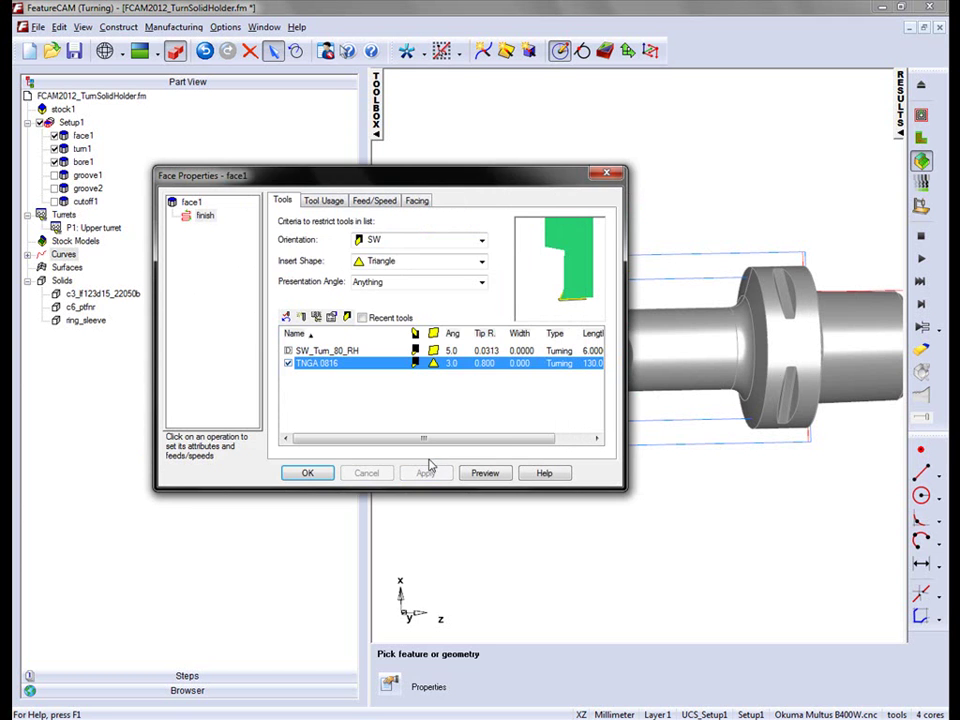
left_click(611, 176)
Step: Display the holder and the pasted example curves unshaded in the front view
middle_click_drag(766, 222, 722, 230)
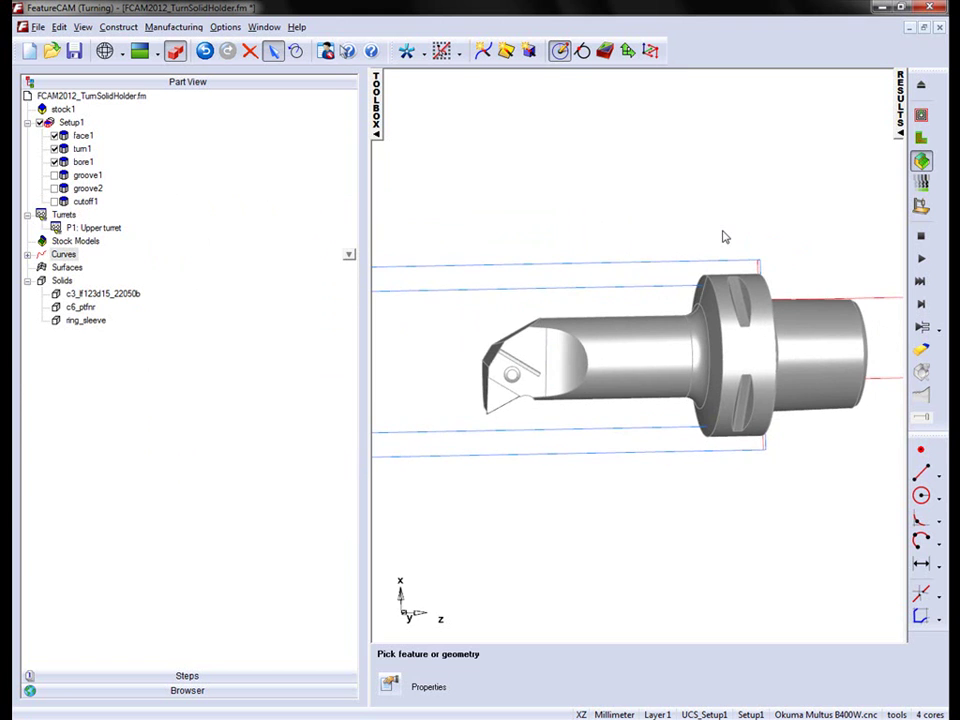
left_click(377, 132)
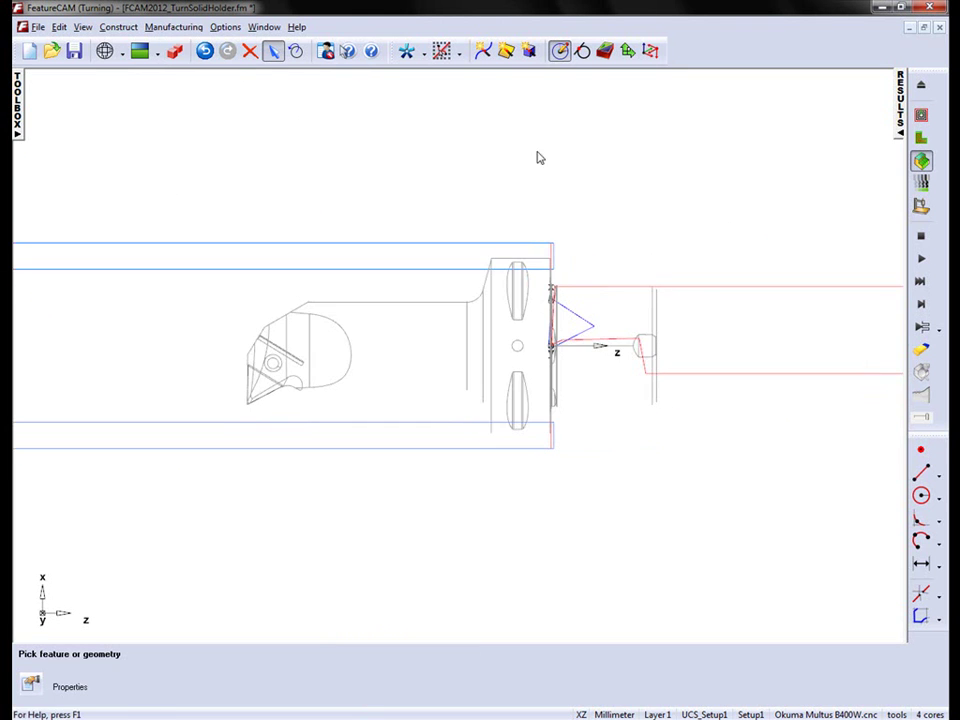
left_click(175, 50)
scroll(625, 251, "up", 5)
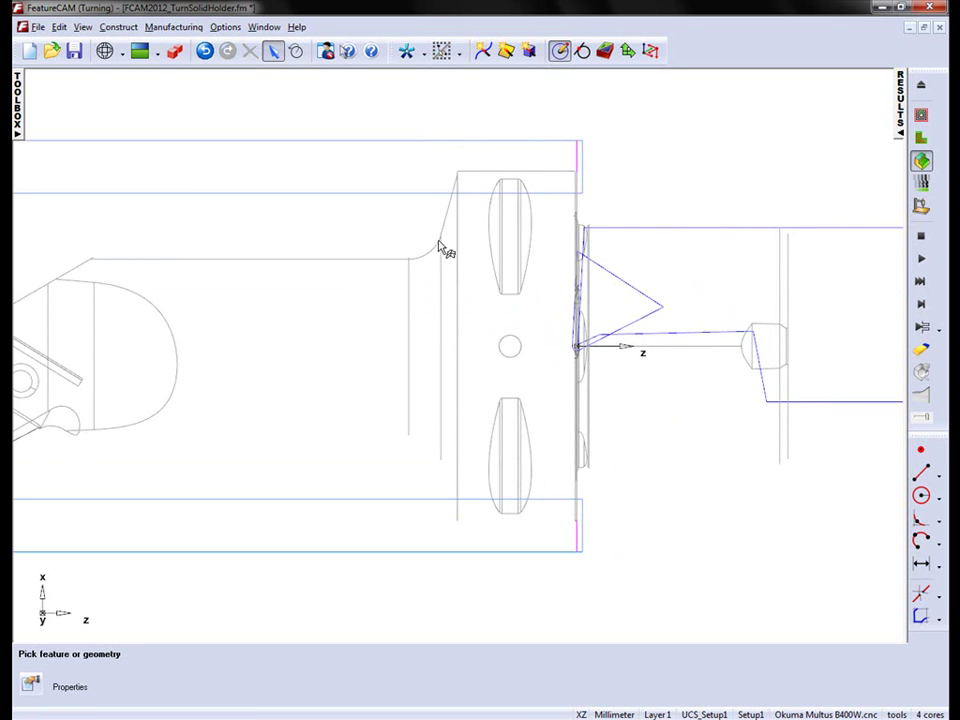
middle_click_drag(427, 252, 544, 242)
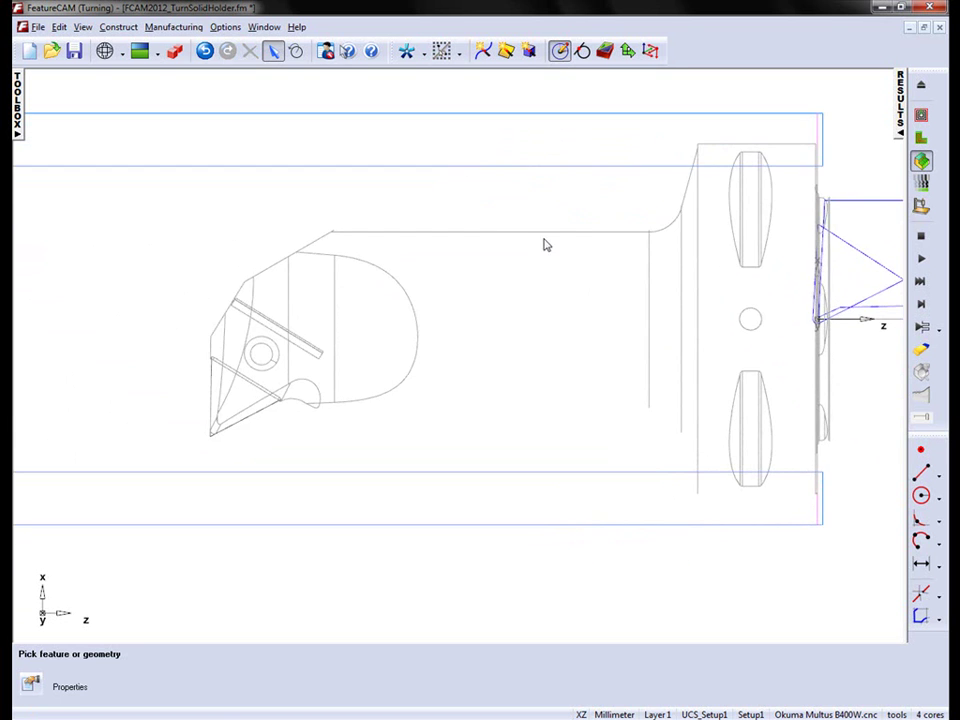
Step: Start a Translate move of the c6_ptfnr solid, picking the corner of the two edge lines at the insert tip as the From point
left_click(20, 120)
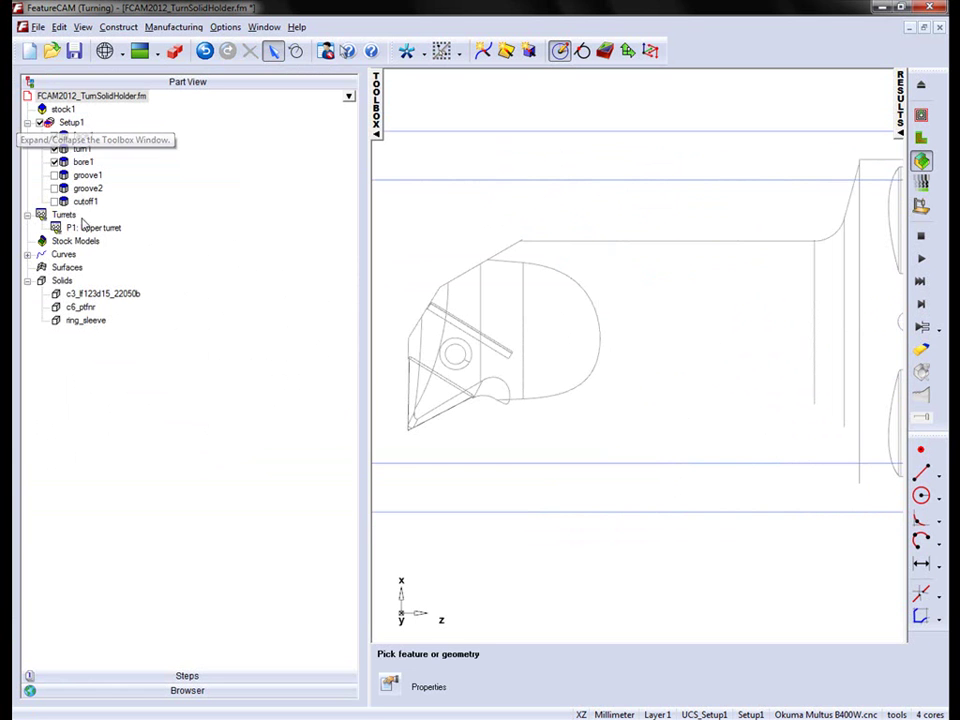
left_click(84, 307)
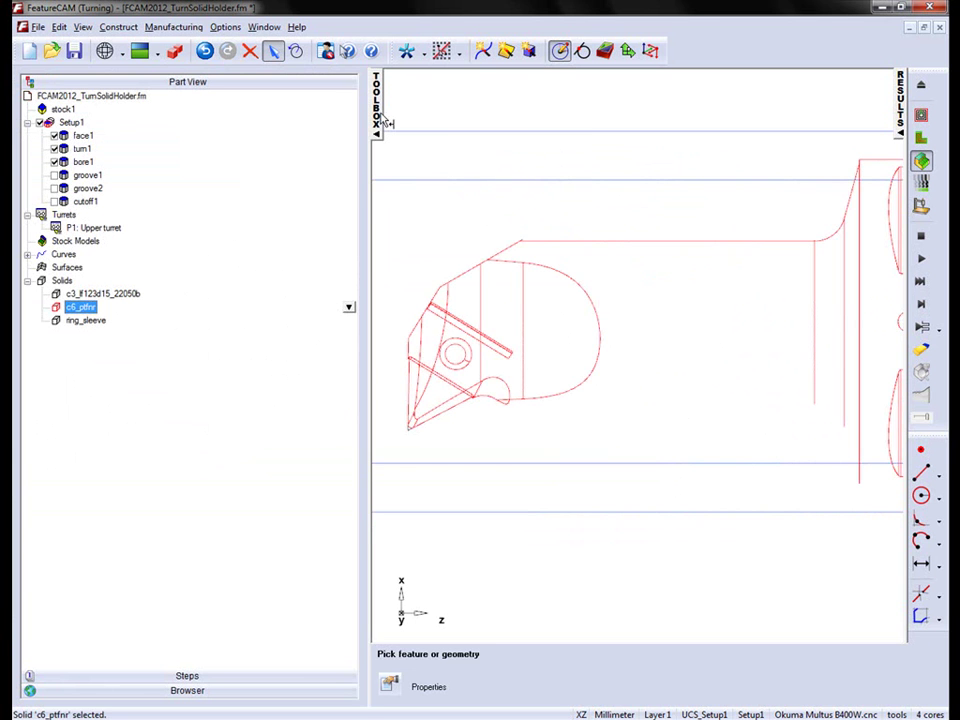
left_click(297, 52)
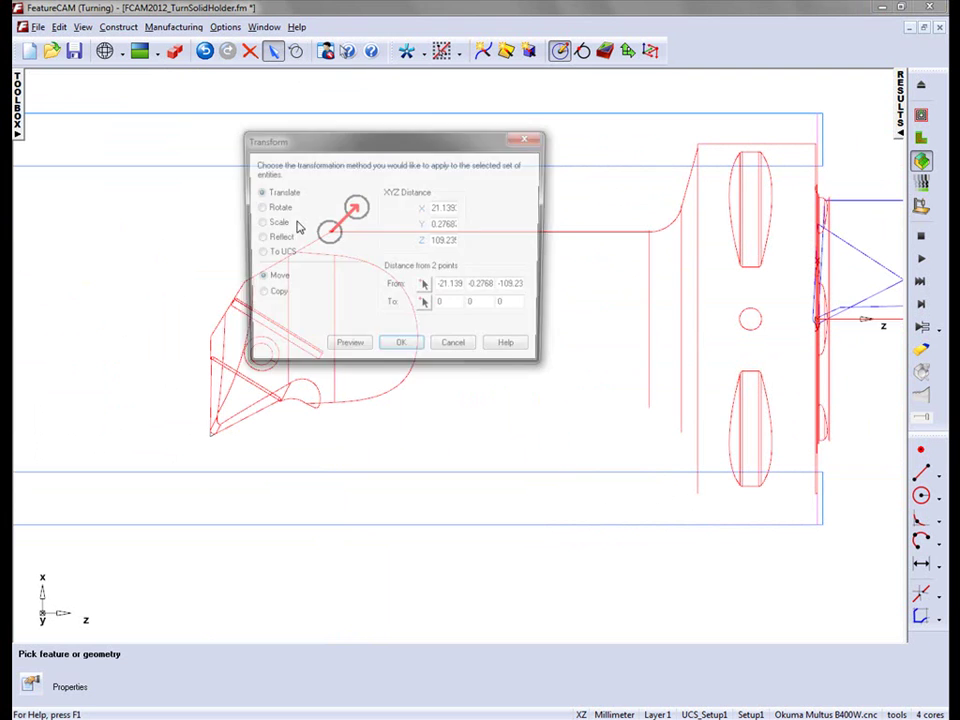
left_click(425, 289)
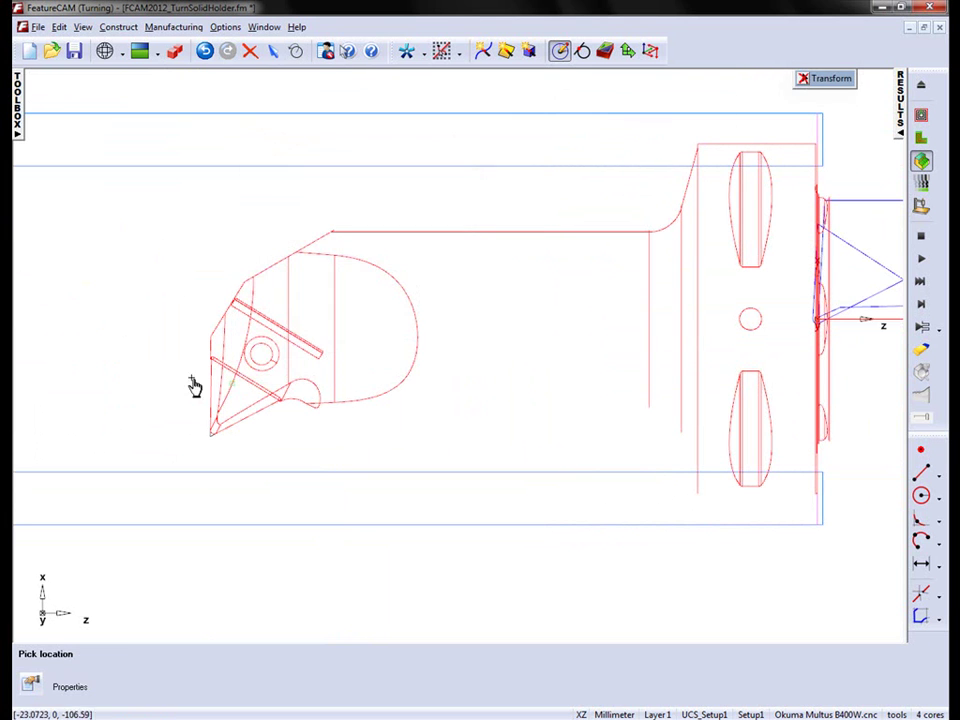
left_click_drag(180, 369, 290, 481)
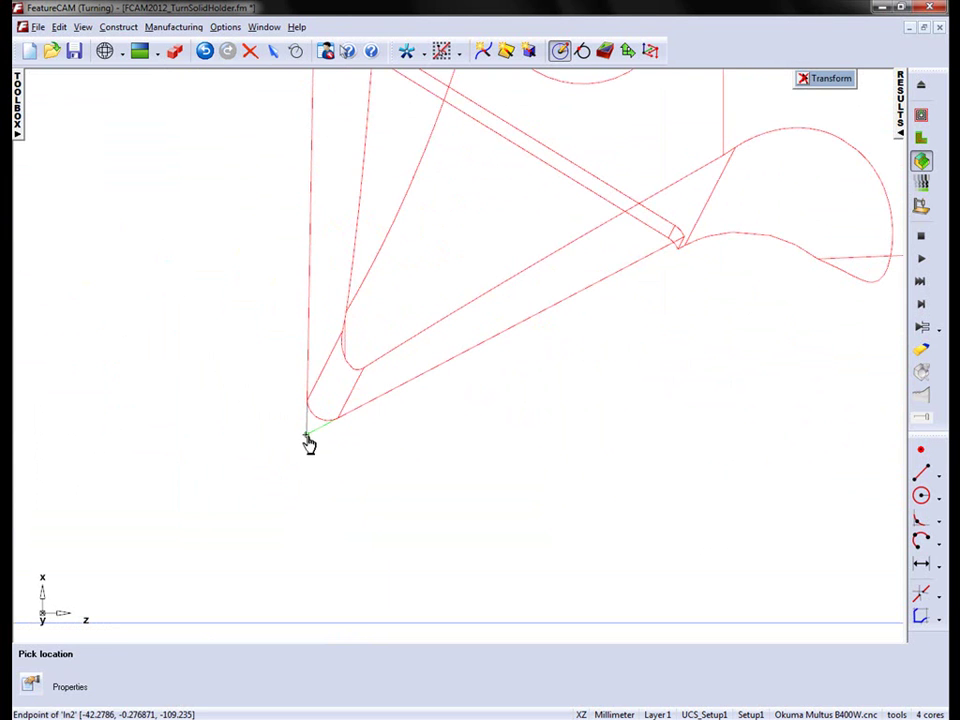
left_click(306, 443)
scroll(709, 356, "down", 3)
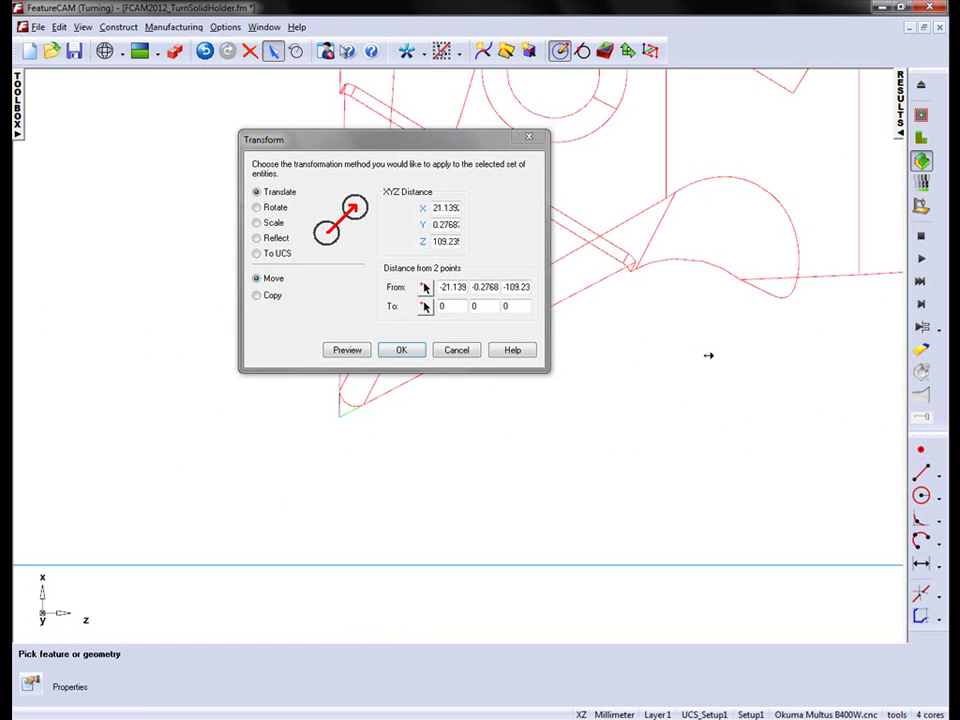
Step: Set the To point to the example holder curve's corner near the origin, preview the translation and apply the move
middle_click_drag(752, 369, 414, 454)
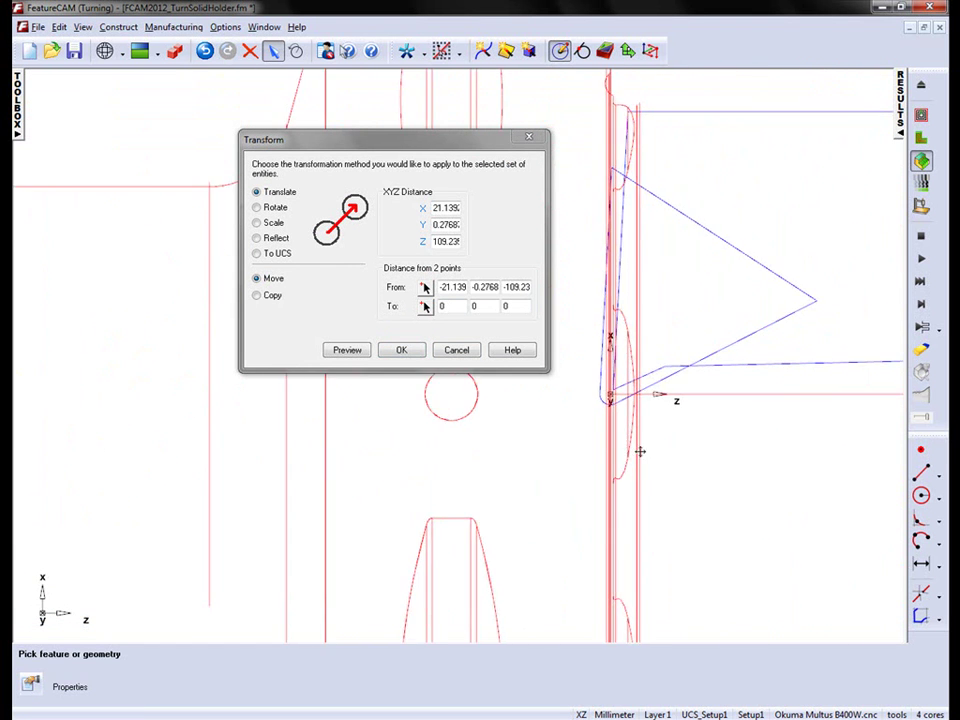
mouse_move(640, 450)
middle_mouse_down()
mouse_move(647, 459)
mouse_move(614, 448)
middle_mouse_up()
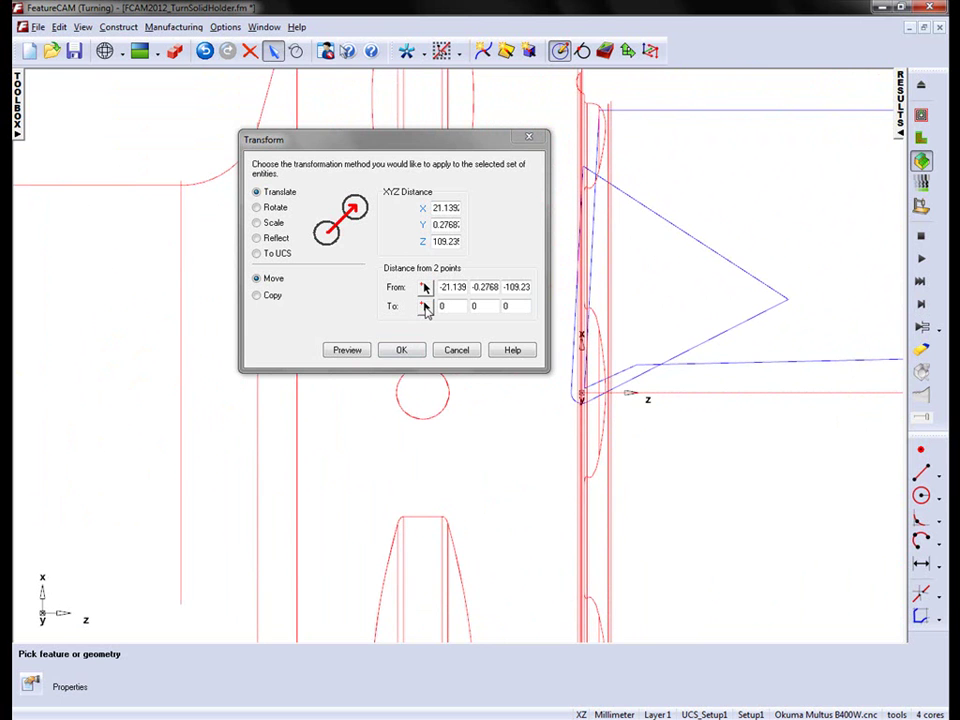
left_click(425, 307)
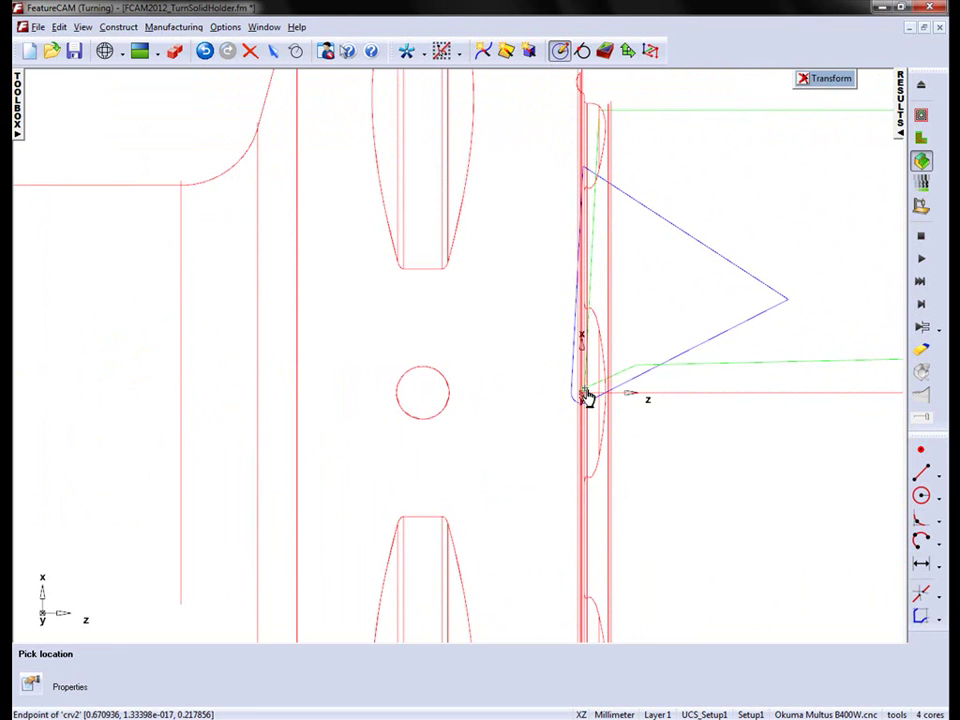
left_click(587, 397)
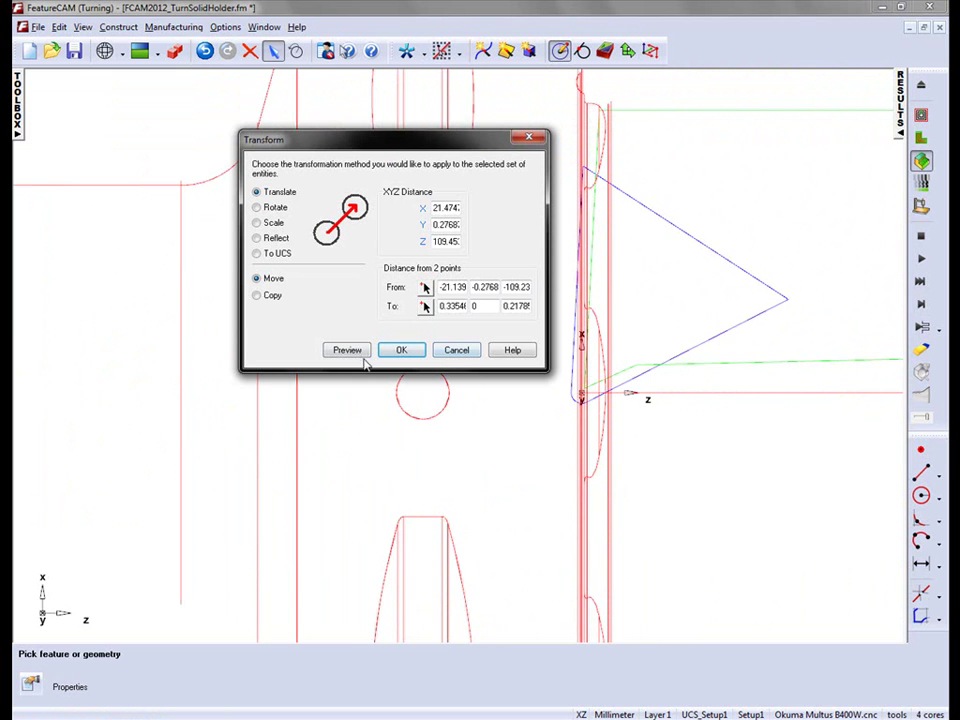
left_click(350, 352)
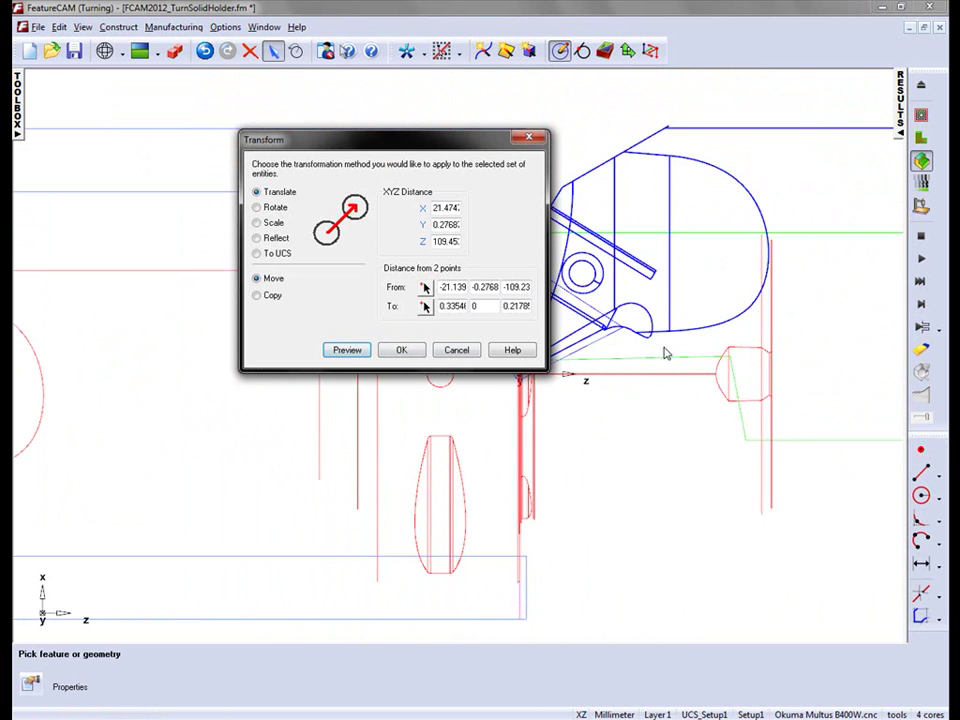
middle_click_drag(673, 241, 656, 386)
scroll(663, 390, "down", 2)
middle_click_drag(737, 331, 674, 397)
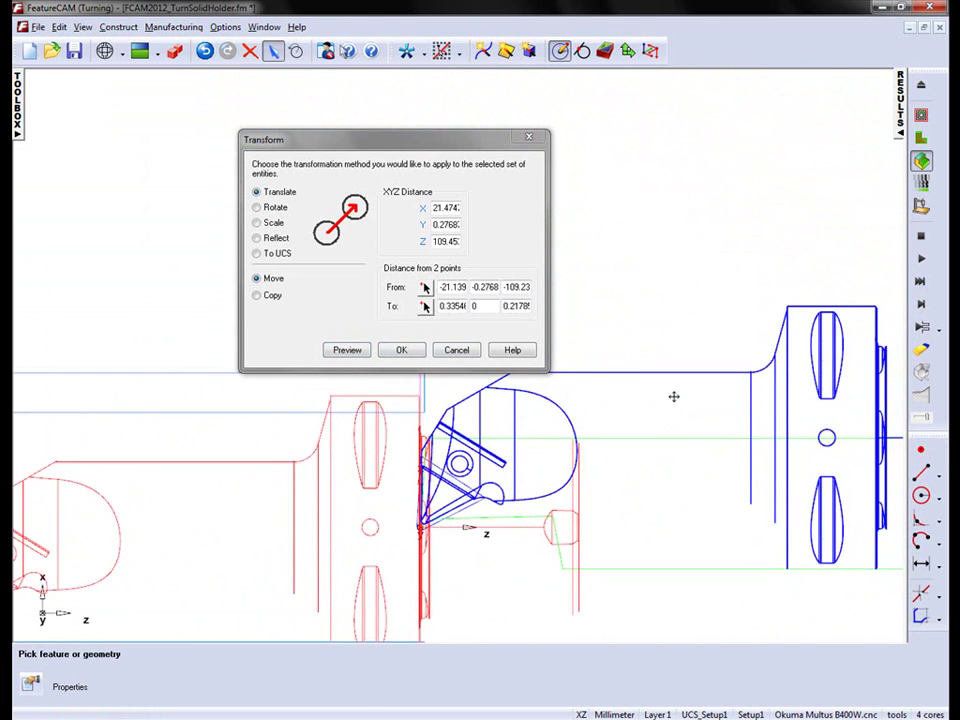
left_click(402, 352)
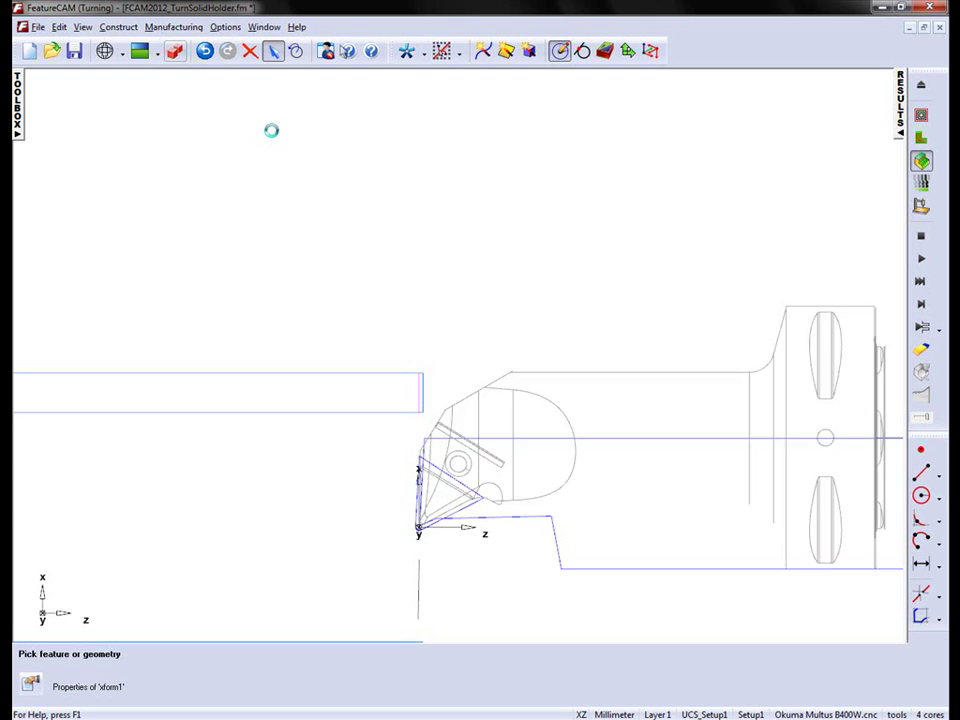
Step: Delete the two pasted example holder curves around the insert tip
middle_click_drag(557, 347, 576, 212)
scroll(399, 298, "up", 5)
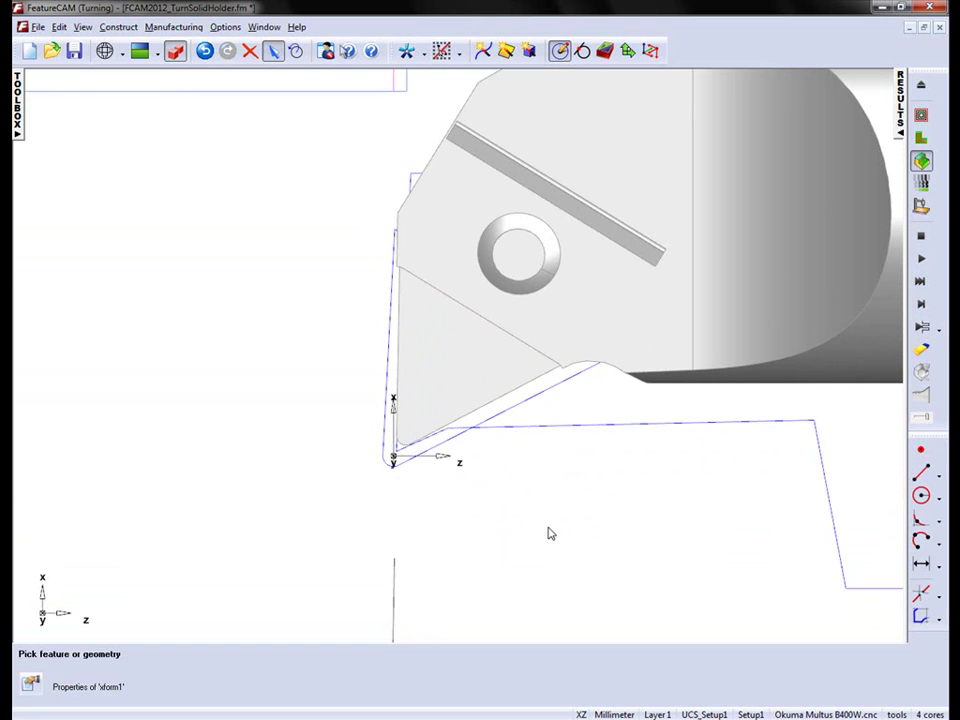
left_click(521, 405)
left_click(563, 434)
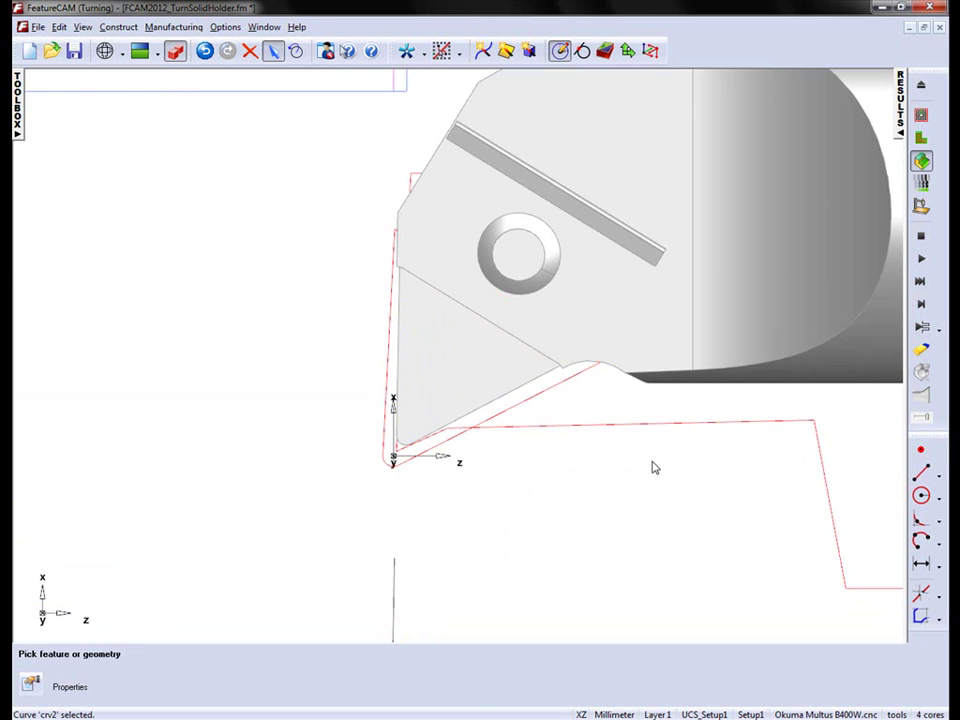
key("Delete")
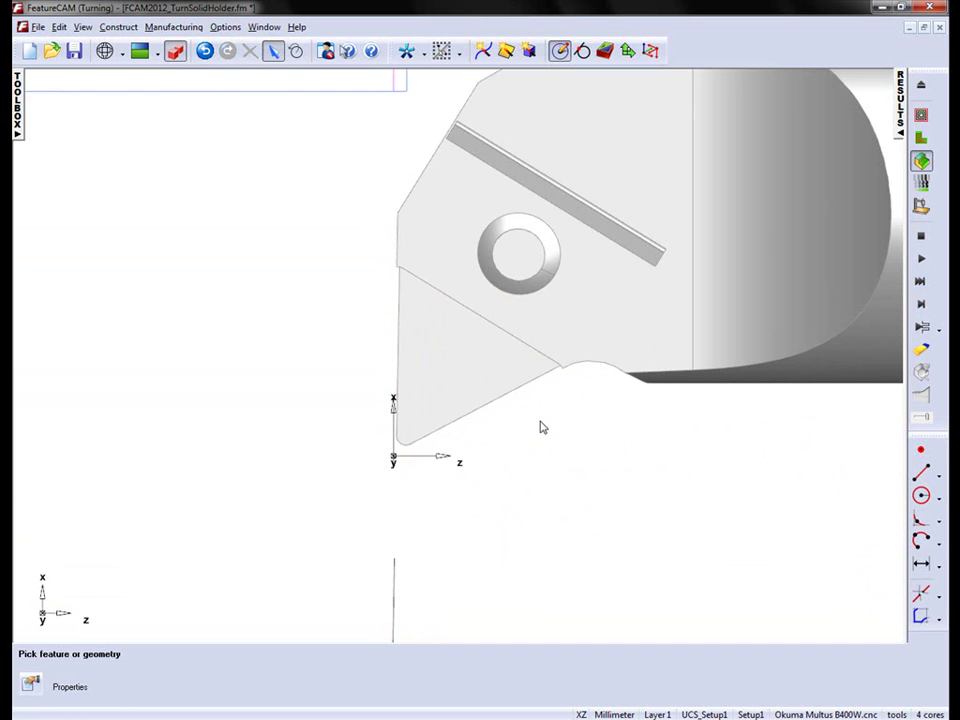
Step: Measure the insert seat's height at its rear corner with a Linear Distance dimension, without placing the label
middle_click(508, 424)
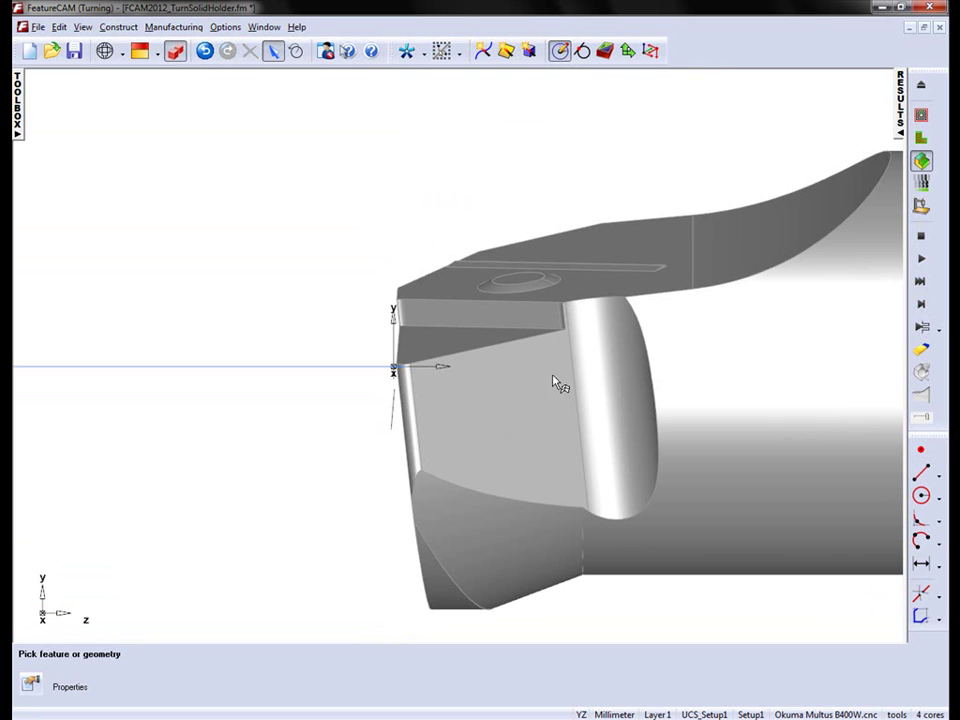
middle_click_drag(395, 318, 455, 326)
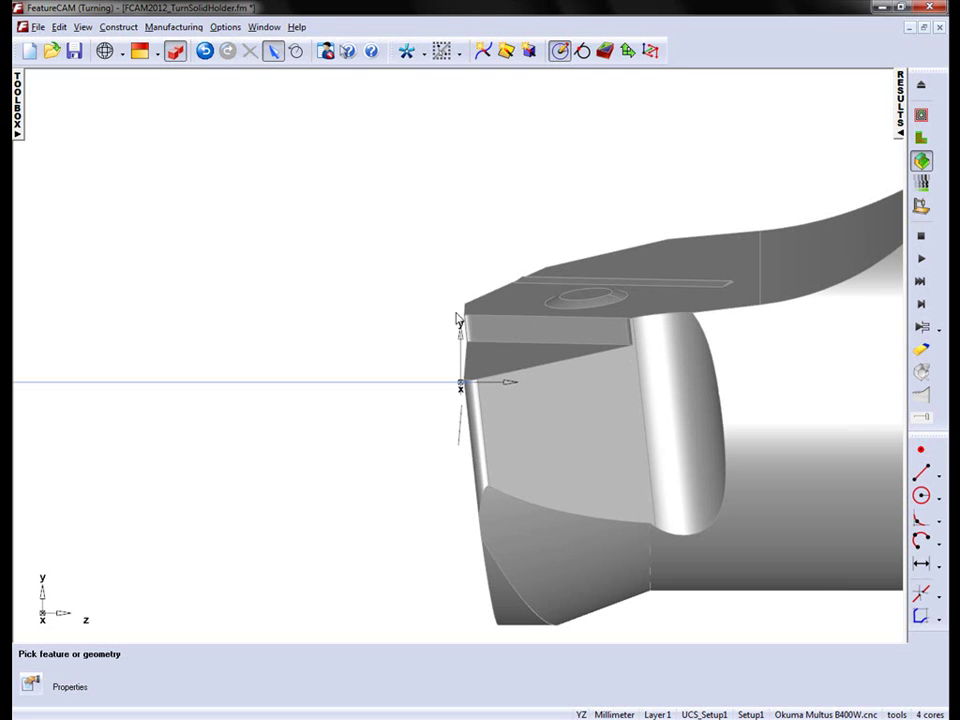
left_click(940, 566)
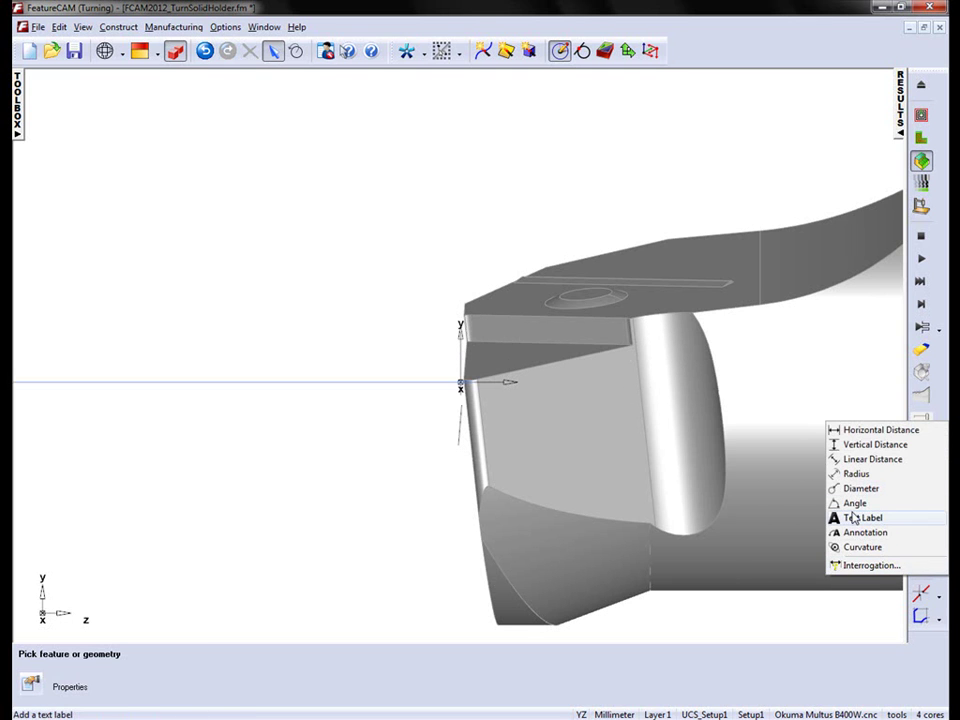
left_click(858, 460)
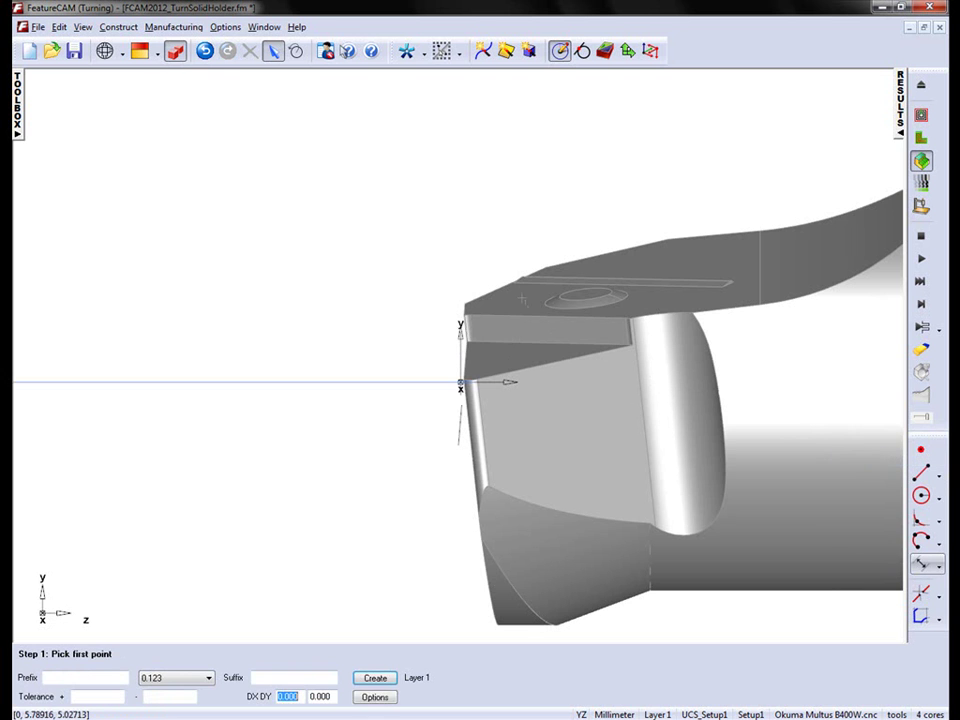
scroll(680, 395, "up", 5)
scroll(685, 392, "down", 2)
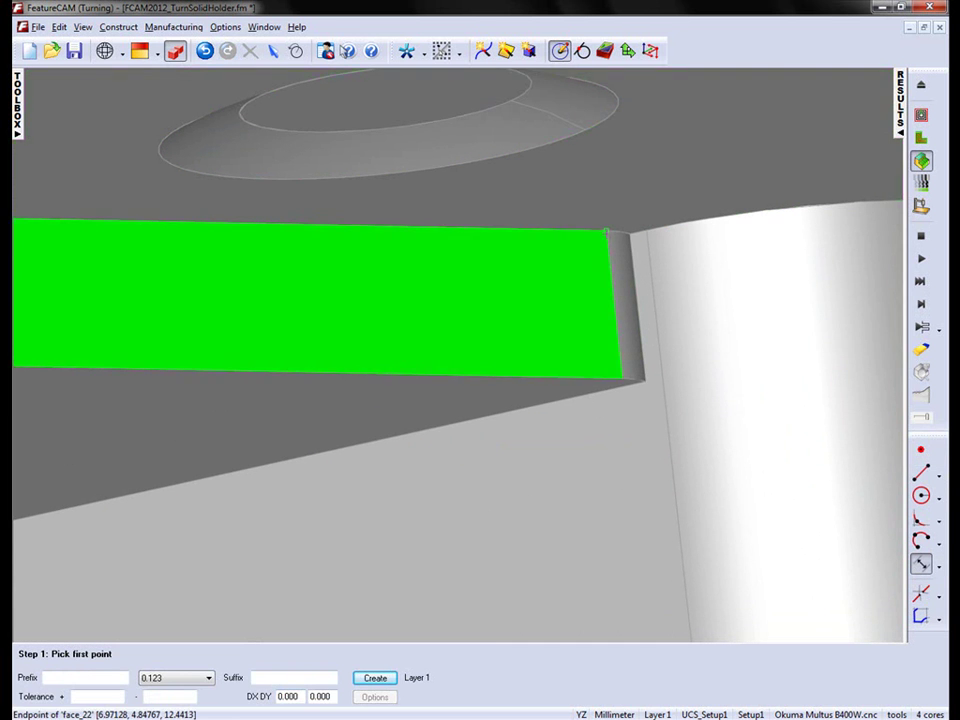
left_click(633, 383)
left_click(627, 233)
scroll(454, 309, "down", 10)
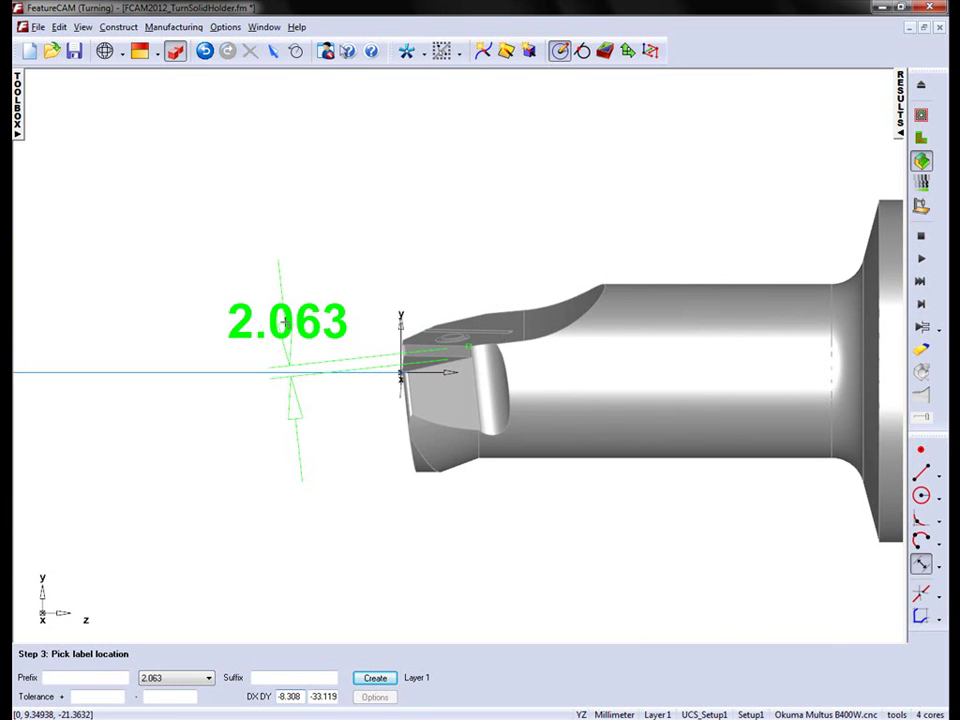
key("Escape")
middle_click_drag(411, 335, 706, 362)
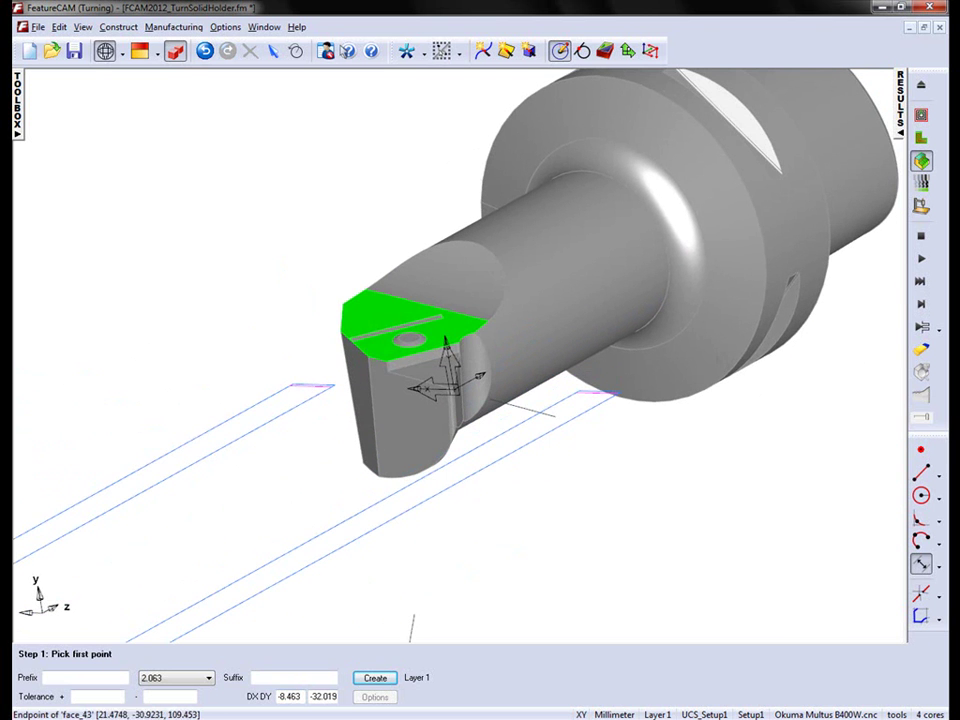
Step: Start a Translate move of the c6_ptfnr solid and set its X distance to 0
left_click(276, 52)
left_click(17, 100)
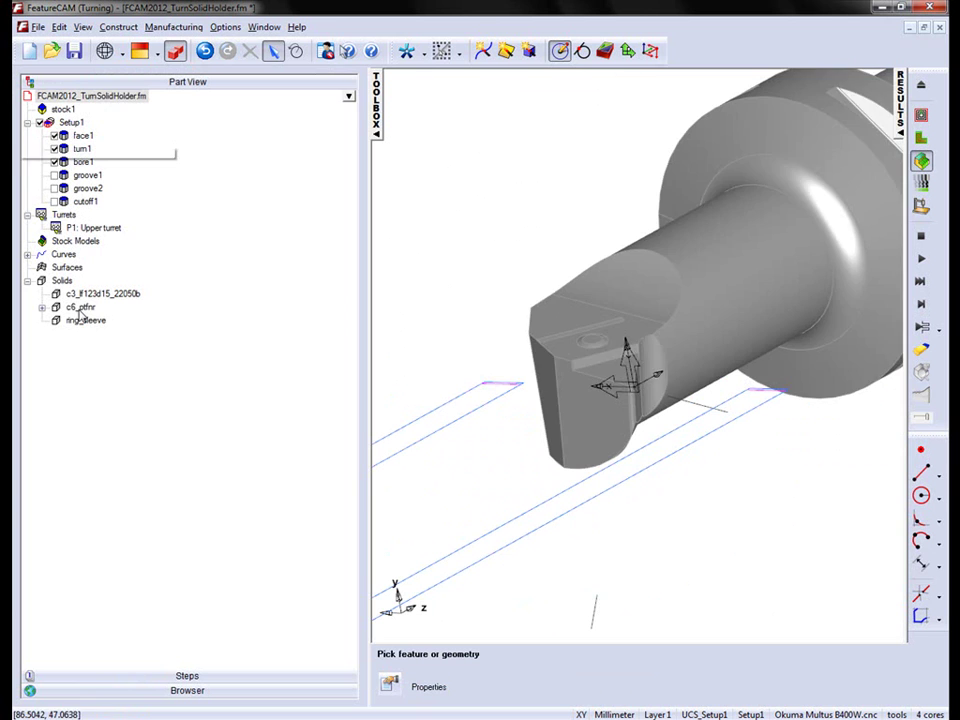
left_click(80, 307)
left_click(483, 50)
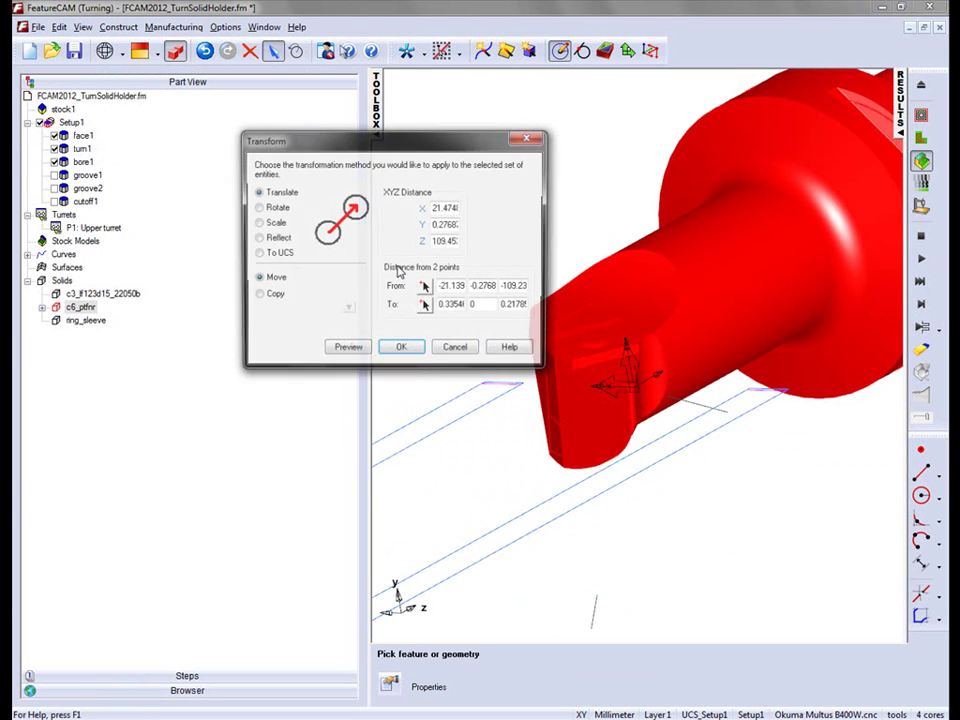
left_click_drag(440, 208, 474, 211)
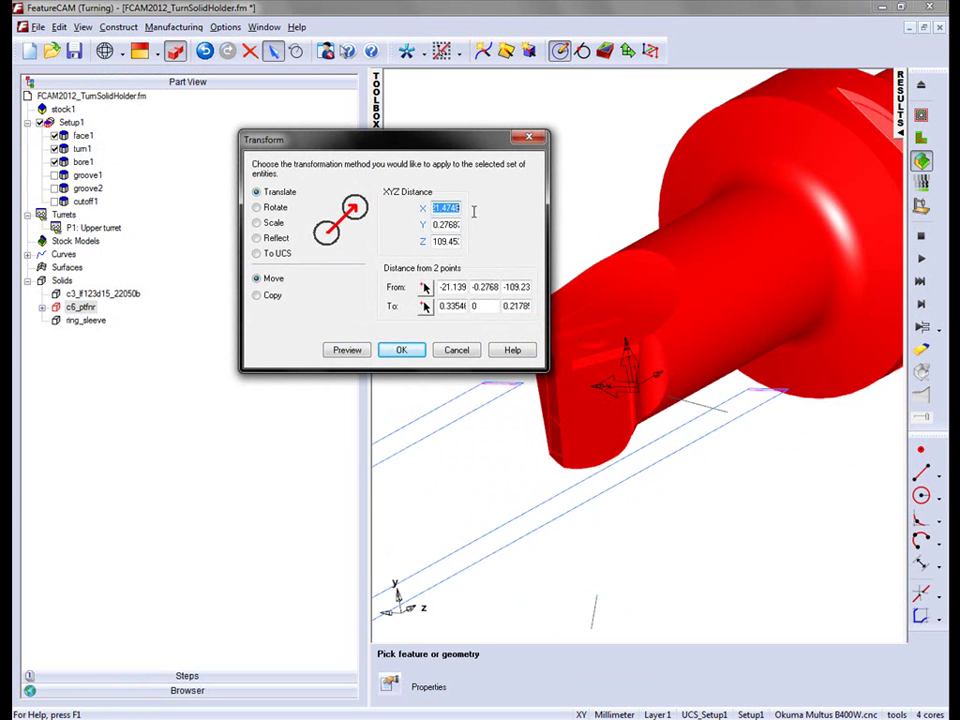
type("0")
key("Tab")
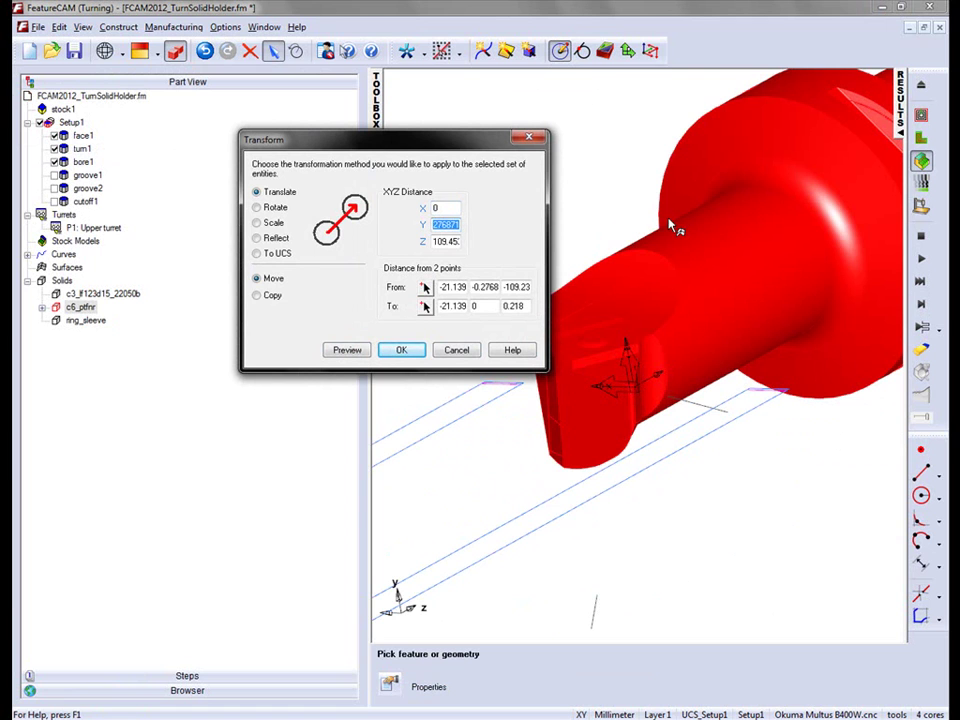
Step: Set the translation's Y distance to -2 and Z distance to 0, preview it and apply the move
type("0")
key("Tab")
key("shift+Tab")
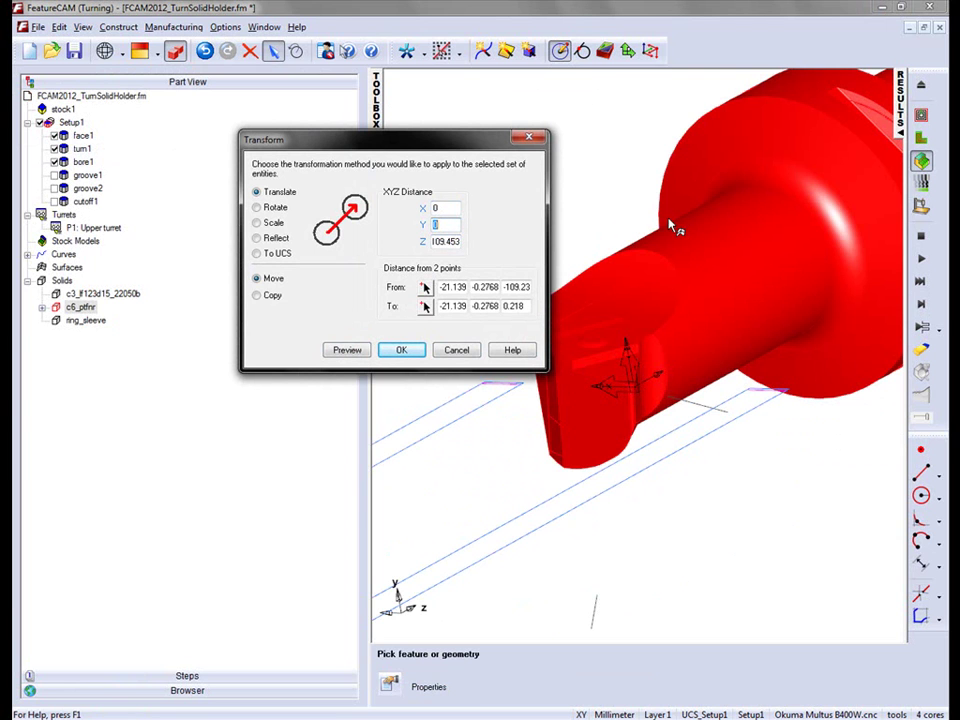
type("-2")
key("Tab")
type("0")
left_click(350, 352)
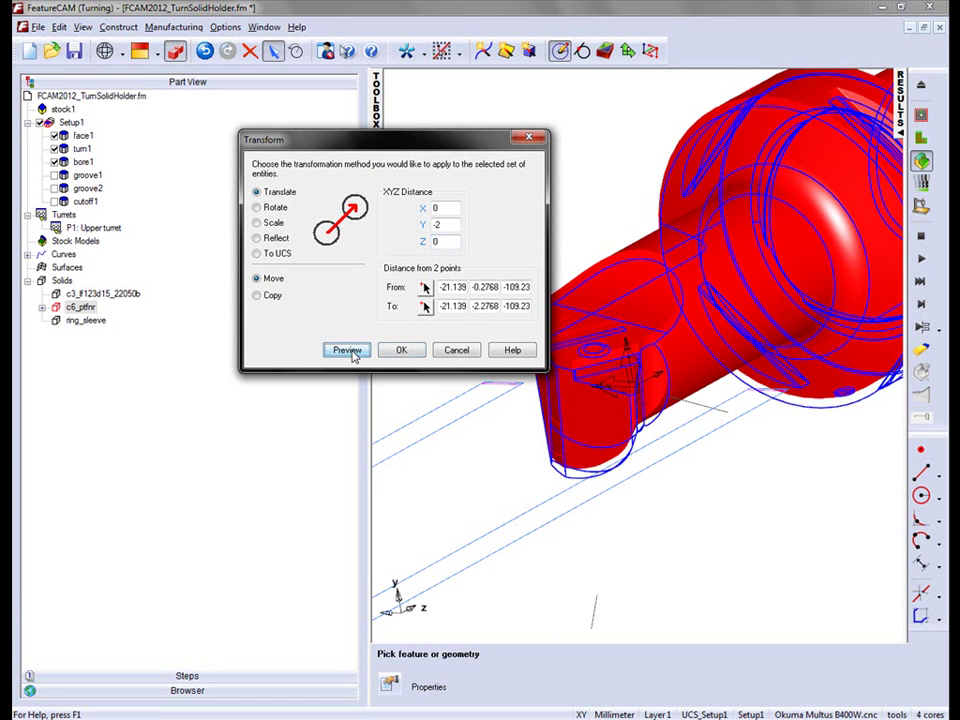
middle_click_drag(731, 404, 680, 400)
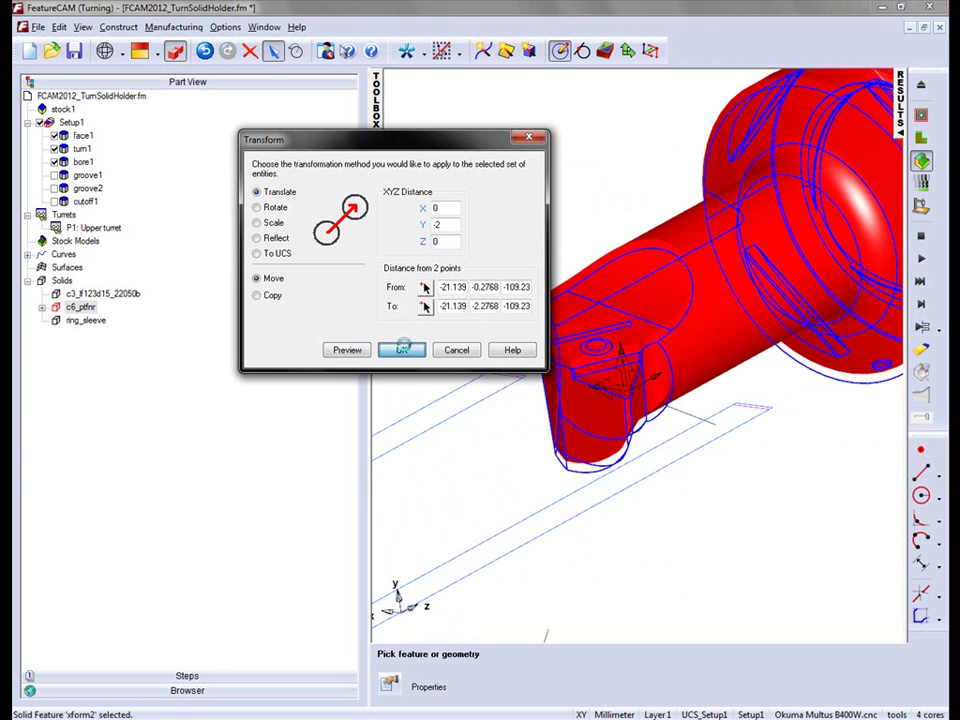
left_click(398, 350)
Step: Delete the two leftover construction lines below the holder and the part profile
scroll(858, 373, "down", 3)
middle_click_drag(860, 373, 649, 468)
left_click(617, 401)
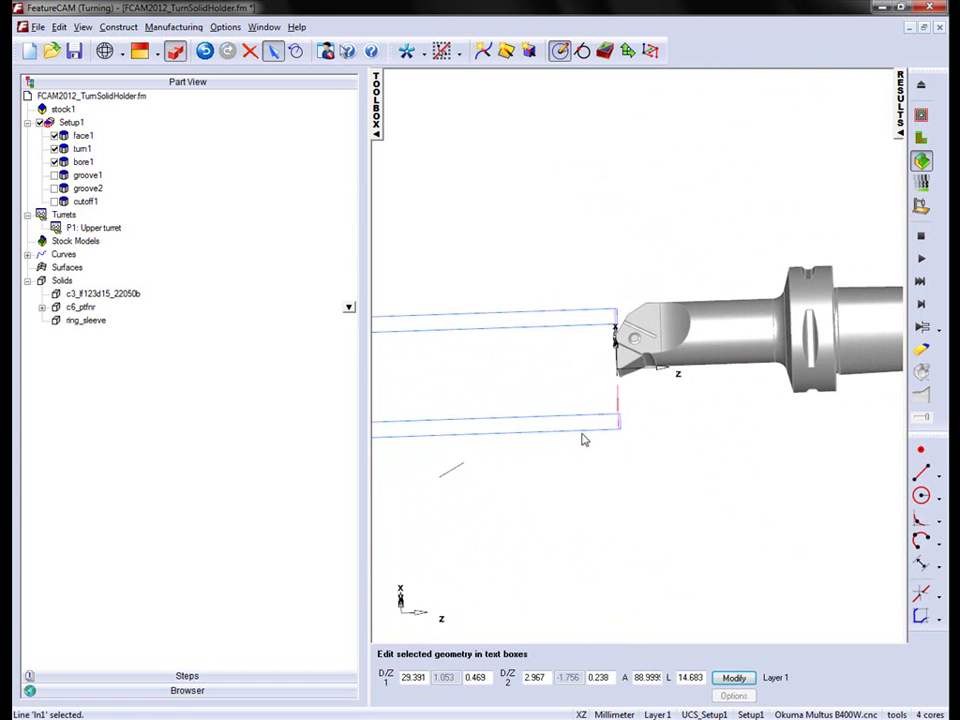
left_click(452, 470)
key("Delete")
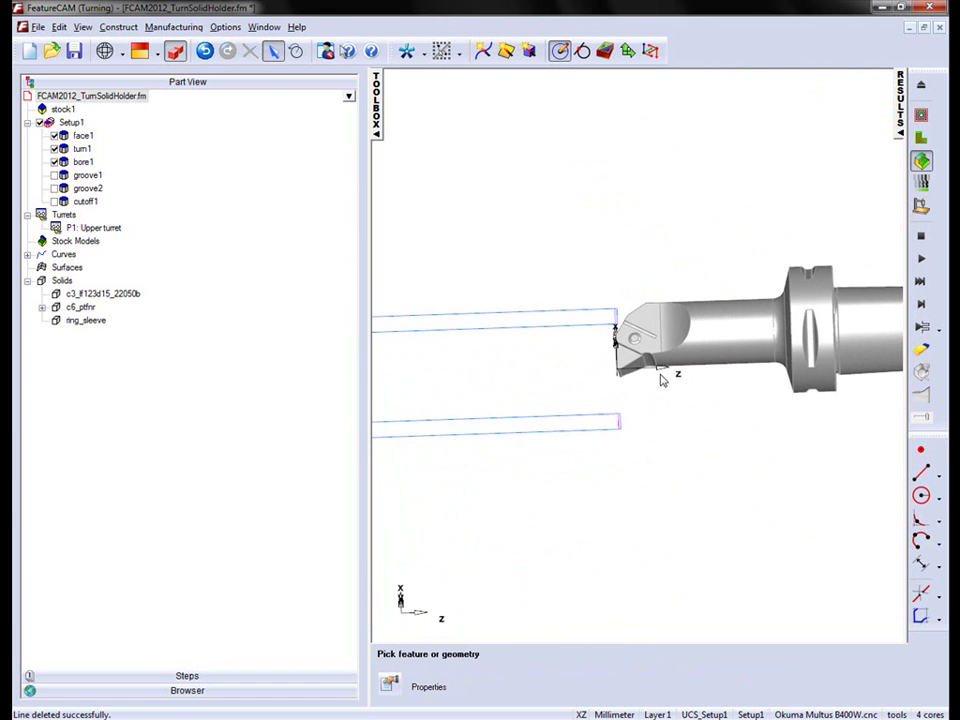
Step: Set the c6_ptfnr solid as the Solid-type custom holder of the TNGA 0816 tool in face1's finish operation
middle_click_drag(660, 380, 705, 461)
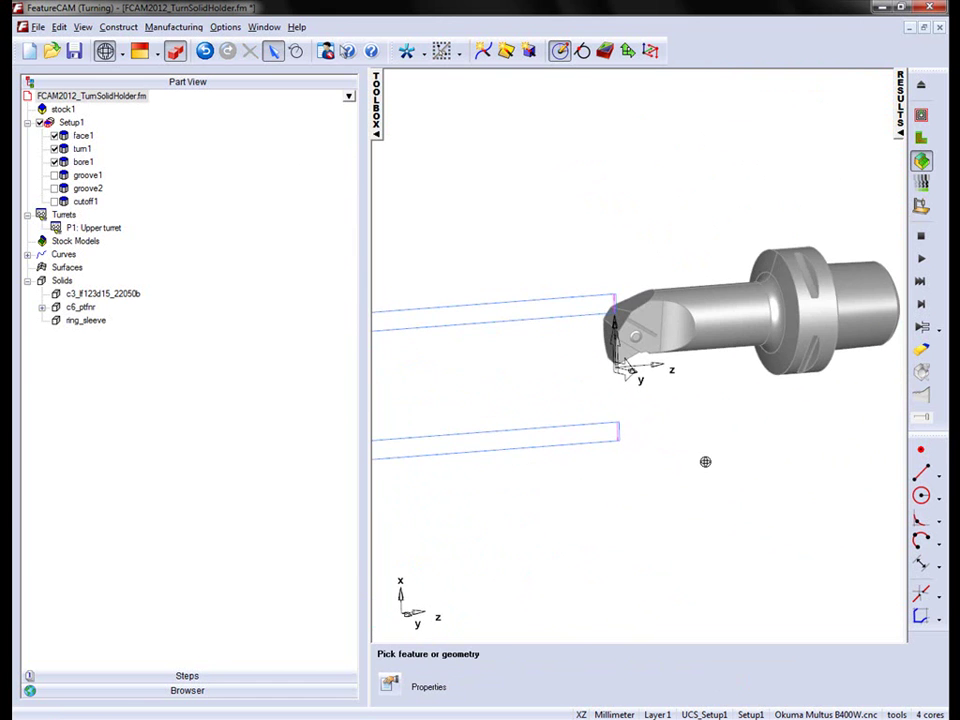
middle_click_drag(694, 356, 676, 373)
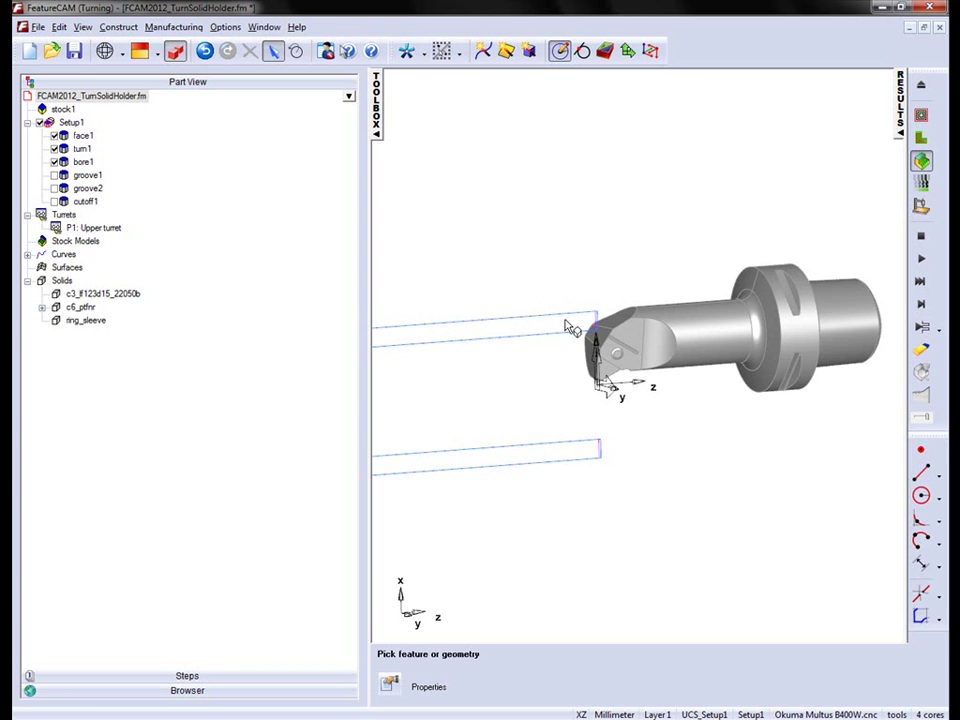
double_click(82, 135)
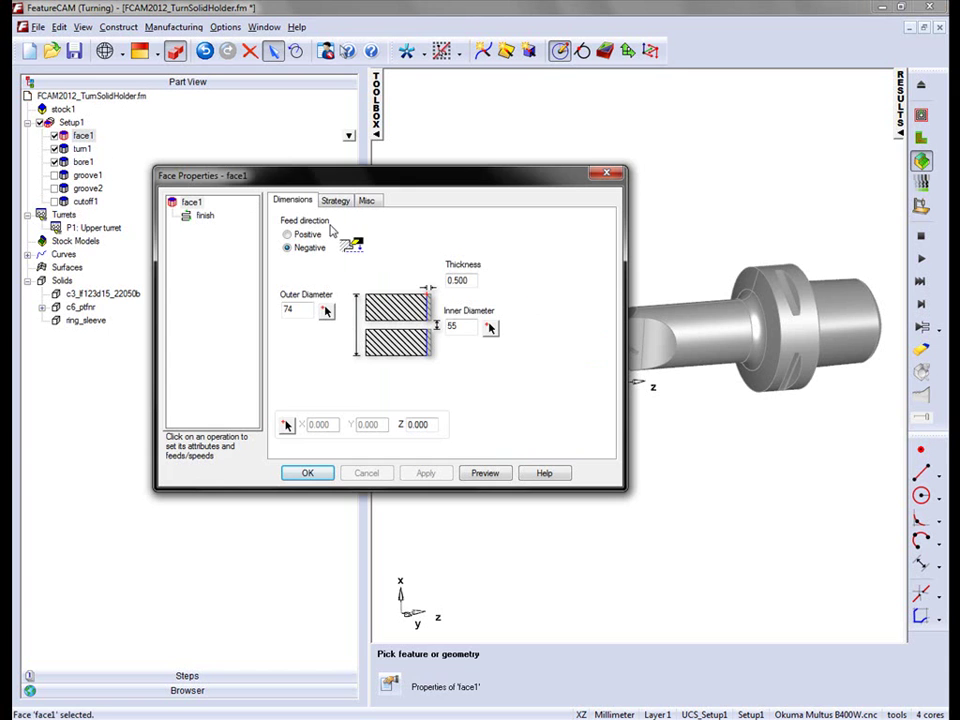
left_click(205, 215)
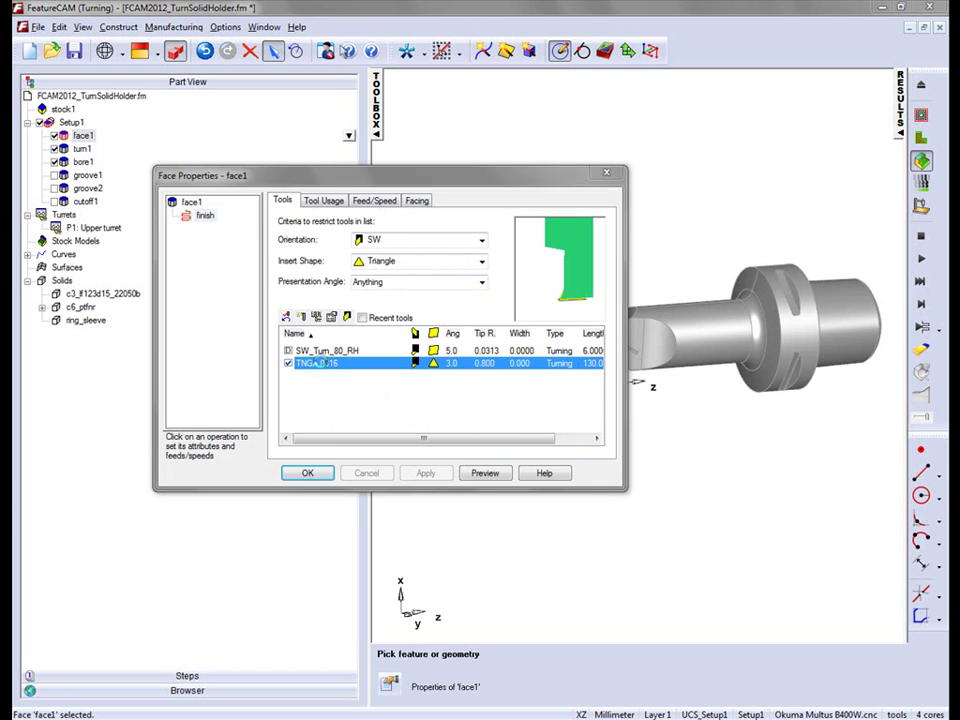
double_click(323, 366)
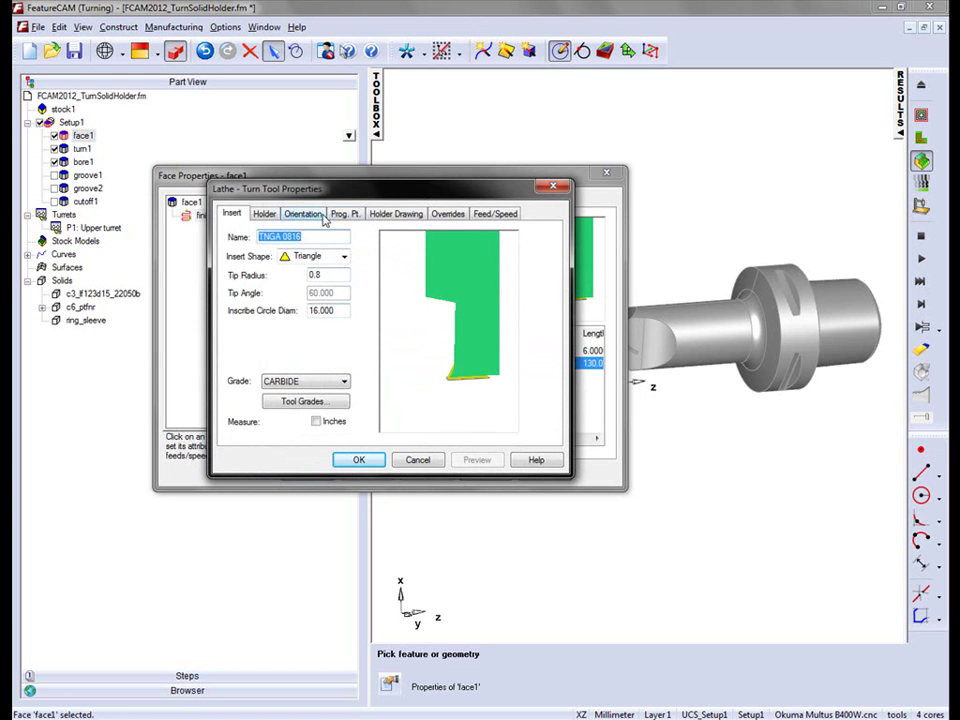
left_click(398, 214)
left_click(305, 273)
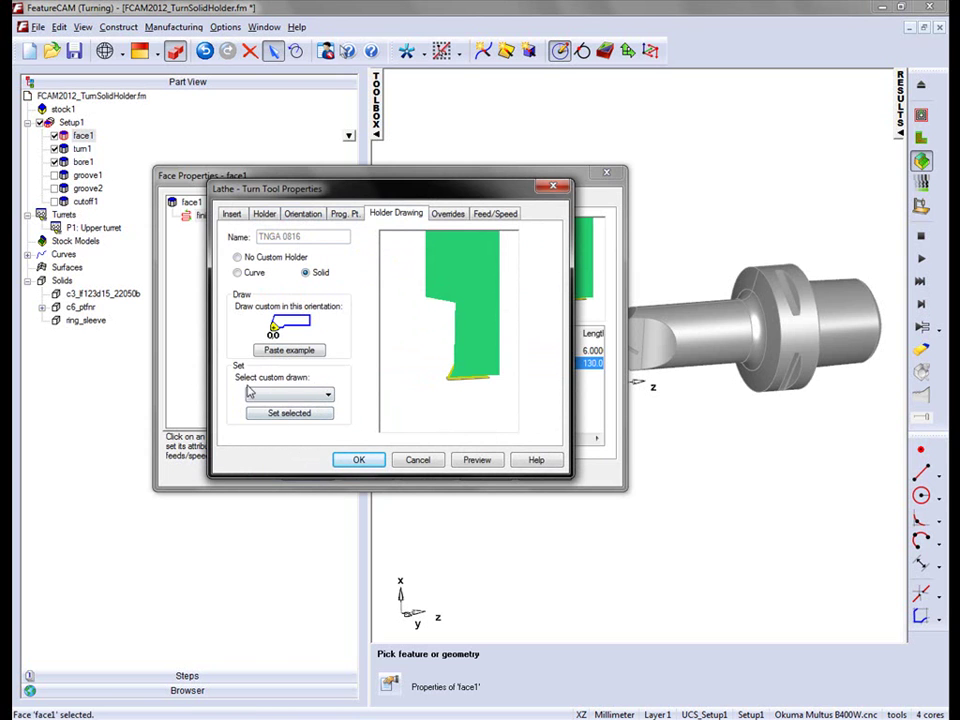
left_click(325, 395)
left_click(268, 408)
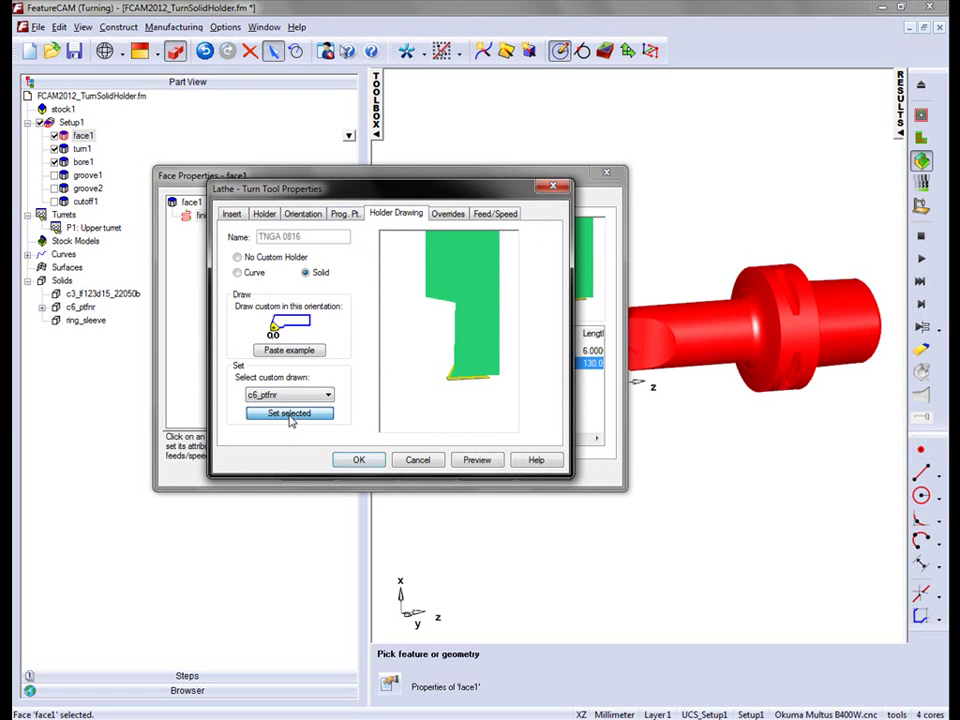
left_click(289, 413)
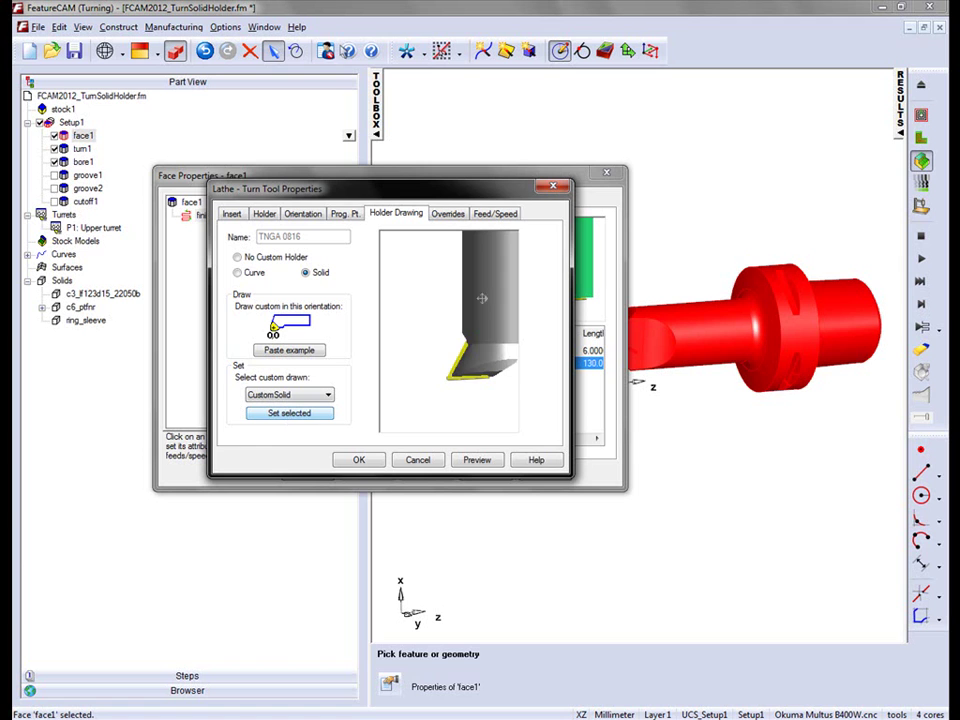
Step: Inspect the holder and insert in the tool preview, then accept the tool and face1 properties
left_click_drag(482, 298, 480, 306)
scroll(470, 300, "down", 5)
scroll(448, 298, "up", 1)
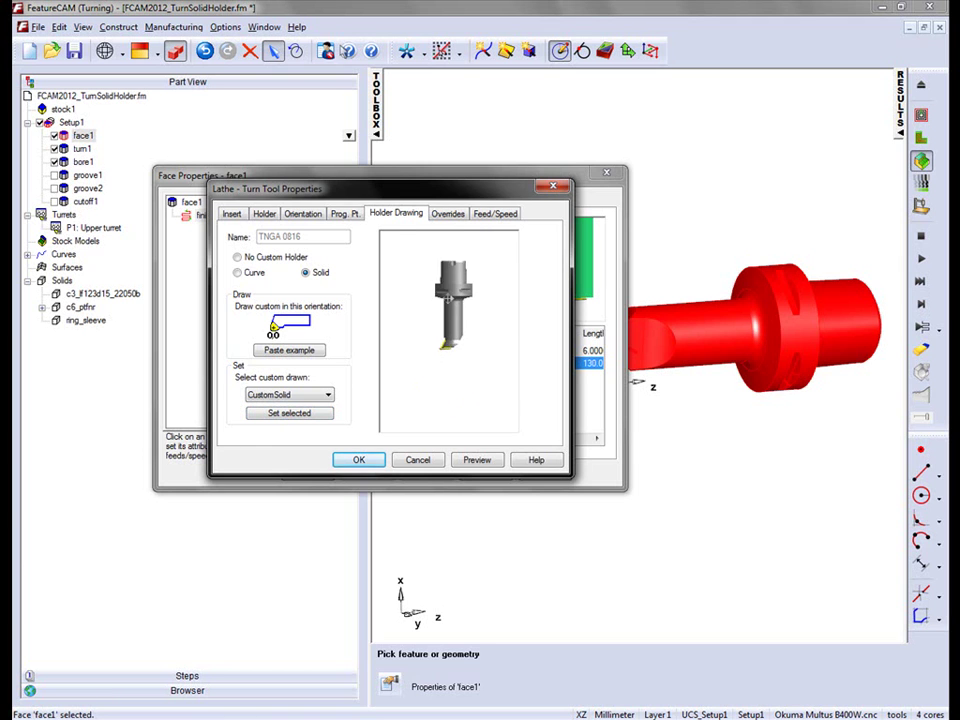
scroll(449, 298, "up", 4)
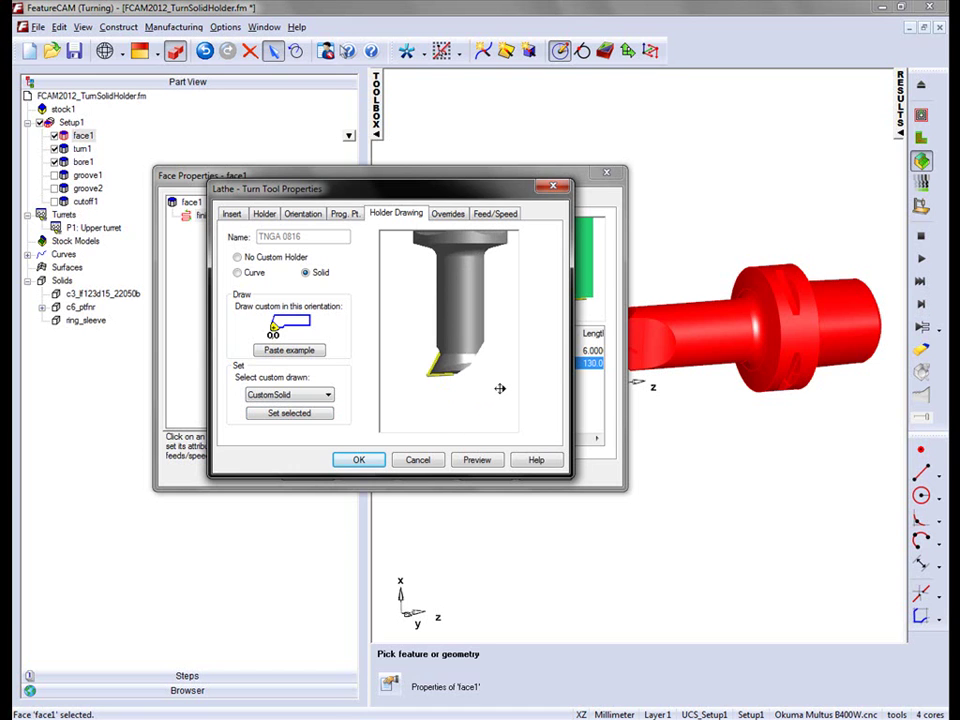
left_click(359, 460)
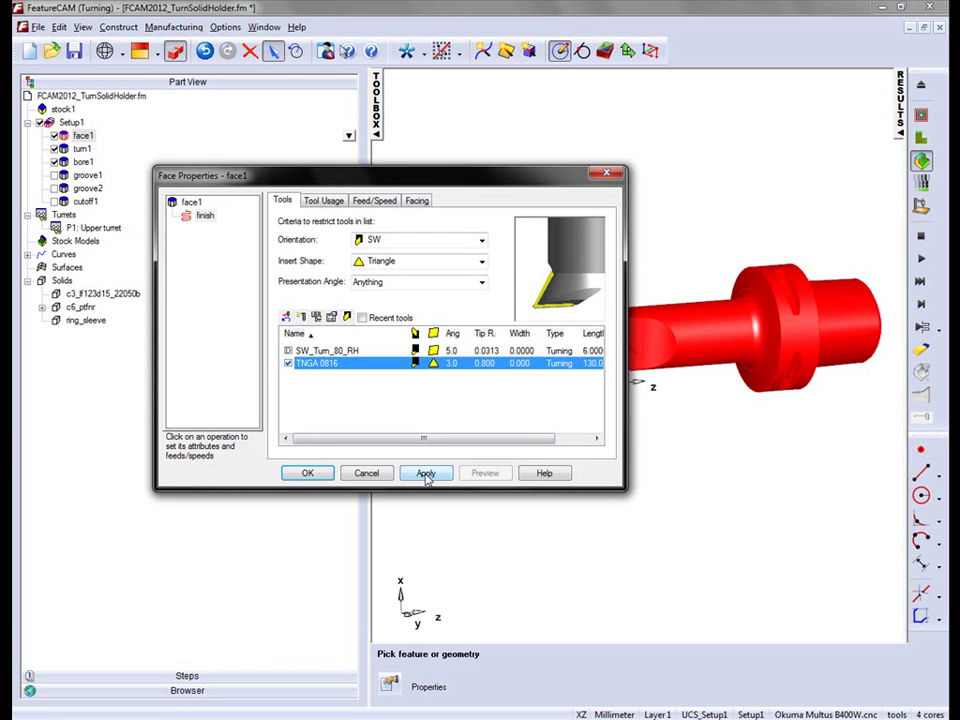
left_click(306, 473)
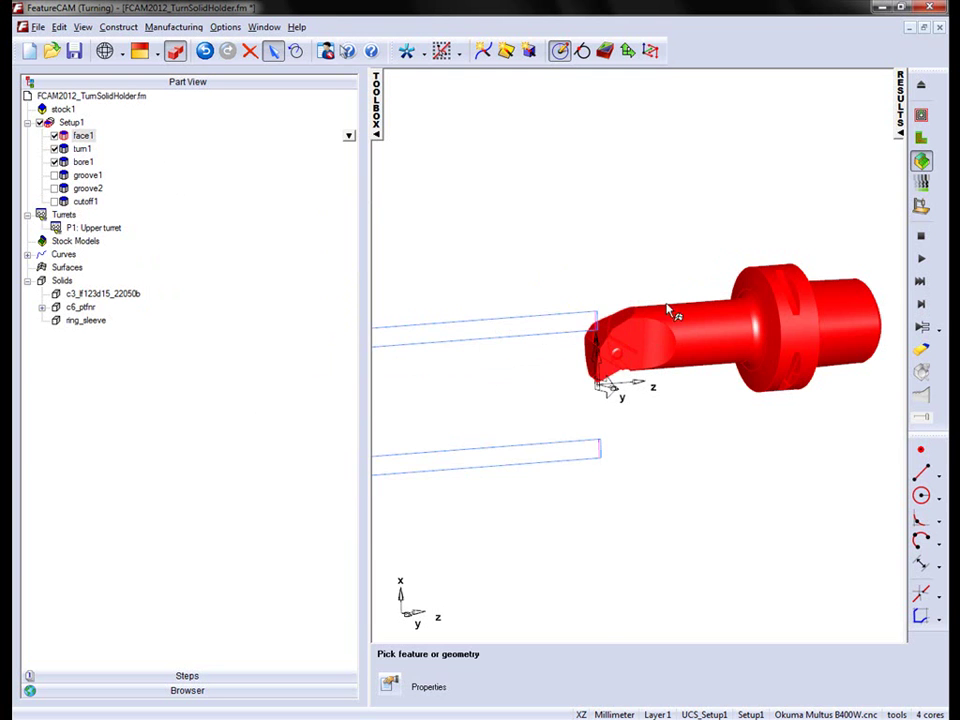
Step: Hide the c6_ptfnr solid and show the ring_sleeve solid
middle_click_drag(661, 273, 673, 336)
left_click(484, 271)
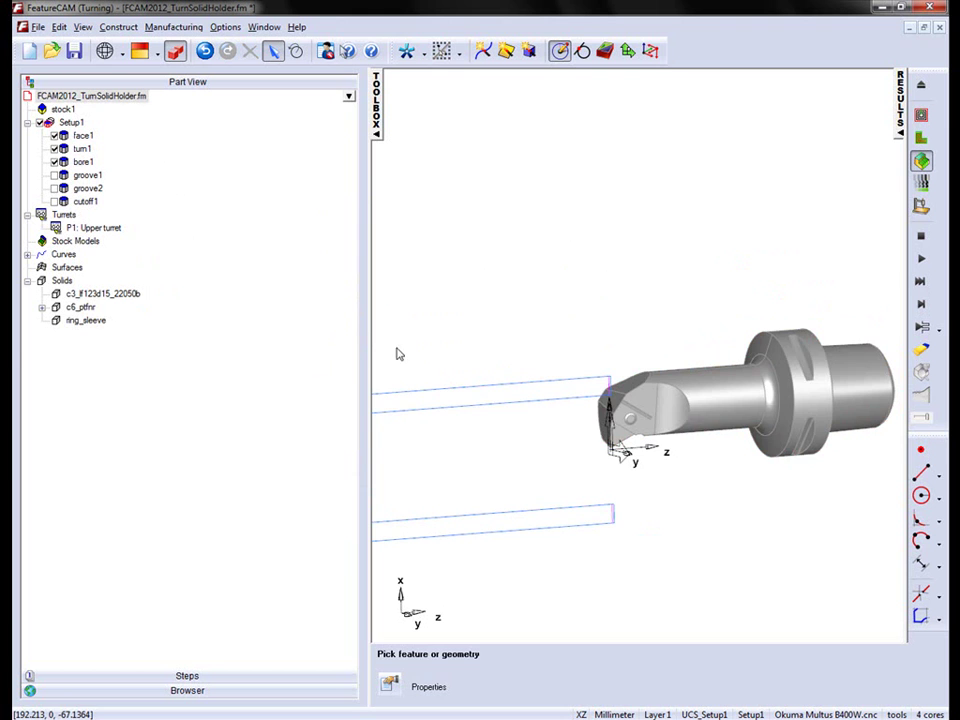
right_click(80, 307)
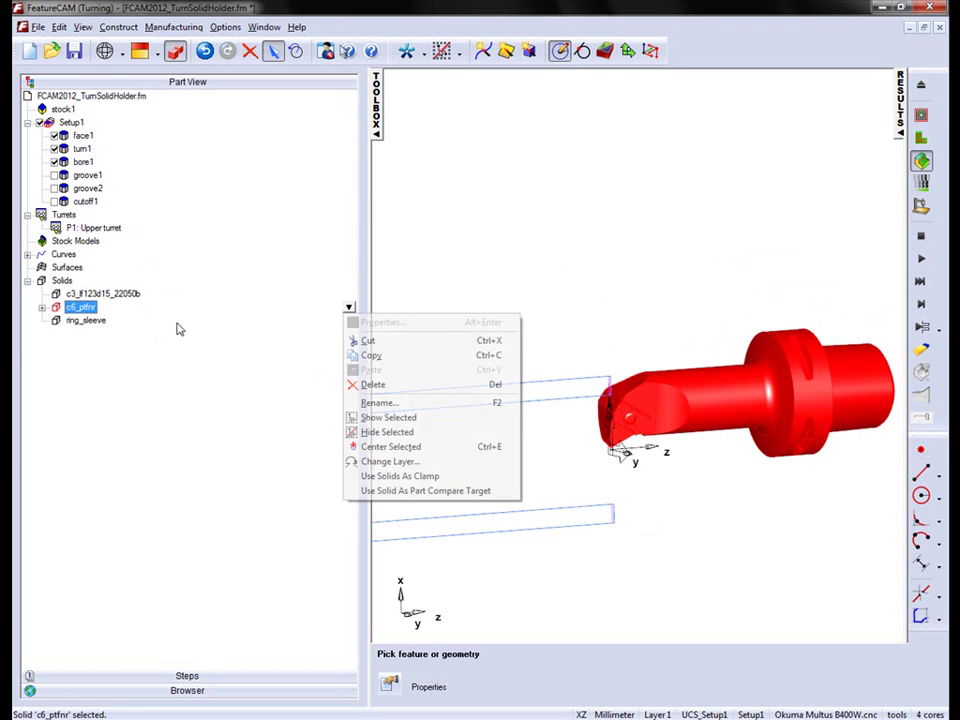
left_click(411, 432)
right_click(84, 320)
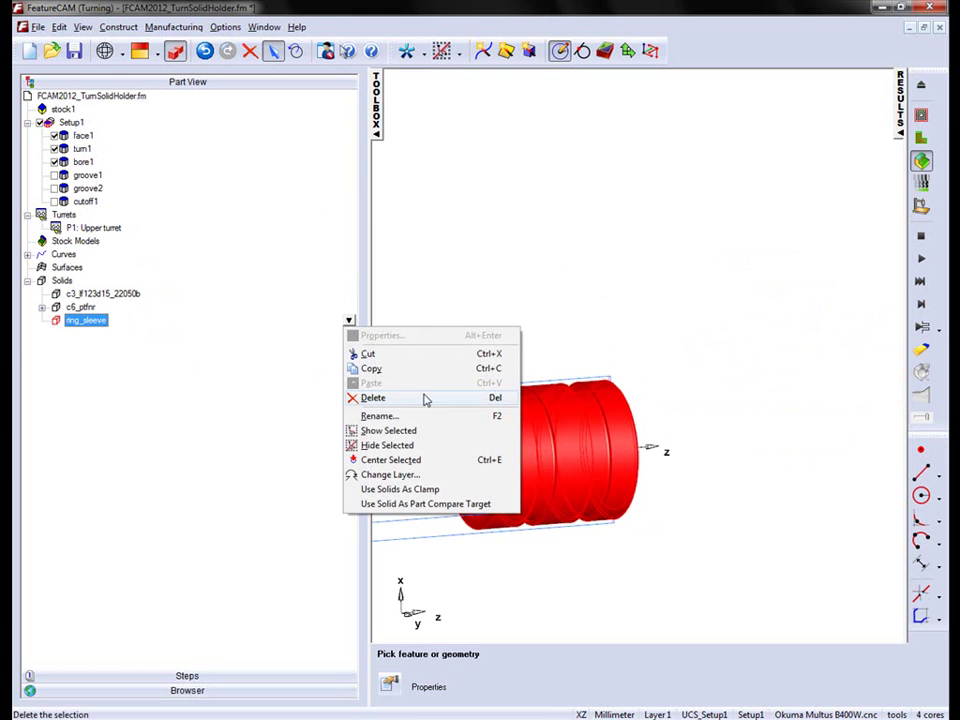
left_click(414, 433)
middle_click_drag(750, 388, 467, 316)
scroll(524, 348, "up", 2)
middle_click_drag(525, 328, 604, 261, "shift")
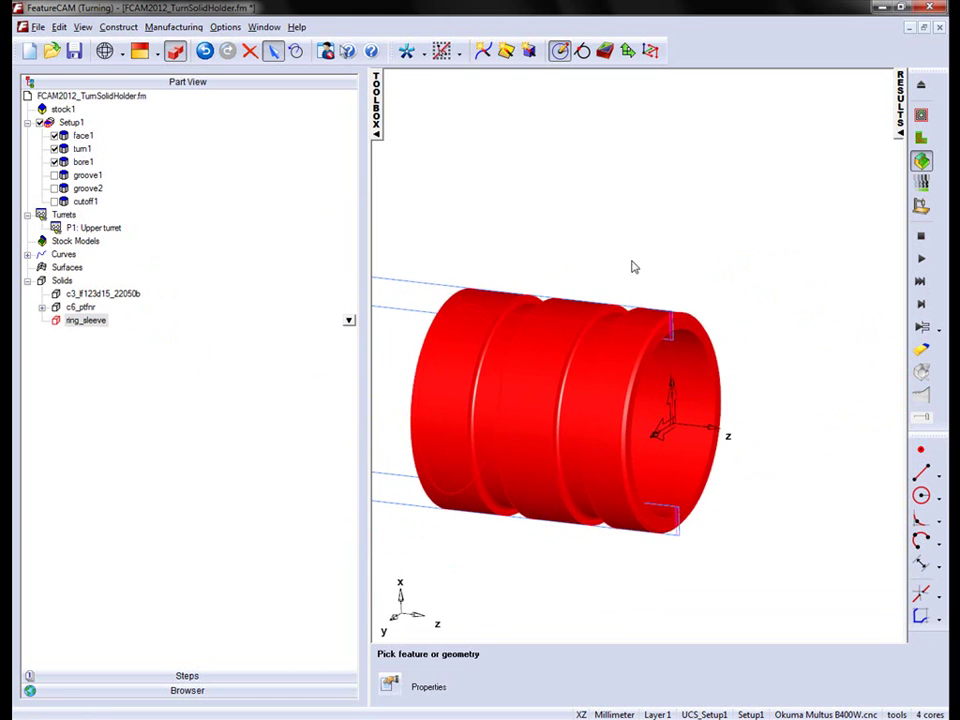
Step: Step through the centerline simulation to check the solid holder at the sleeve's face, then abort the simulation
left_click(741, 224)
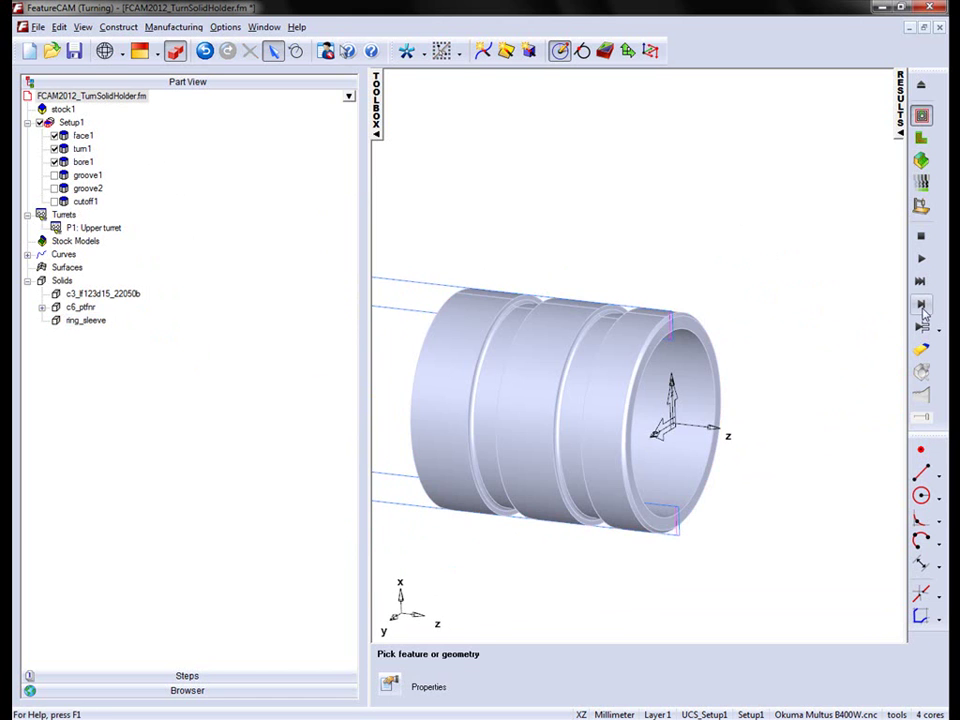
left_click(922, 305)
left_click(922, 305)
left_click(922, 305)
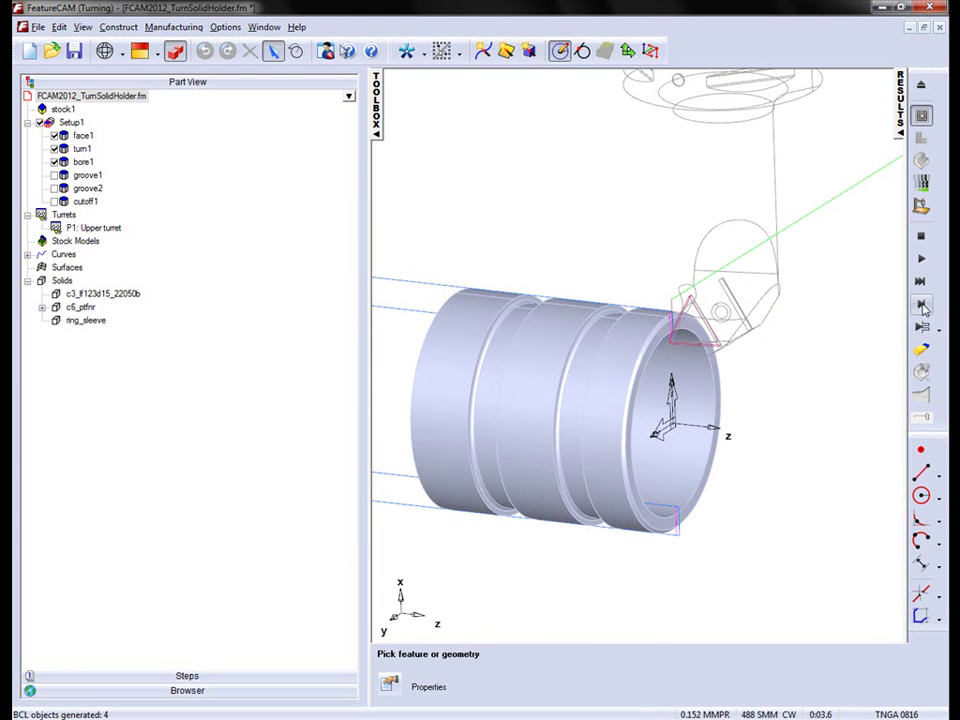
middle_click_drag(814, 152, 823, 317, "shift")
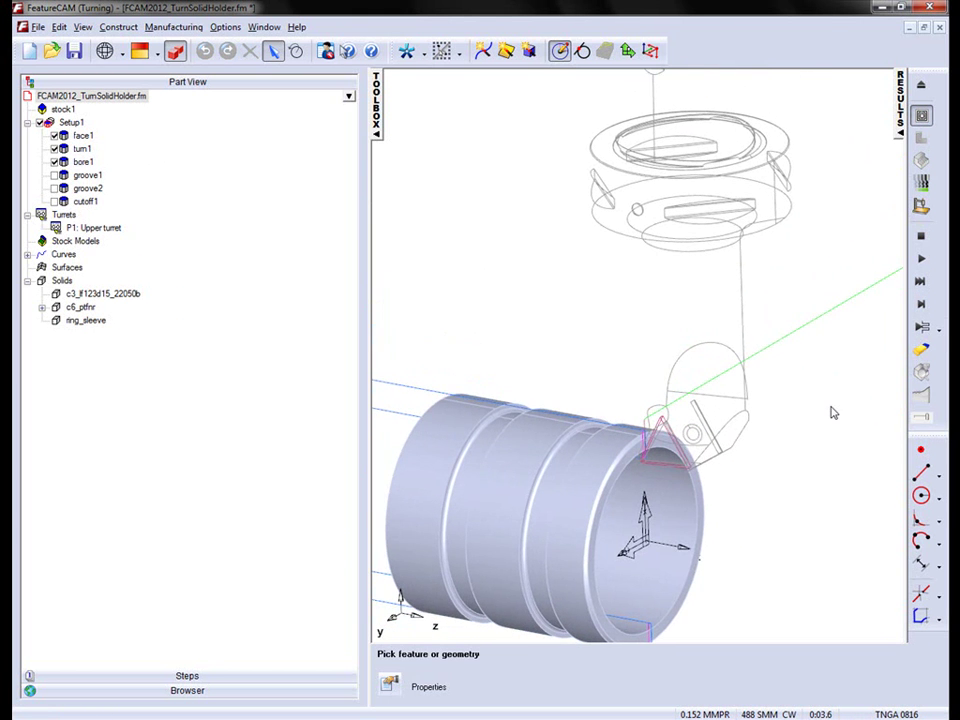
left_click(921, 236)
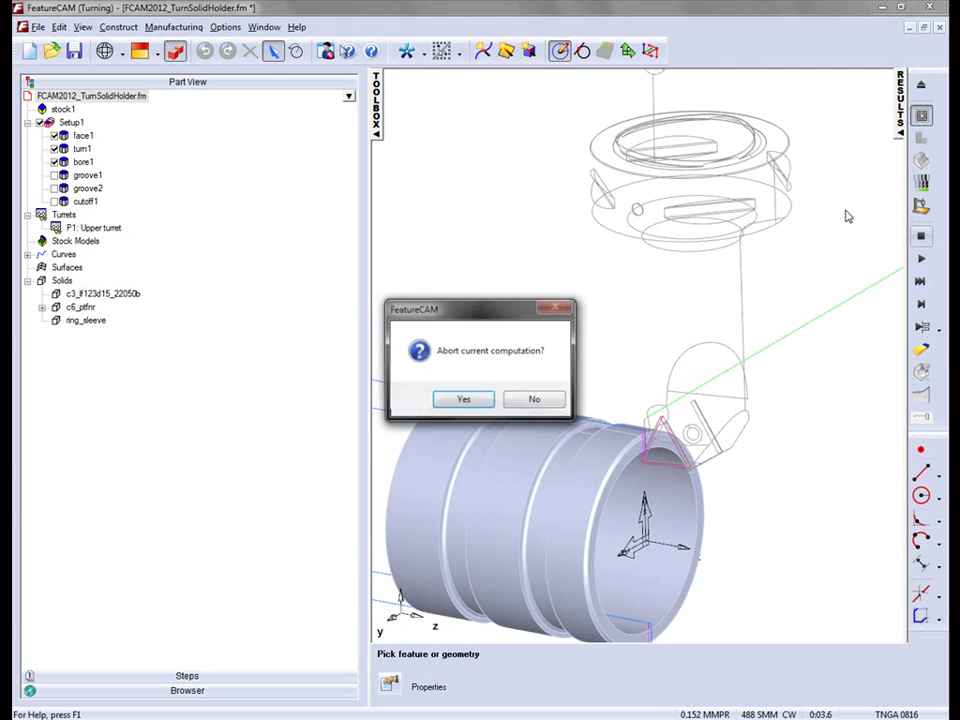
left_click(463, 399)
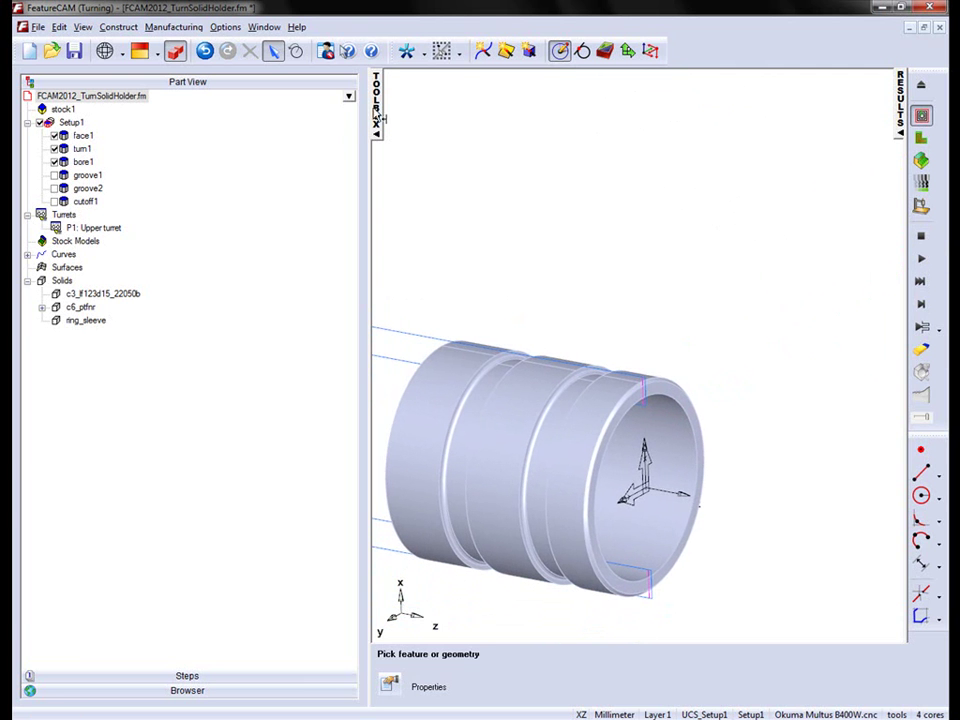
Step: Override the tool of all face1, turn1 and bore1 operations with TNGA 0816 in the operation list
left_click(899, 108)
left_click(379, 106)
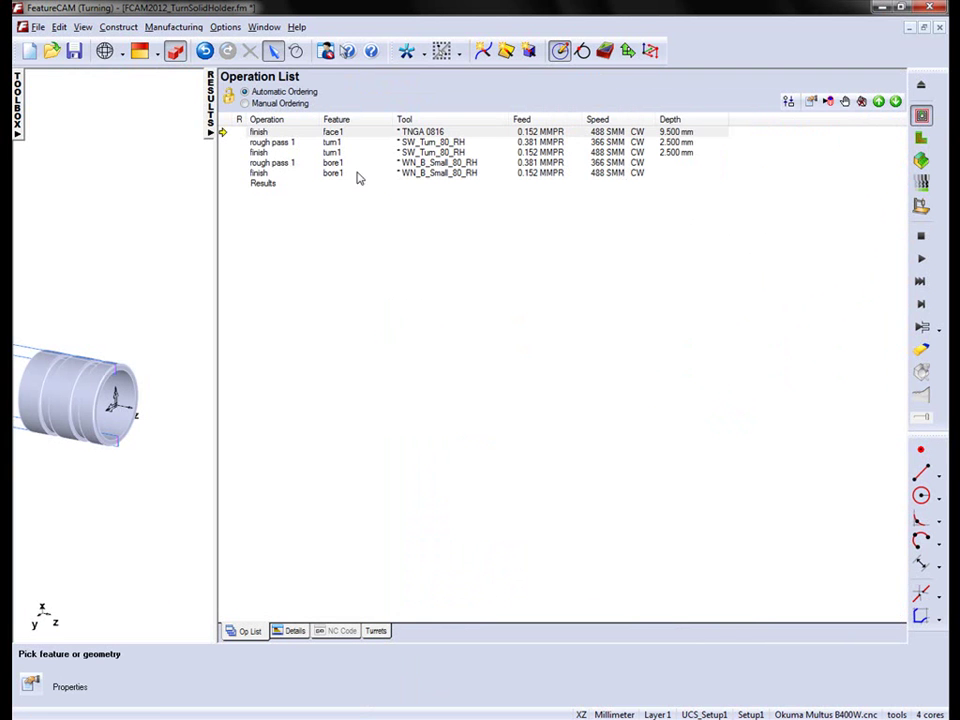
left_click(352, 133)
left_click(386, 175, "shift")
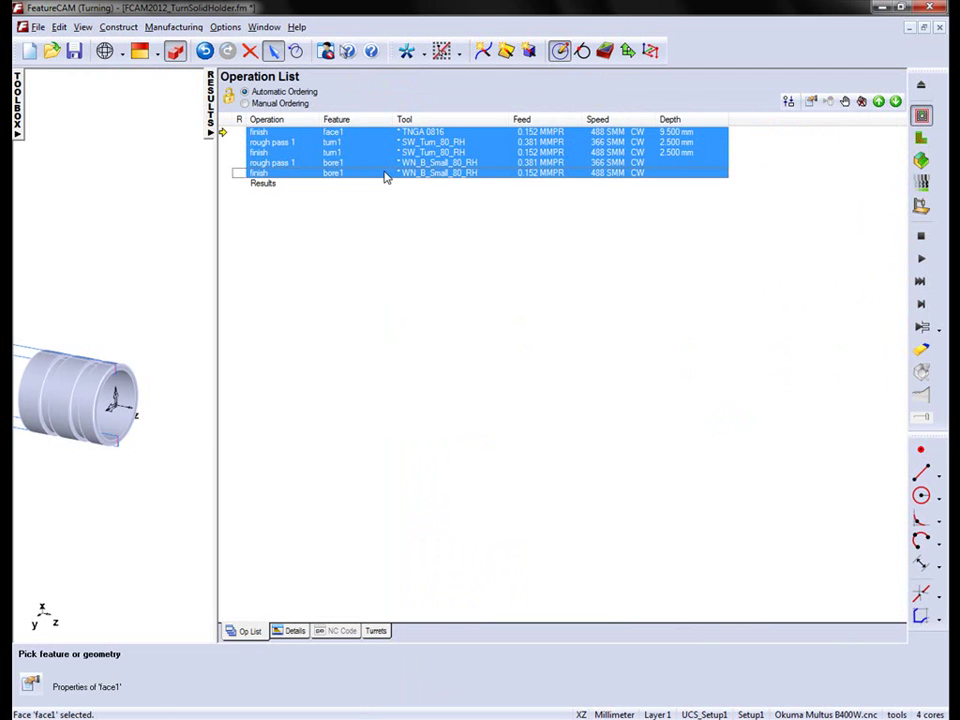
right_click(386, 177)
left_click(476, 290)
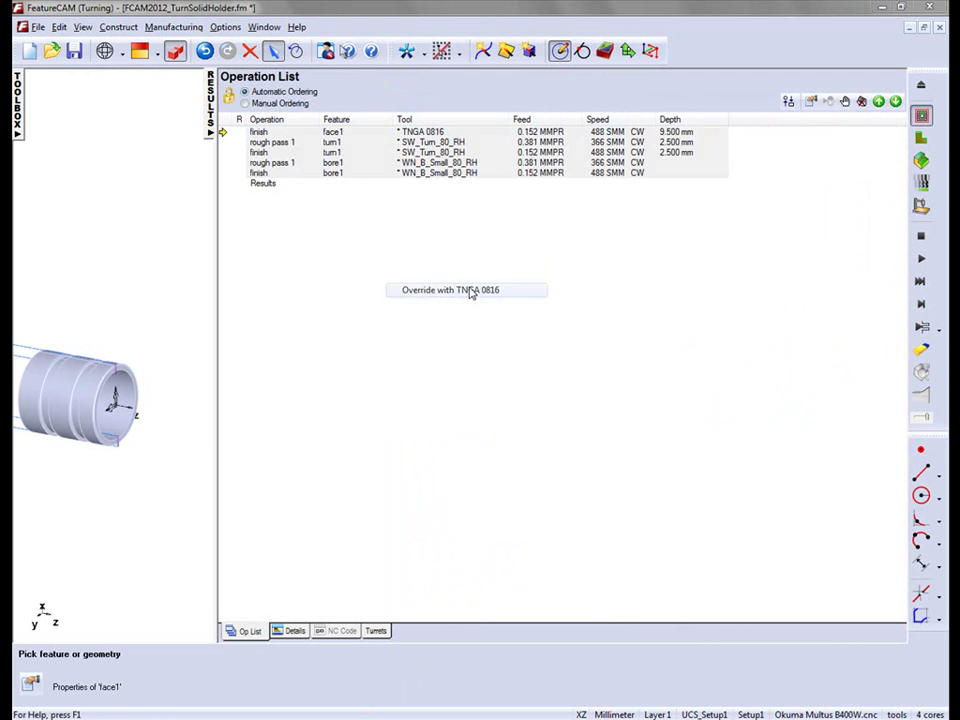
left_click(546, 411)
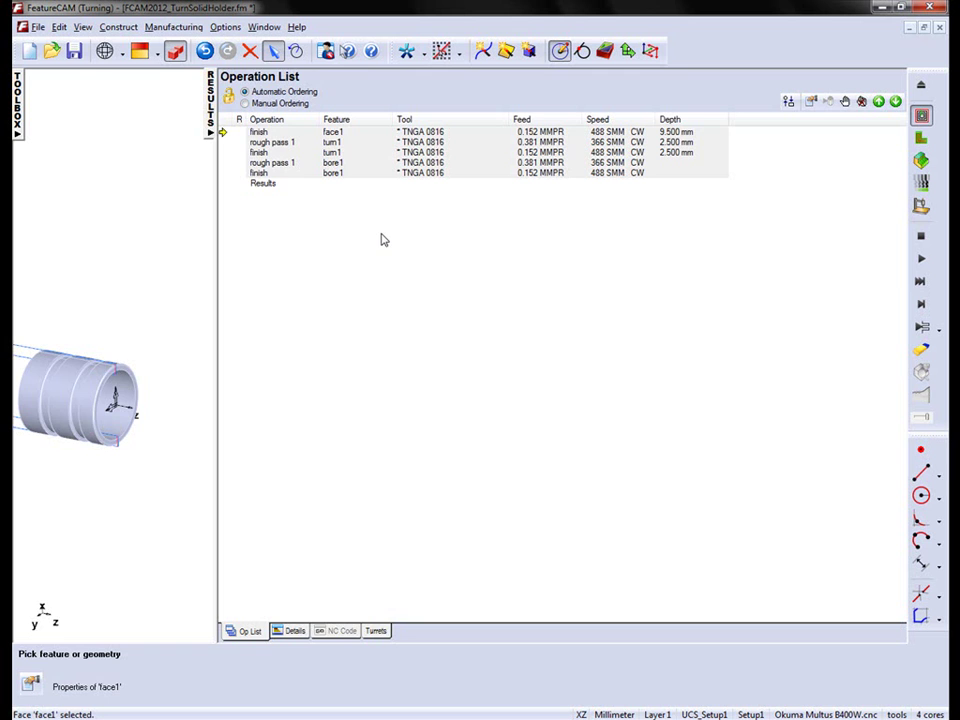
left_click(211, 108)
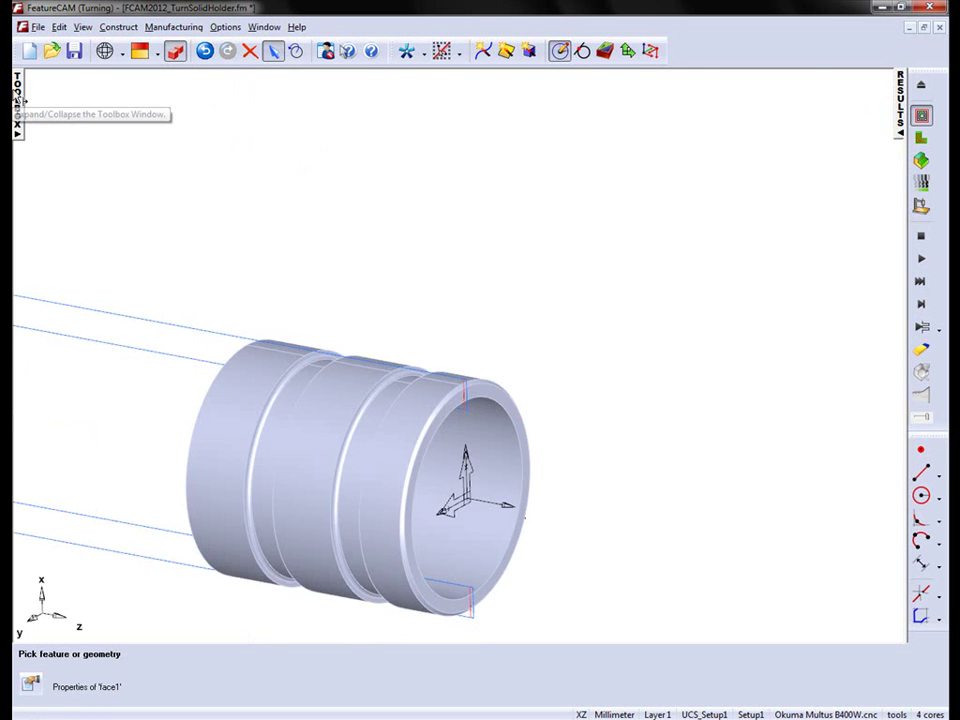
left_click(17, 100)
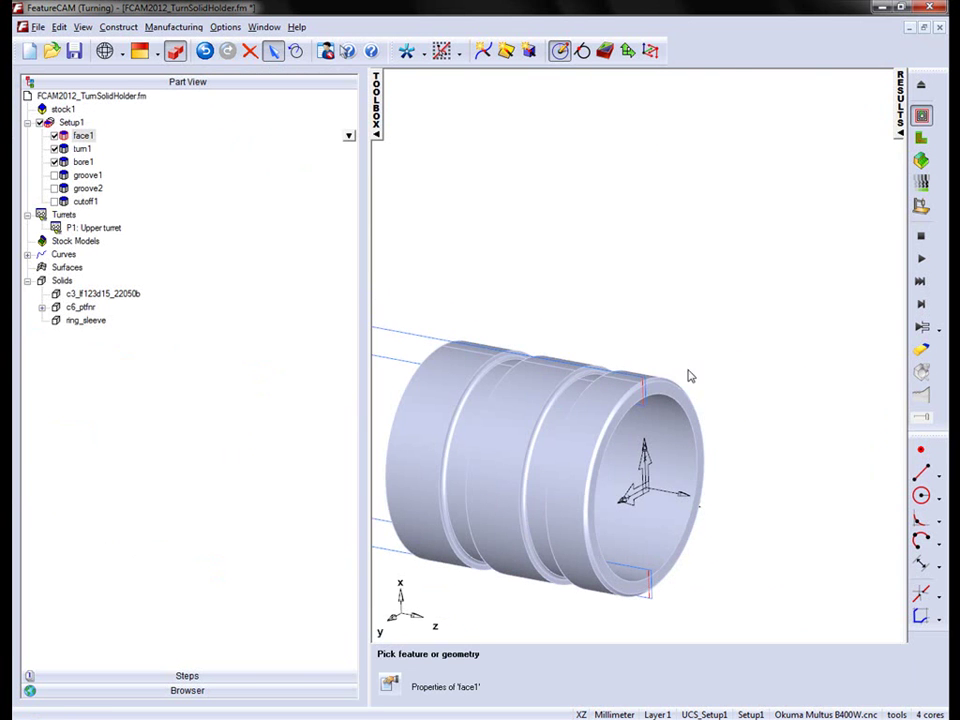
Step: Set the B-axis orientation of TNGA 0816 in turn1's rough operation to ID Boring Bar, WS, and apply it
middle_click_drag(732, 400, 748, 349)
scroll(724, 362, "down", 2)
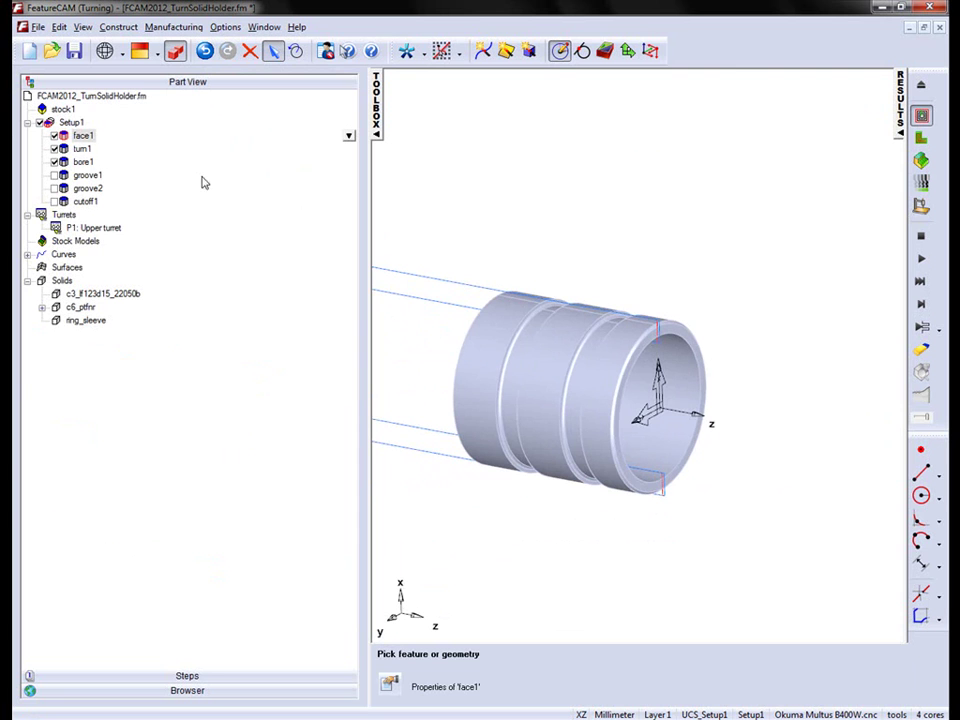
left_click(82, 148)
right_click(345, 157)
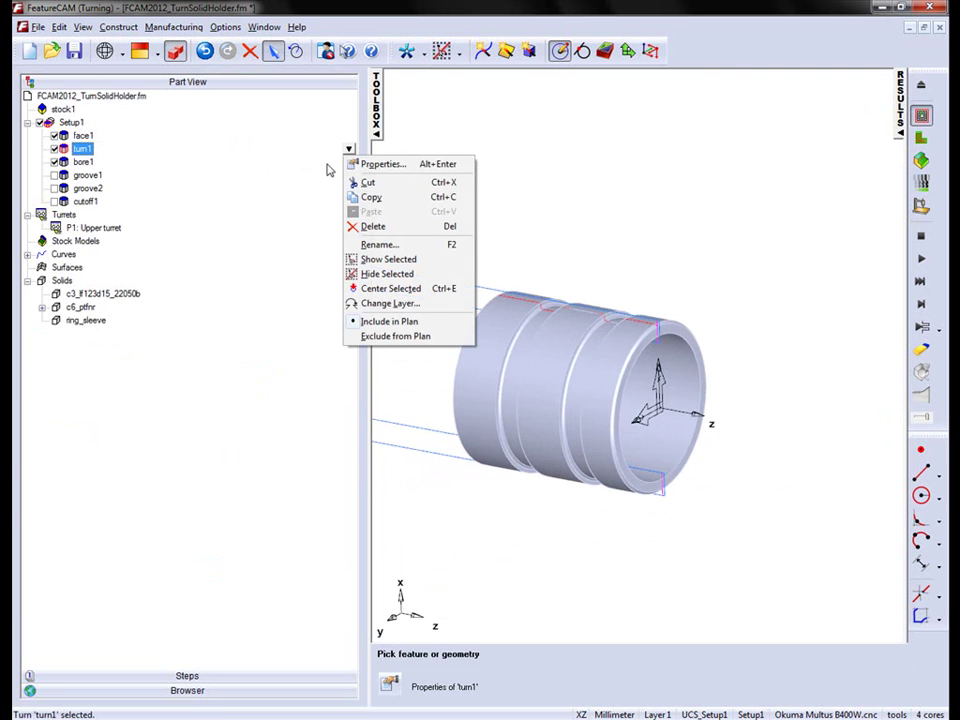
left_click(383, 164)
left_click(192, 215)
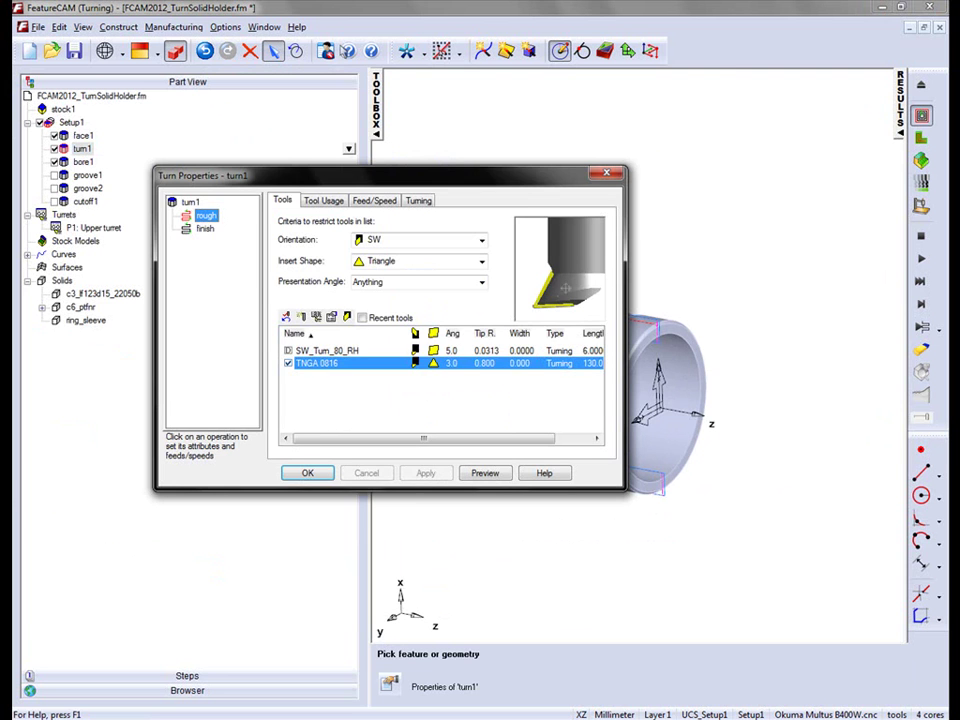
left_click_drag(520, 178, 405, 74)
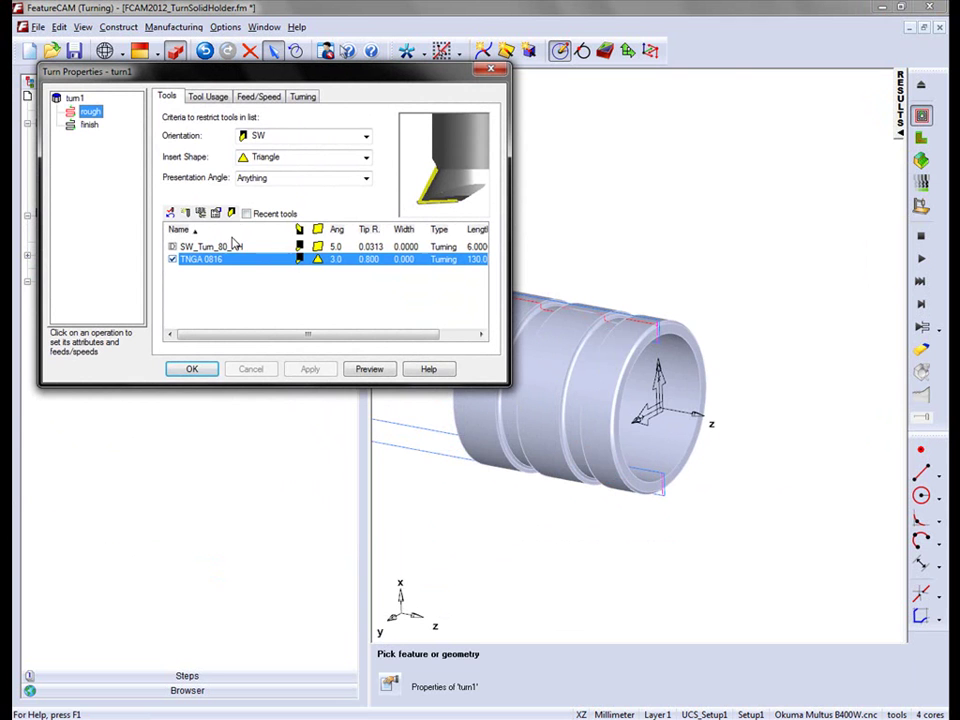
left_click(231, 214)
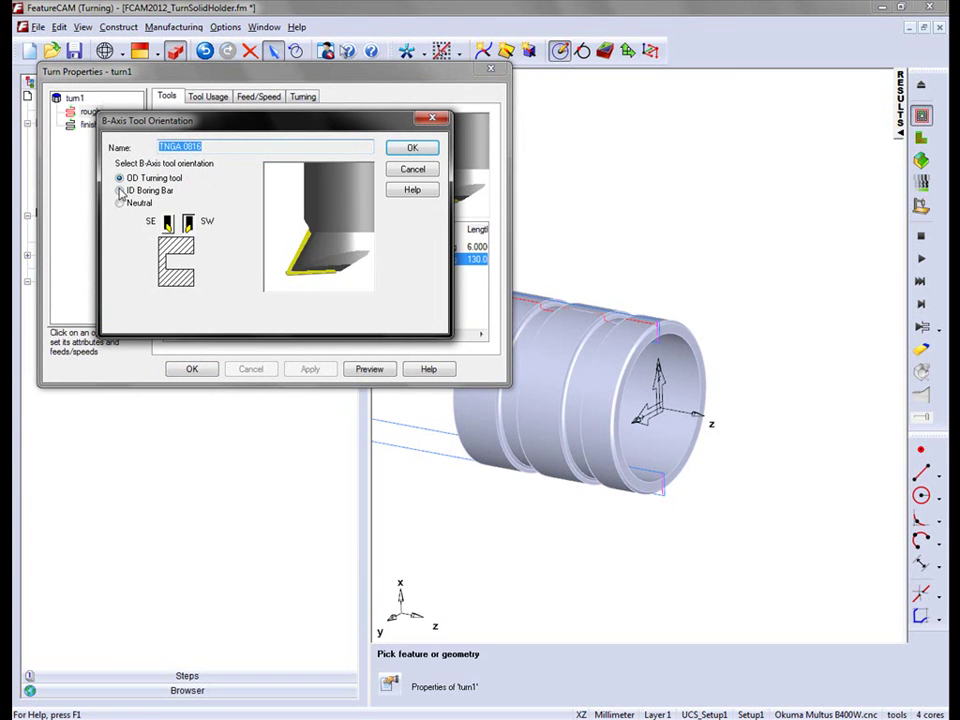
left_click(120, 191)
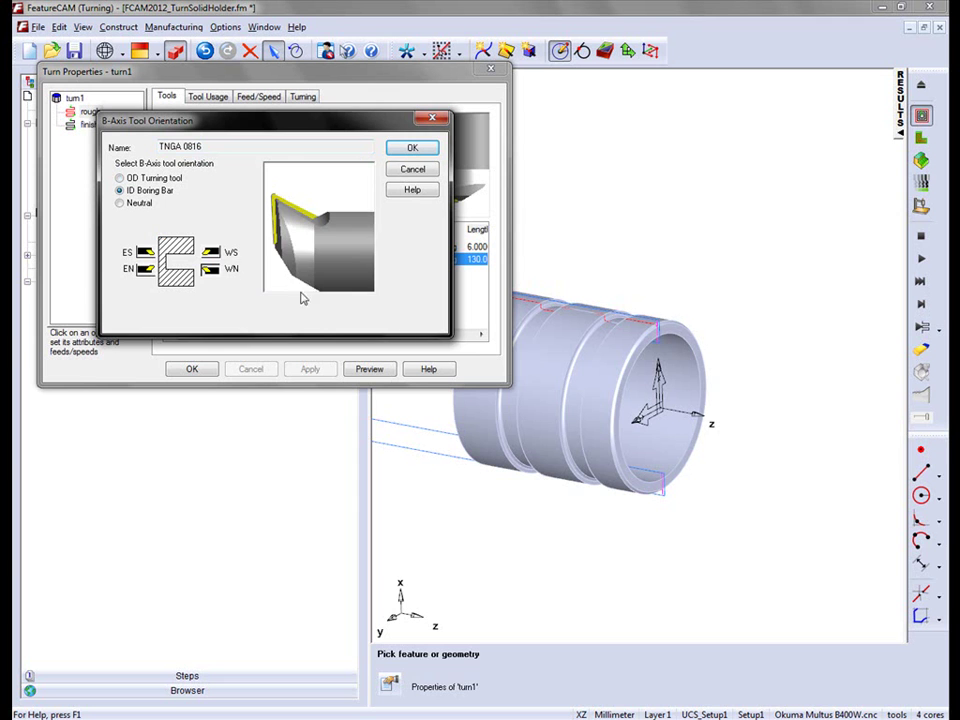
left_click(417, 149)
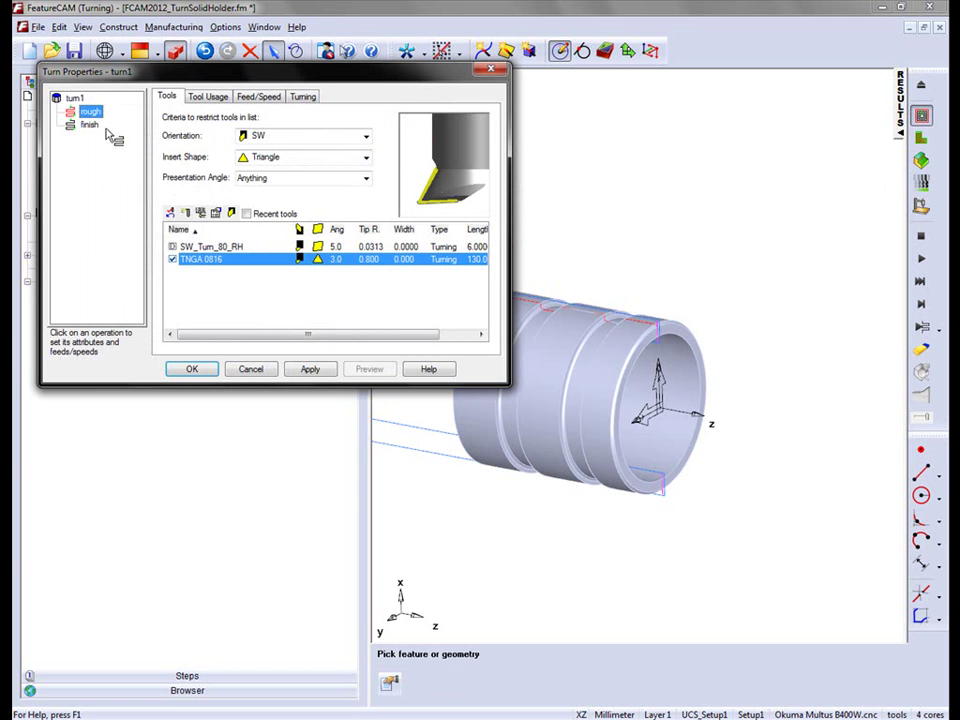
left_click(308, 369)
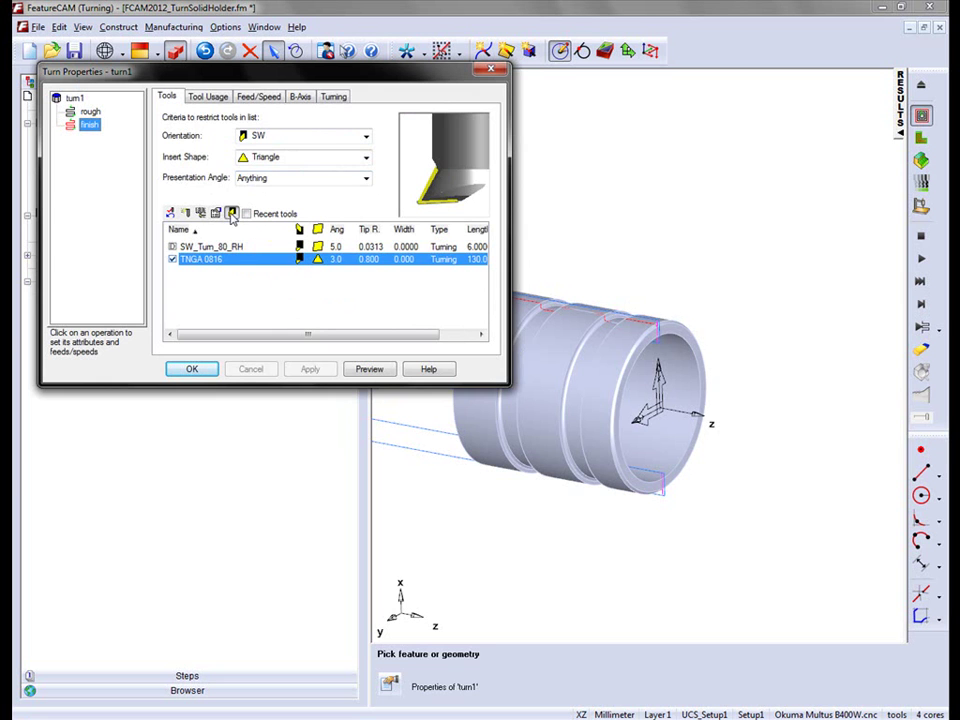
Step: Set TNGA 0816's B-axis orientation to ID Boring Bar for turn1's finish operation and accept the turn1 properties
left_click(231, 213)
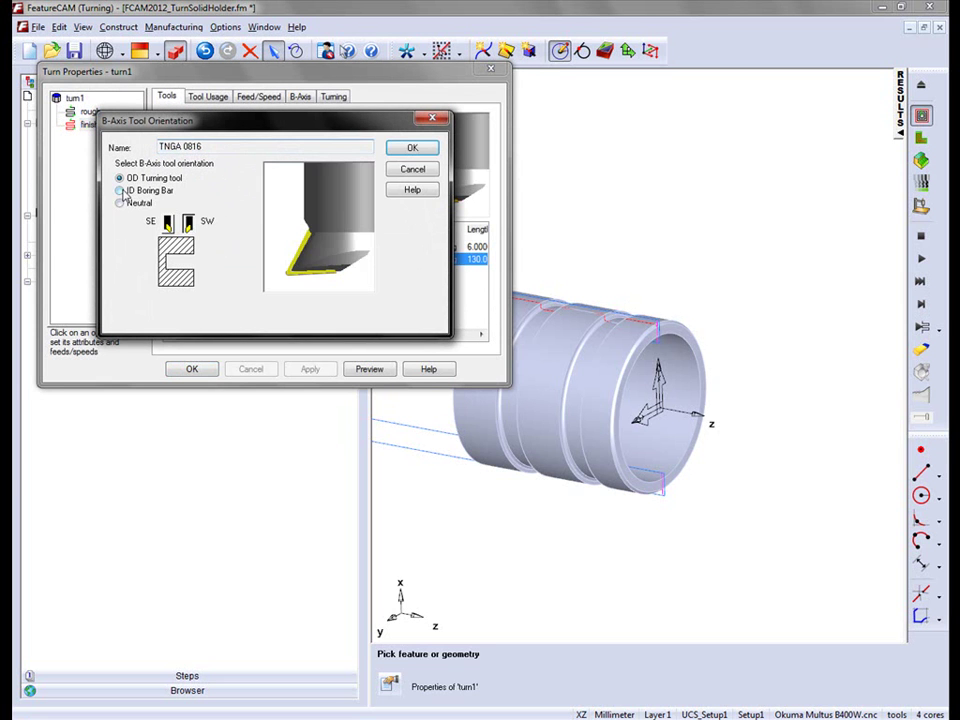
left_click(120, 190)
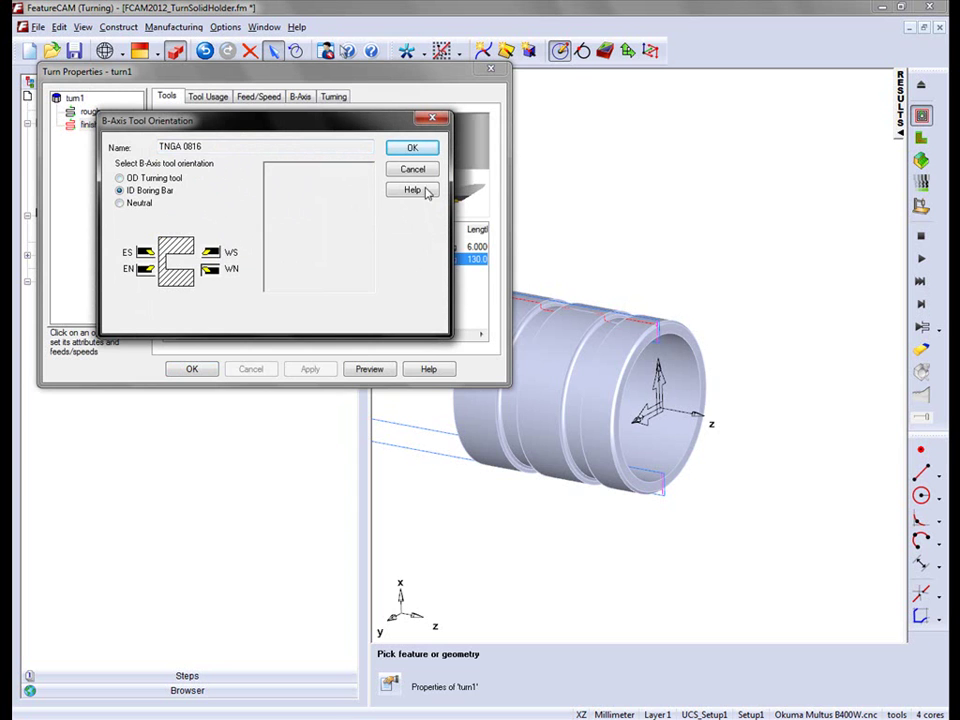
left_click(412, 149)
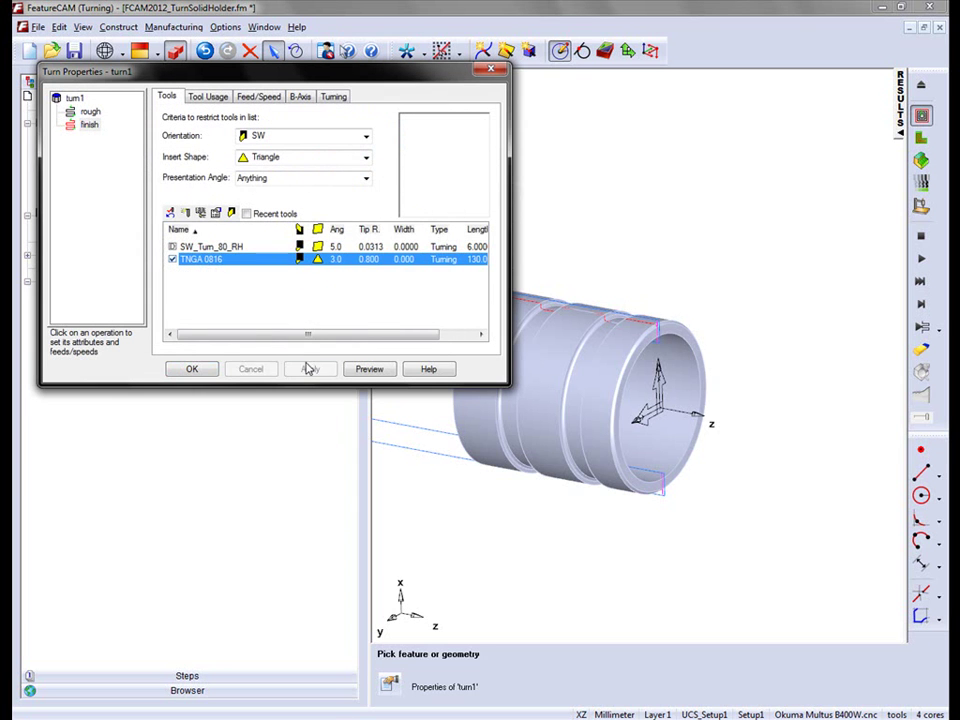
left_click(309, 369)
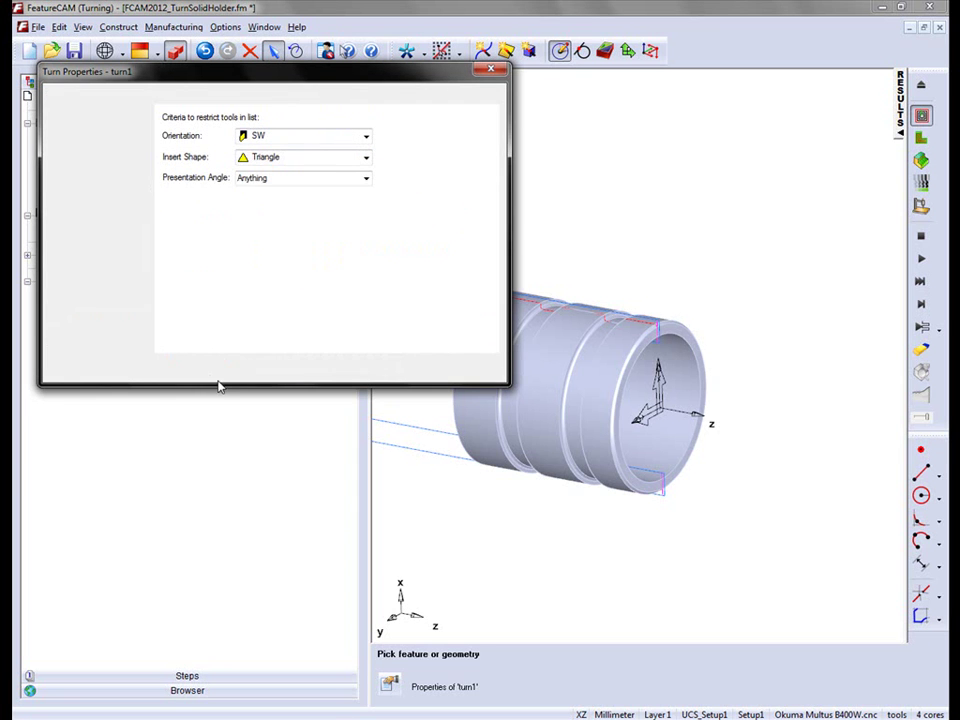
left_click(200, 370)
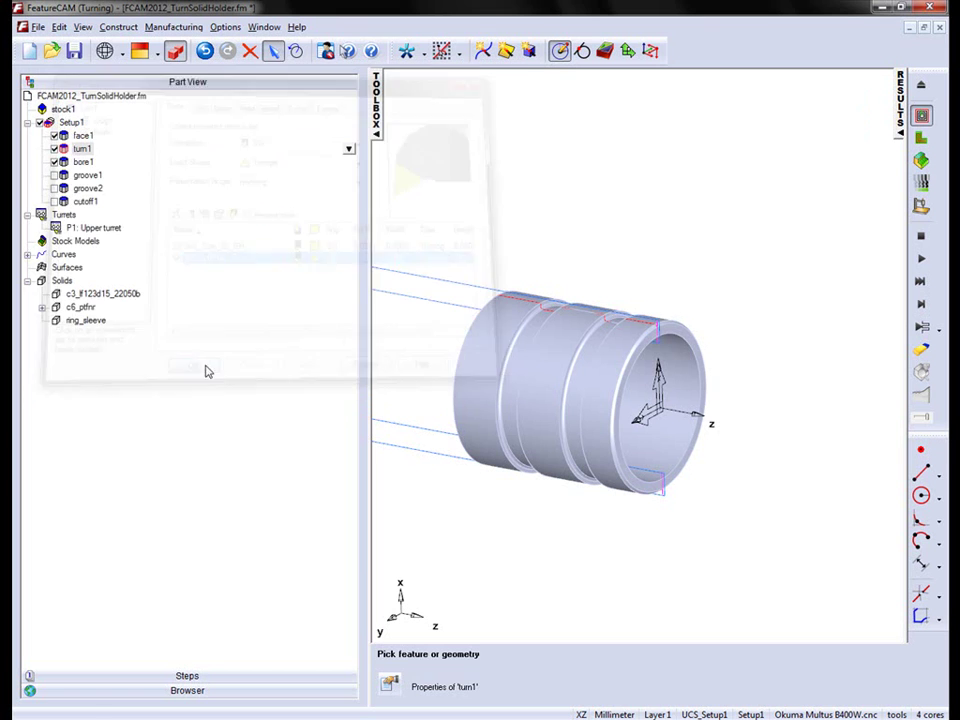
Step: Set the B-axis orientation of TNGA 0816 in bore1's rough operation to ID Boring Bar, WN, and apply it
right_click(82, 163)
left_click(400, 179)
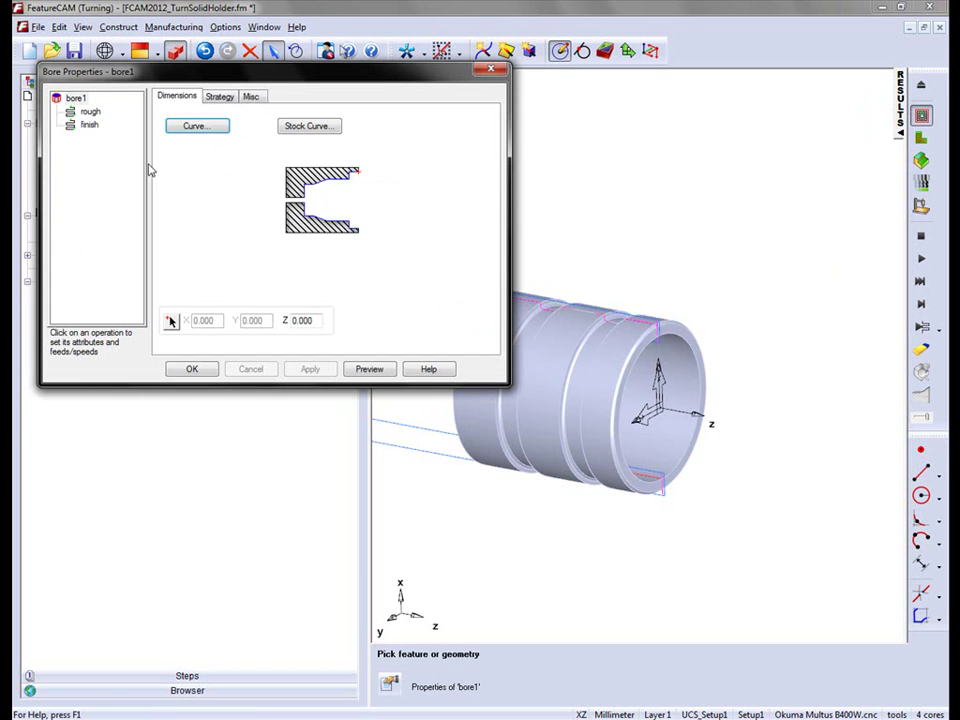
left_click(90, 111)
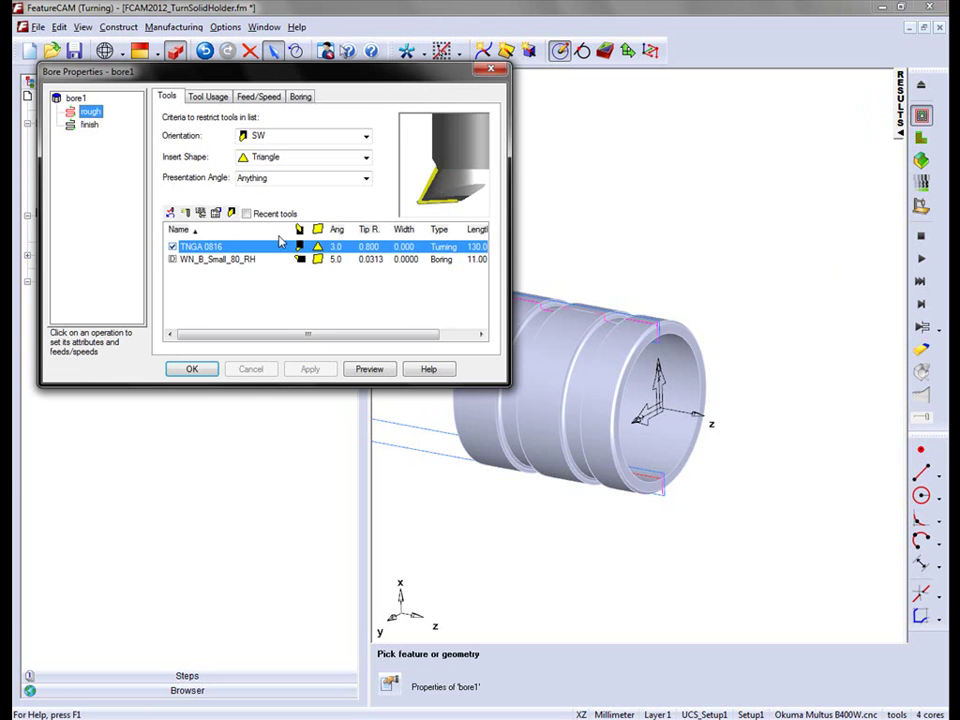
left_click(232, 214)
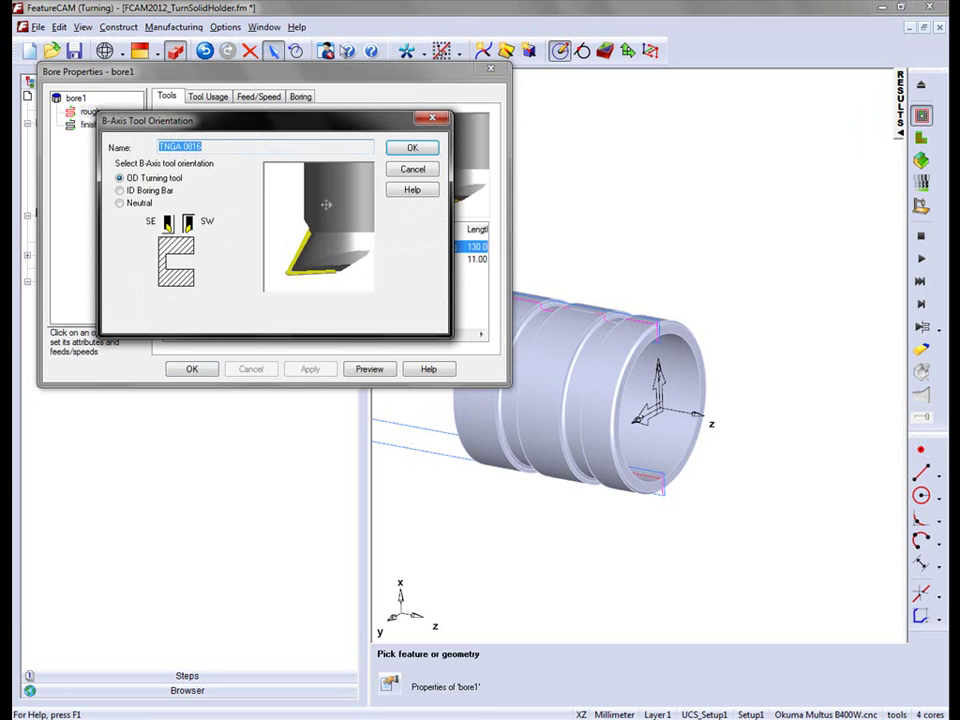
left_click(134, 191)
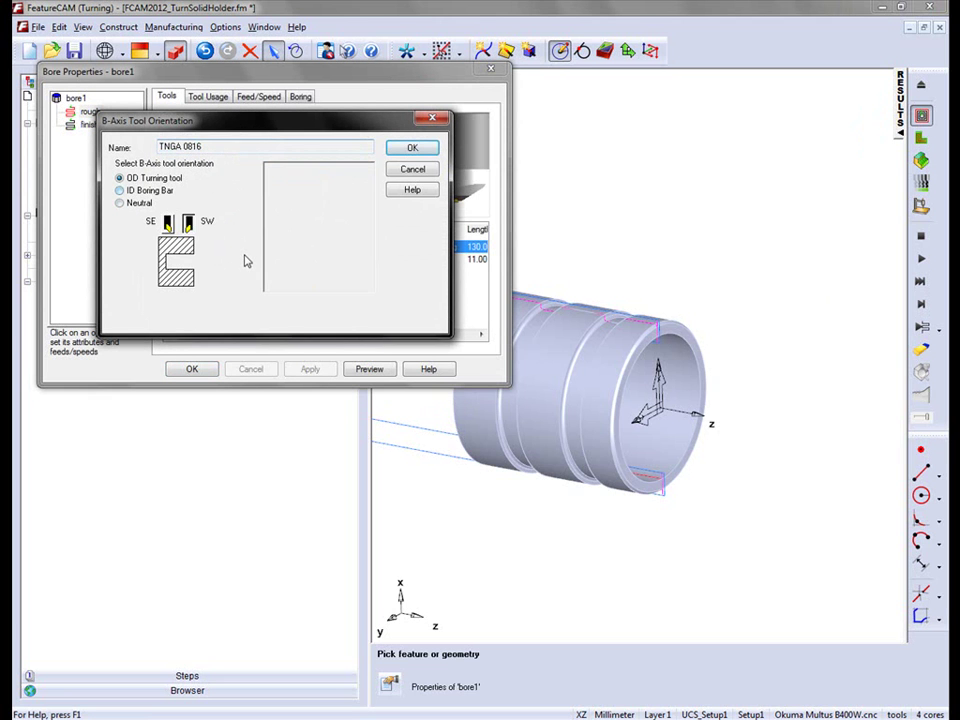
key("Down")
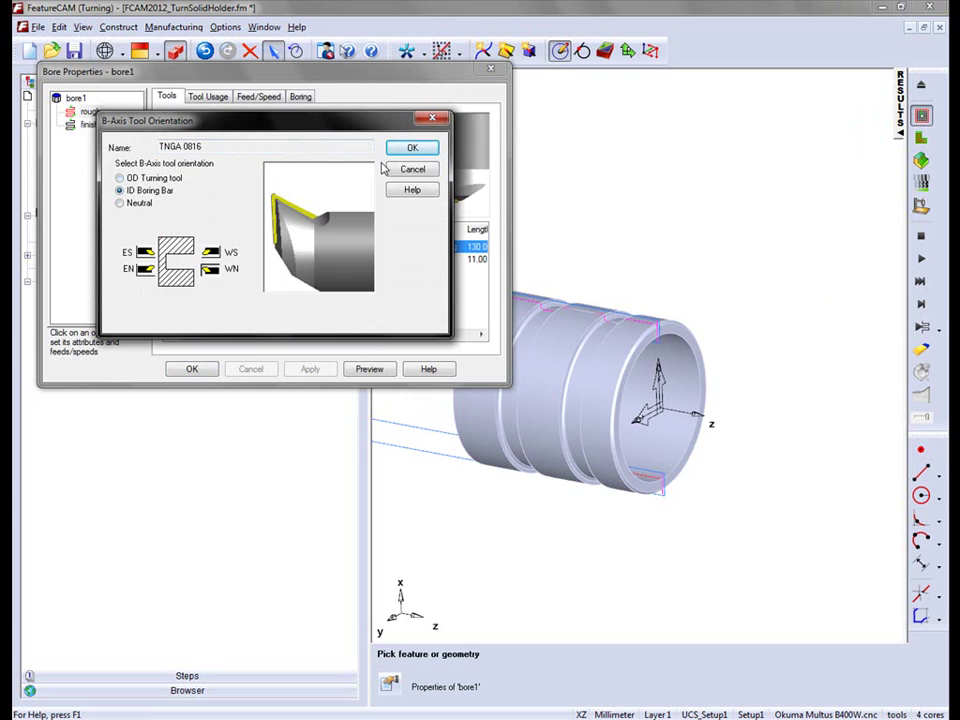
left_click(412, 148)
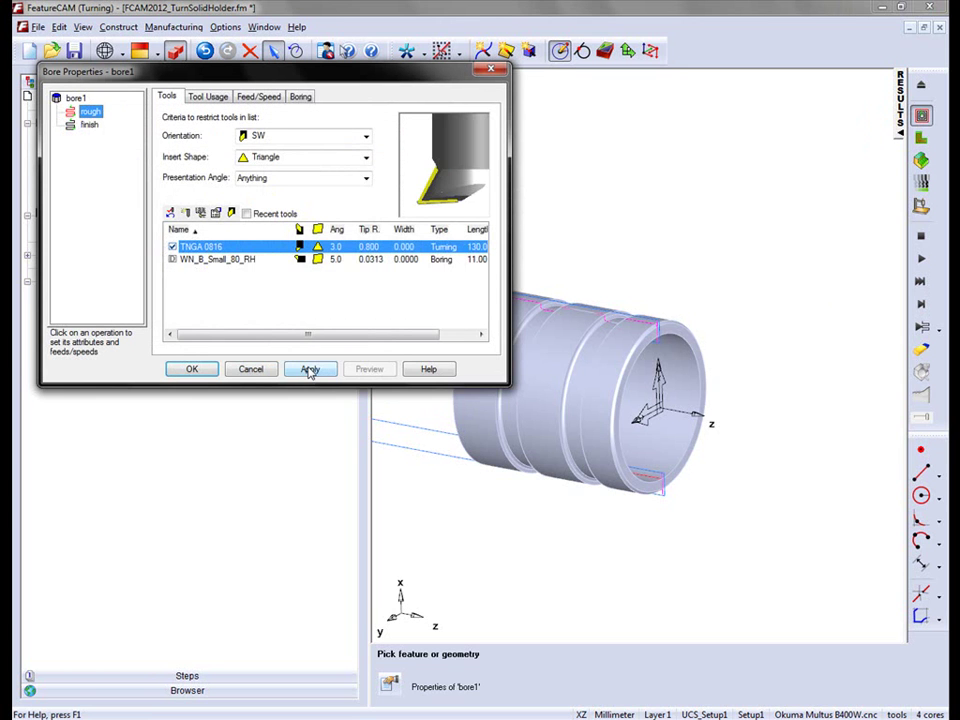
left_click(310, 369)
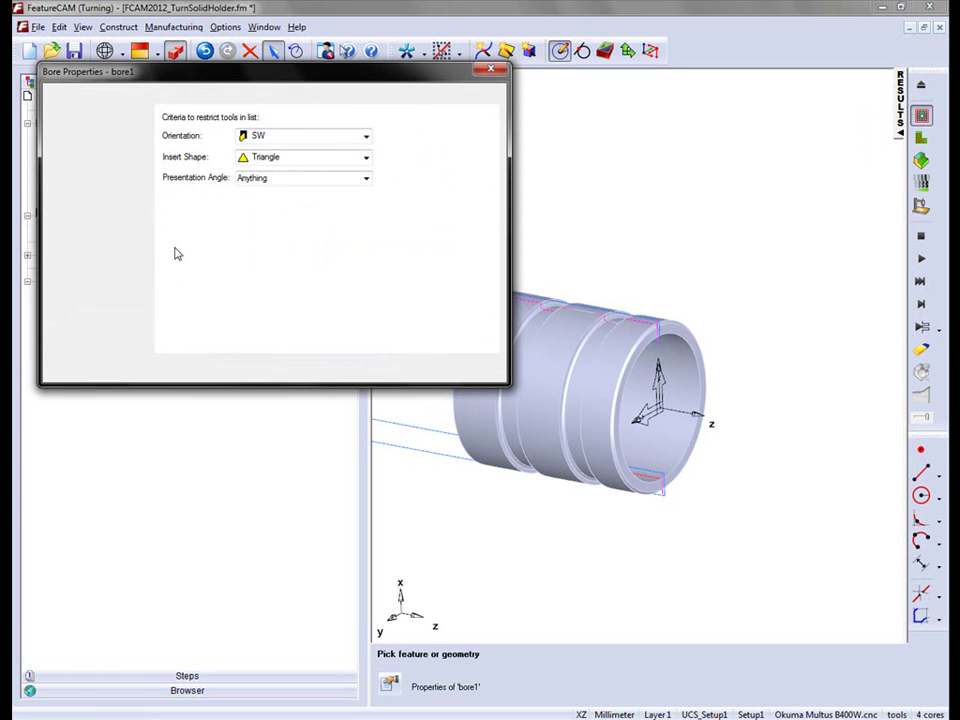
Step: Set TNGA 0816's B-axis orientation to ID Boring Bar for bore1's finish operation and apply it
left_click(88, 127)
left_click(297, 248)
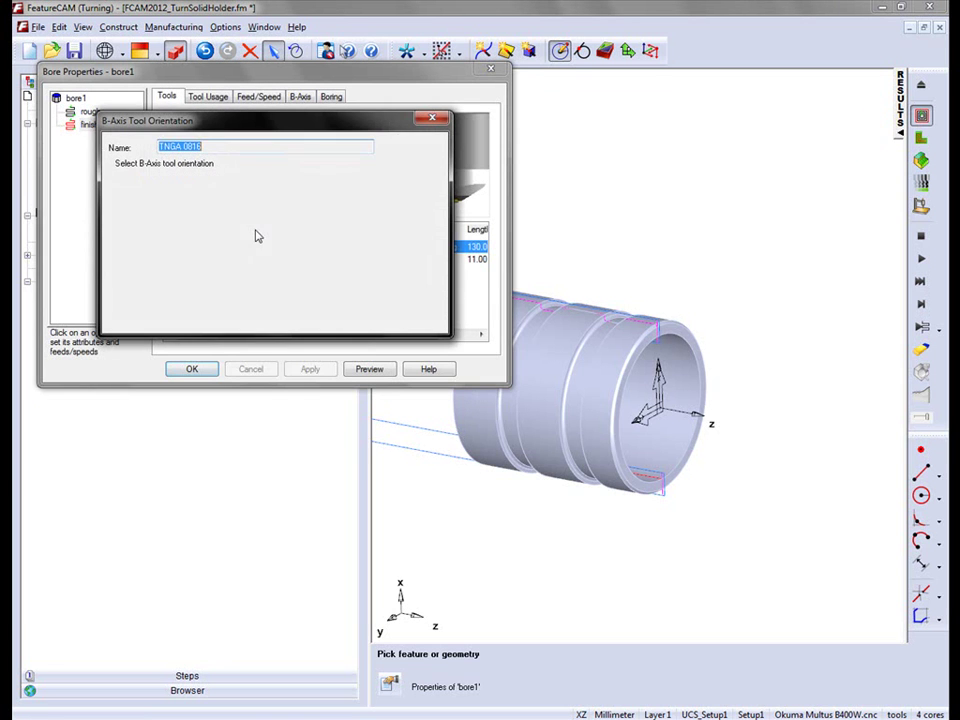
left_click(124, 191)
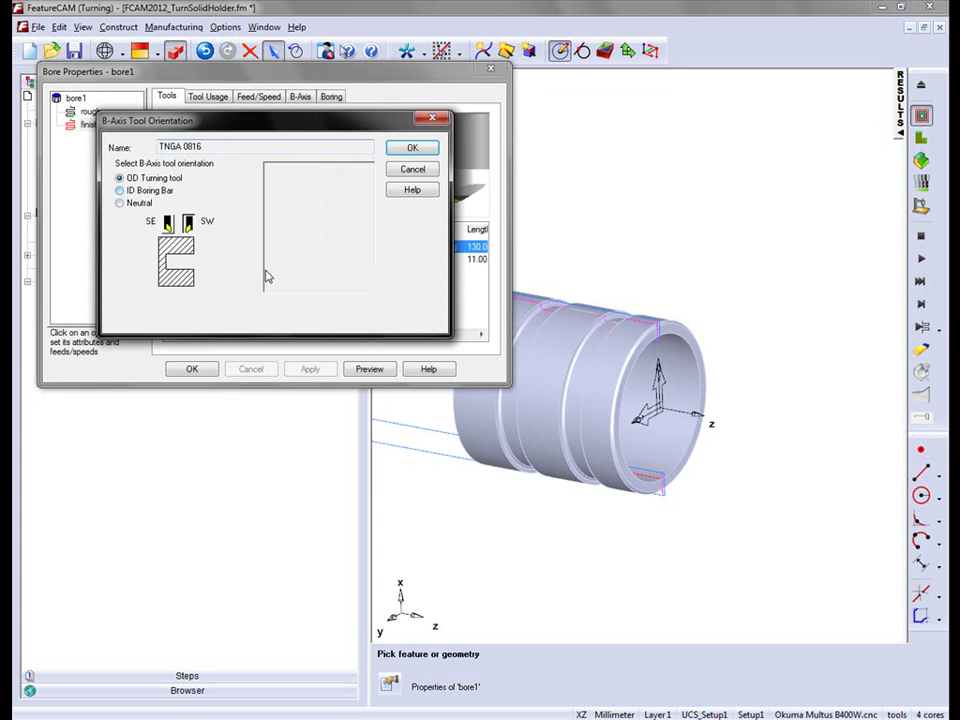
left_click(412, 149)
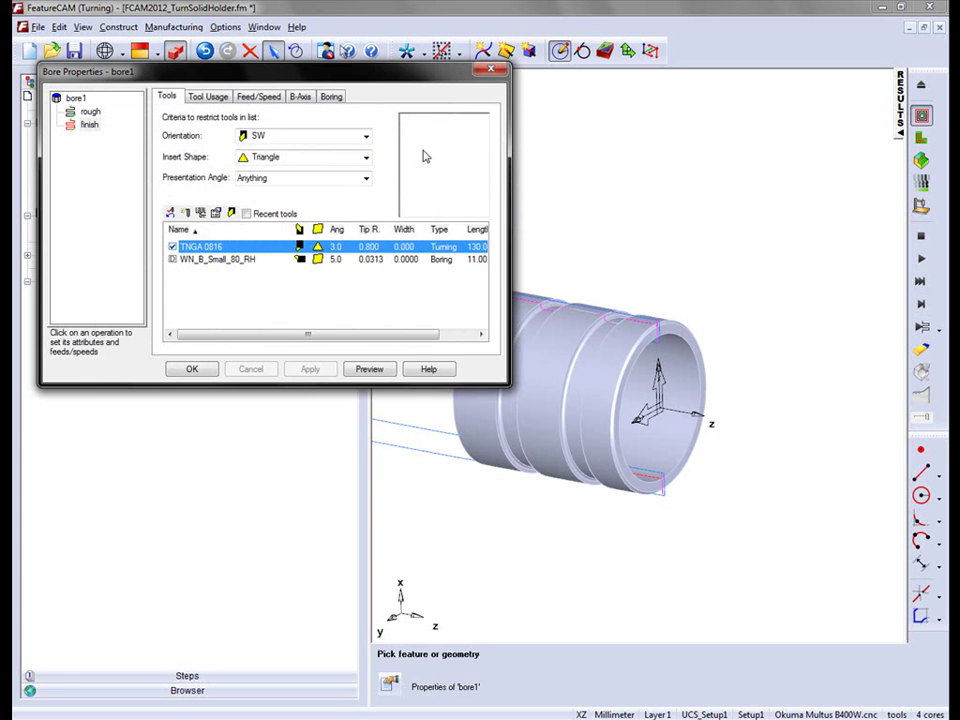
left_click(310, 369)
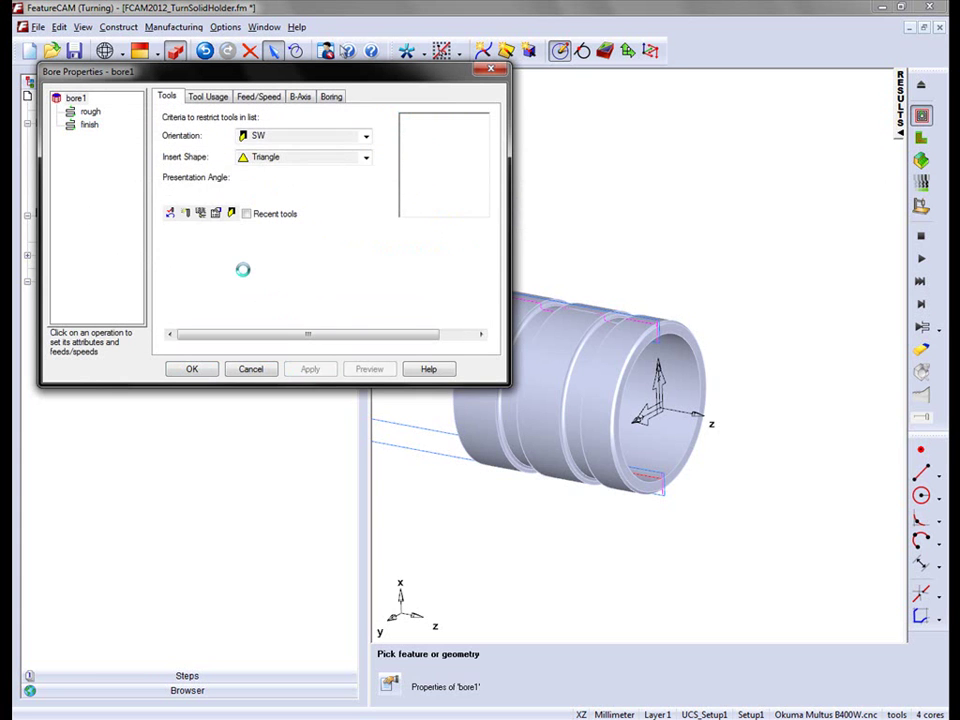
Step: Accept the bore1 properties and enable groove1, groove2 and cutoff1 for machining in Setup1
left_click(189, 368)
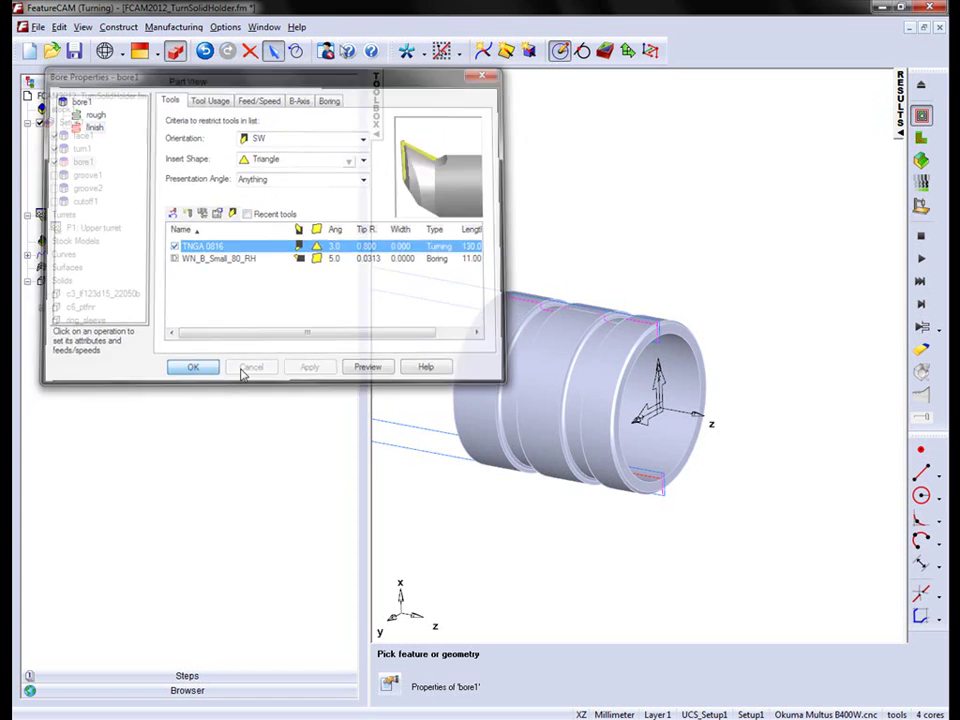
mouse_move(556, 258)
middle_mouse_down()
mouse_move(540, 260)
mouse_move(548, 266)
middle_mouse_up()
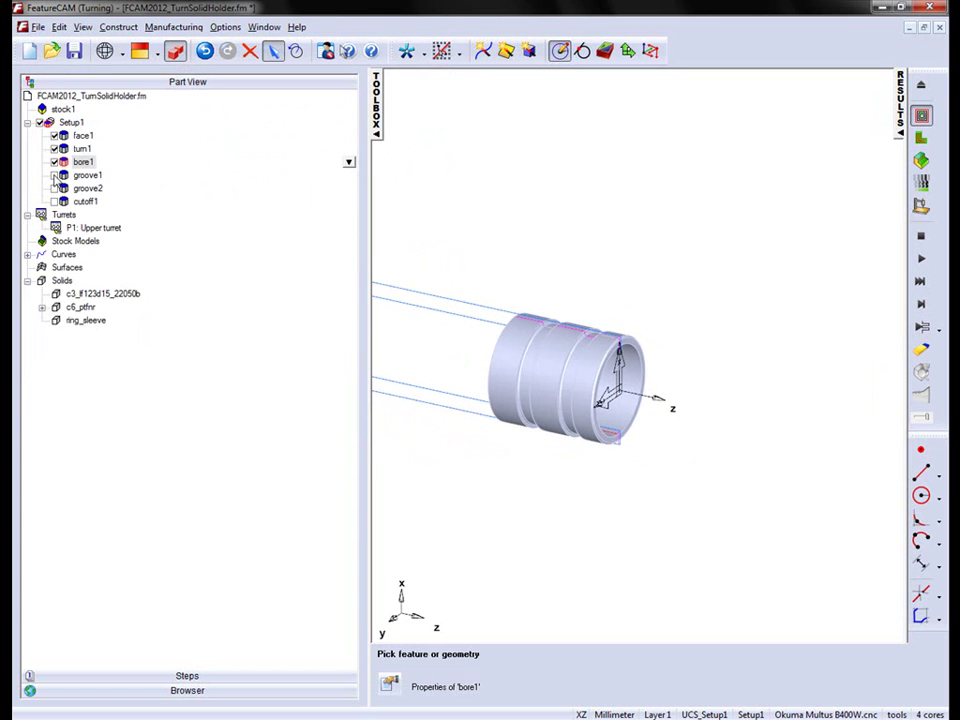
left_click(55, 175)
left_click(55, 188)
left_click(55, 201)
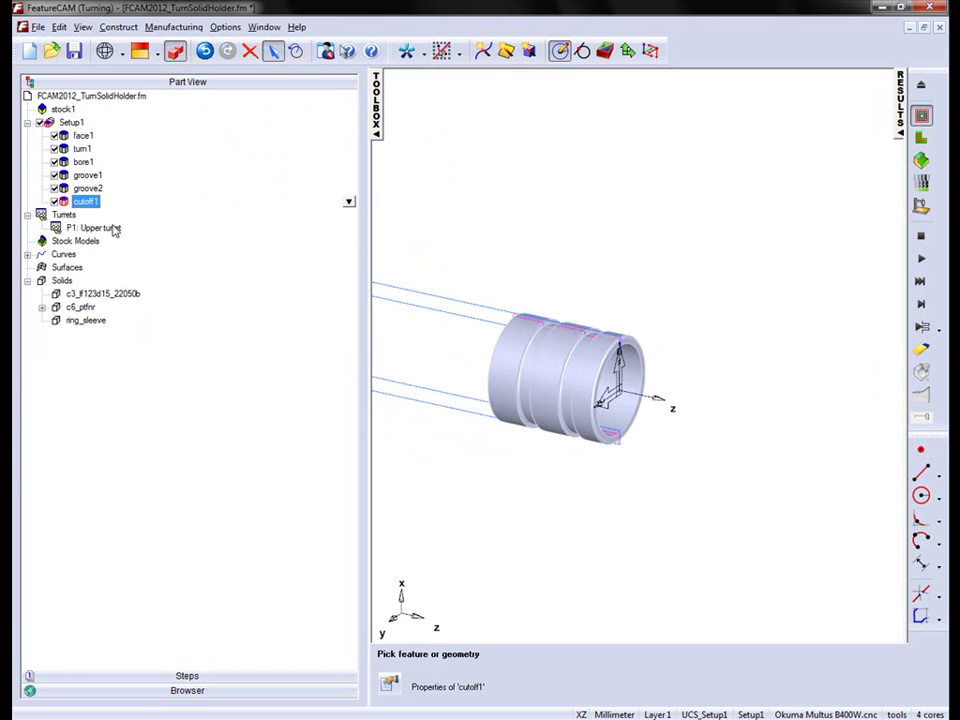
Step: Clear the feature selection and collapse the part tree to give the ring sleeve model the full graphics area
left_click(89, 296)
scroll(630, 360, "up", 3)
middle_click_drag(660, 474, 765, 365)
left_click(538, 211)
left_click(375, 133)
middle_click_drag(660, 362, 685, 362)
middle_click_drag(568, 326, 627, 301, "shift")
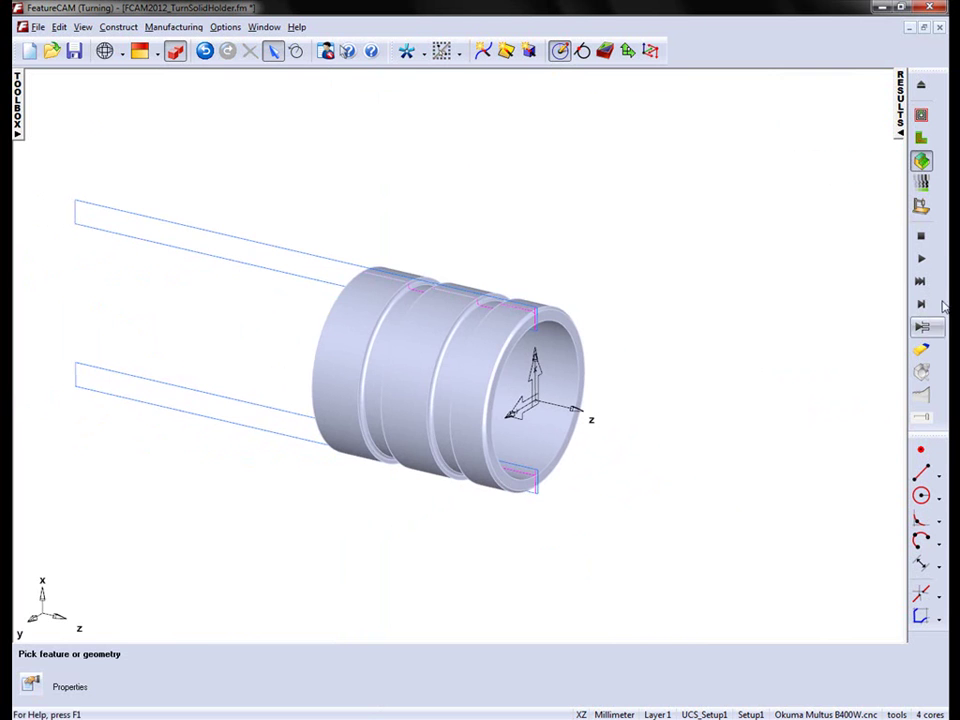
Step: Single-step the 3D simulation through the face1 cut, checking the TNGA 0816 insert and holder against the stock's end face
left_click(920, 306)
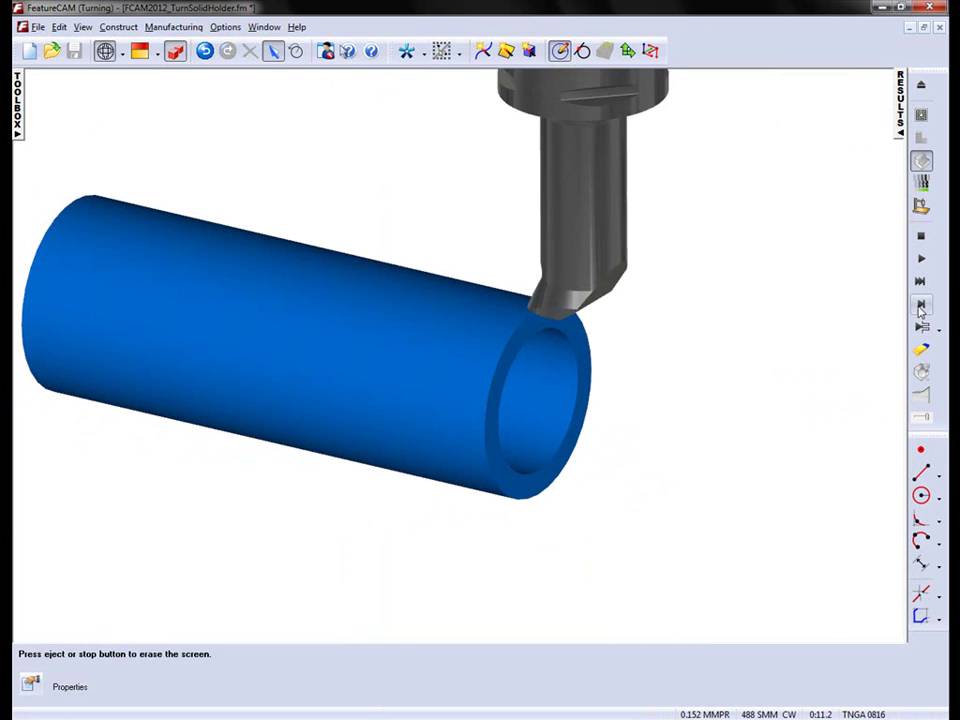
middle_click_drag(582, 401, 904, 316)
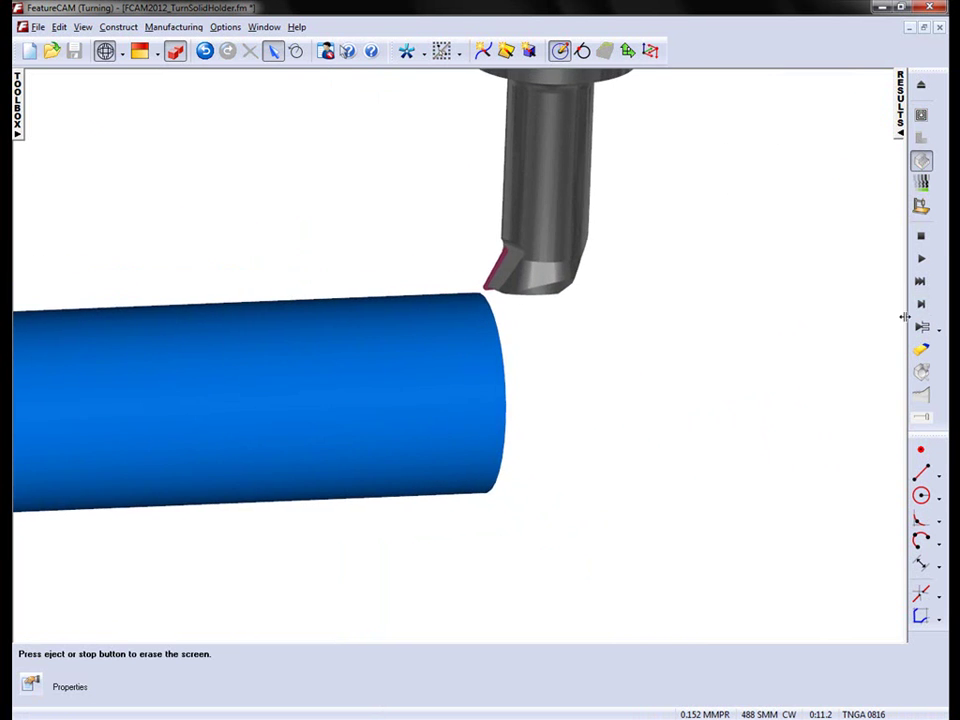
left_click(921, 306)
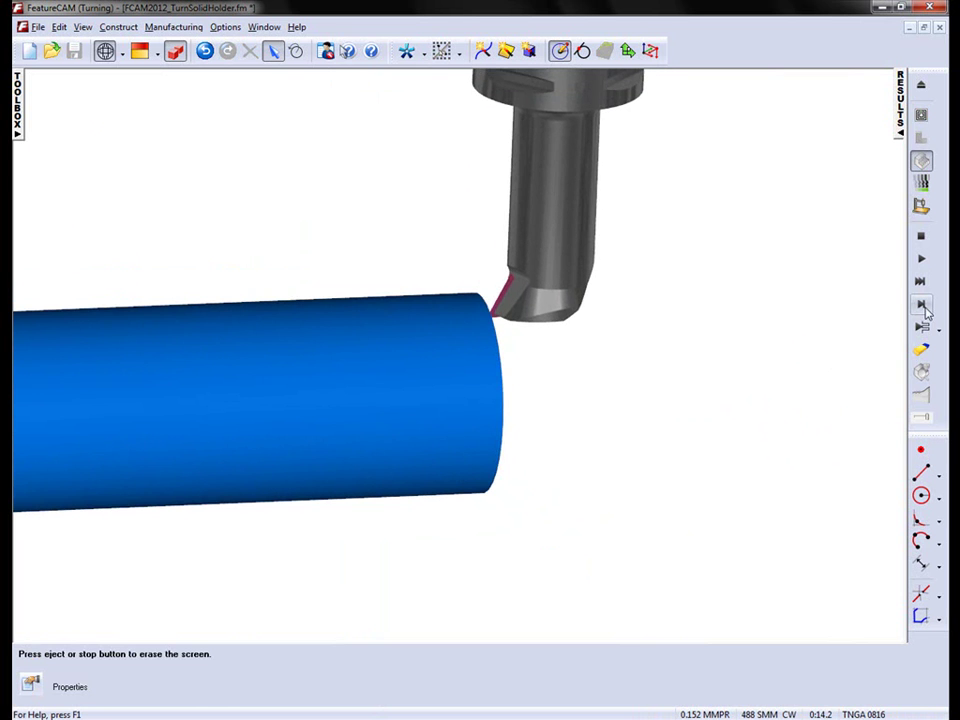
middle_click_drag(554, 419, 461, 423)
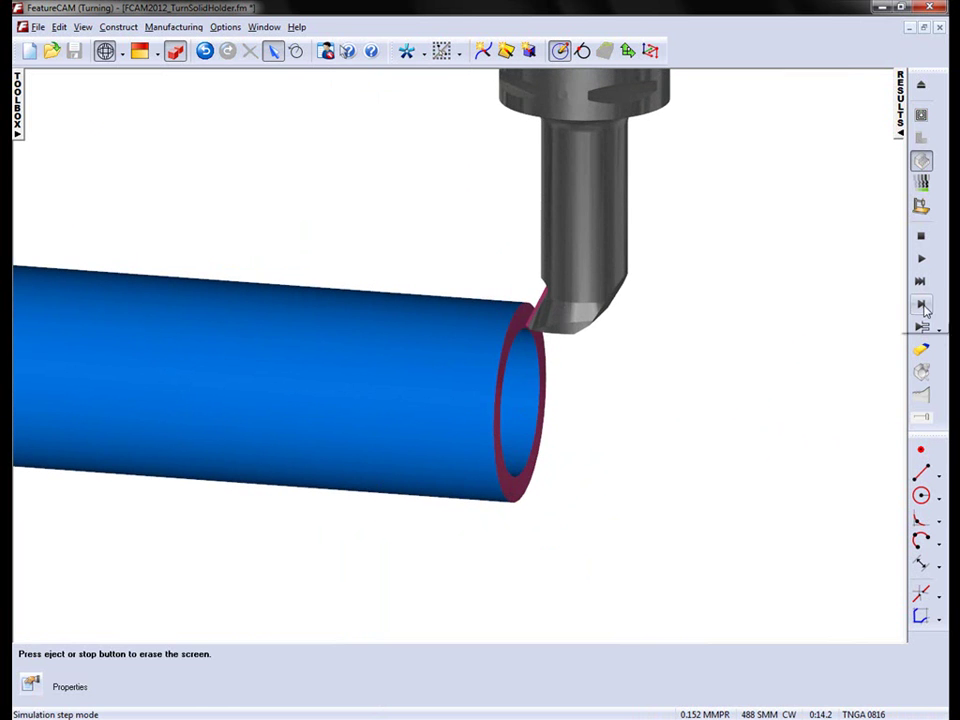
left_click(923, 306)
scroll(818, 304, "down", 2)
middle_click_drag(783, 294, 791, 328)
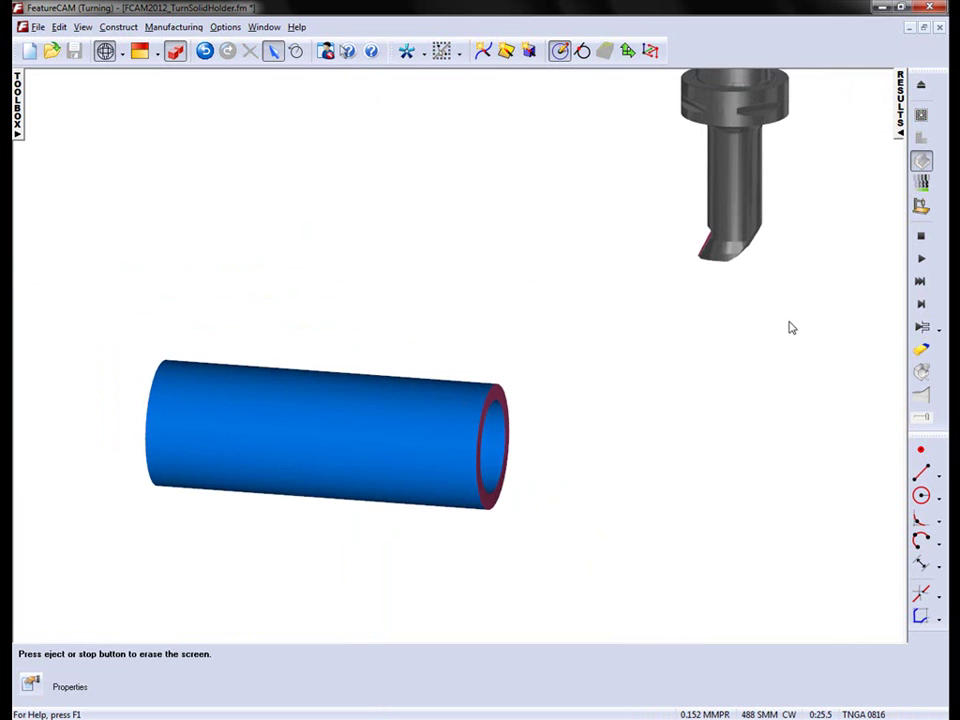
Step: Step the 3D simulation through turn1's roughing to its finish pass, checking the holder's orientation along the outside diameter
left_click(925, 310)
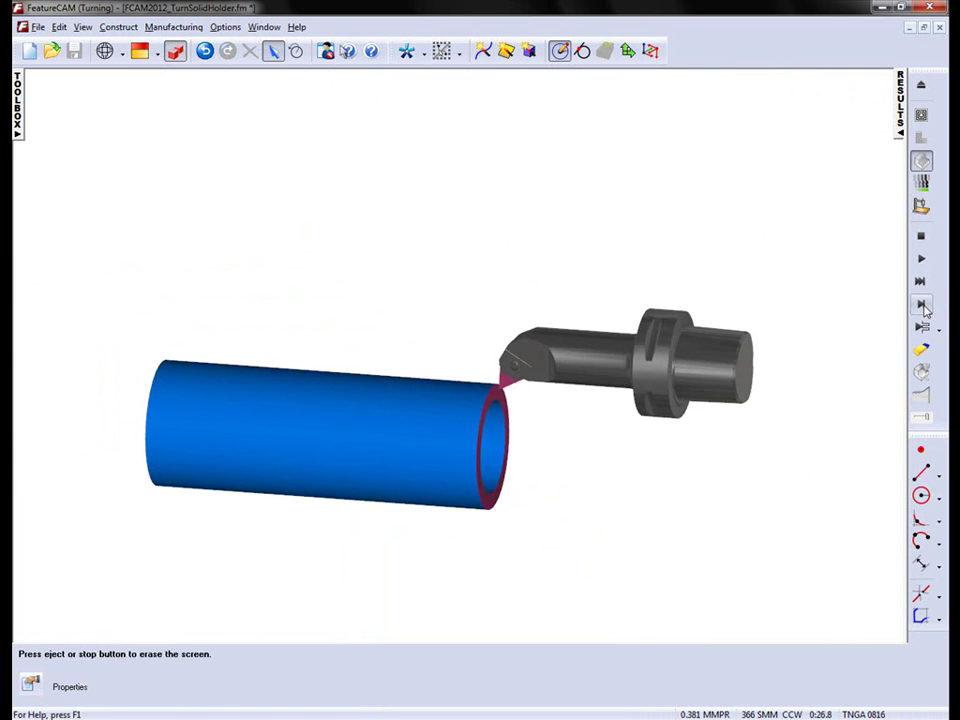
middle_click_drag(611, 403, 753, 394)
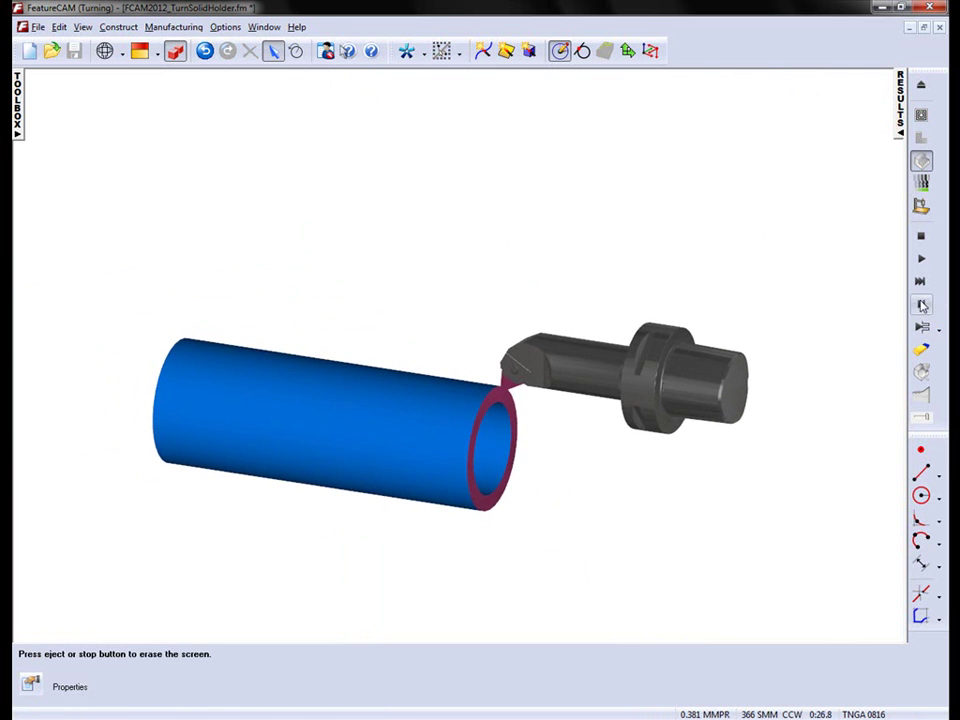
left_click(922, 305)
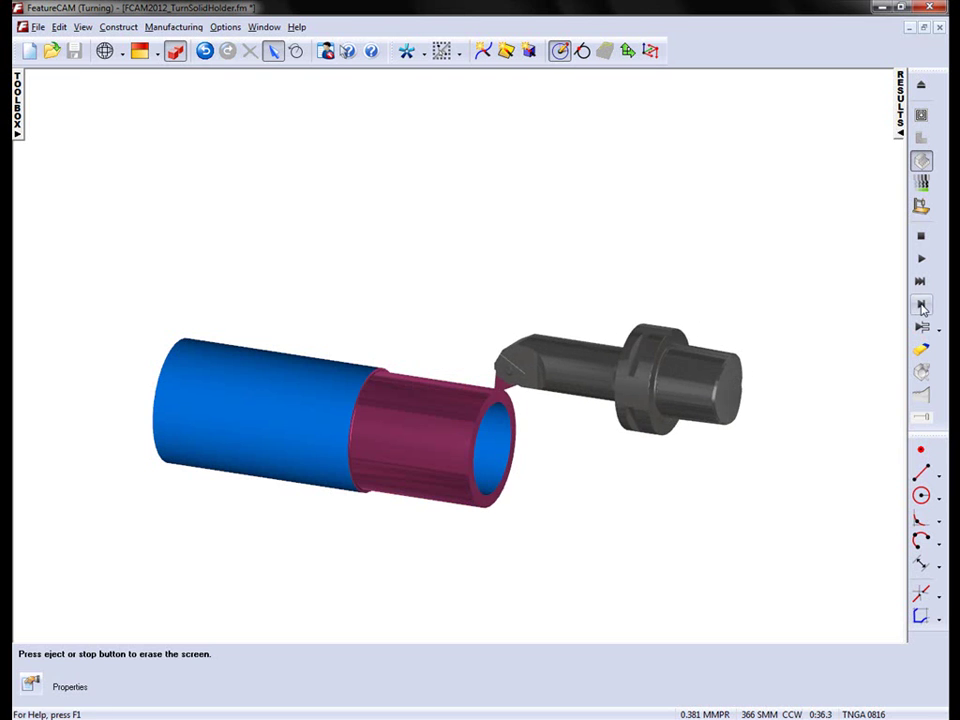
left_click(922, 305)
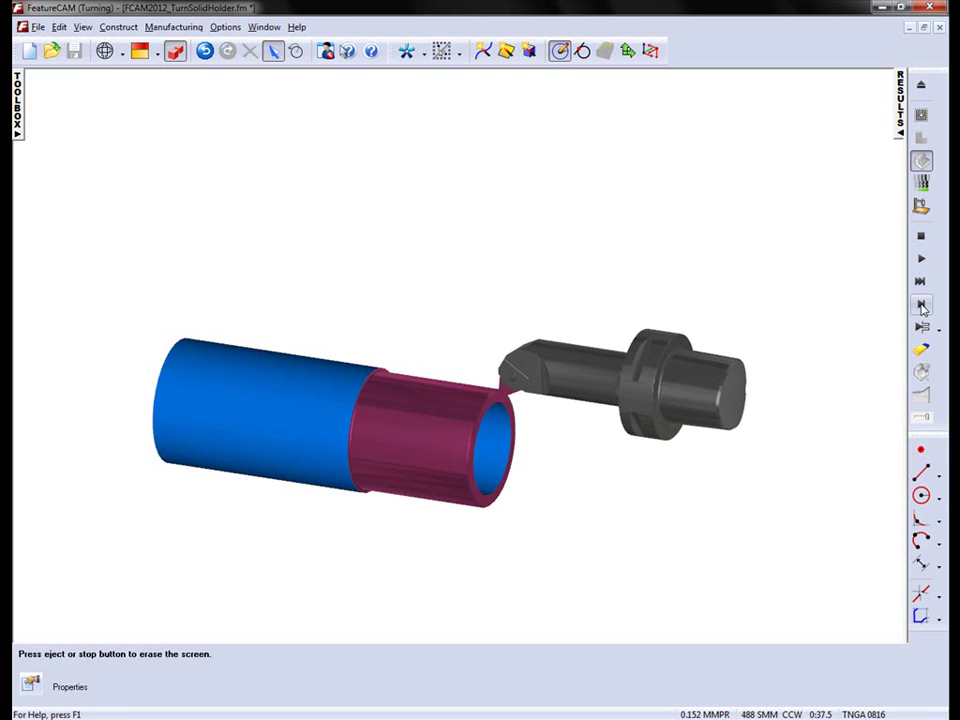
Step: Advance the 3D simulation operation by operation through bore1 up to the start of grooving
left_click(921, 329)
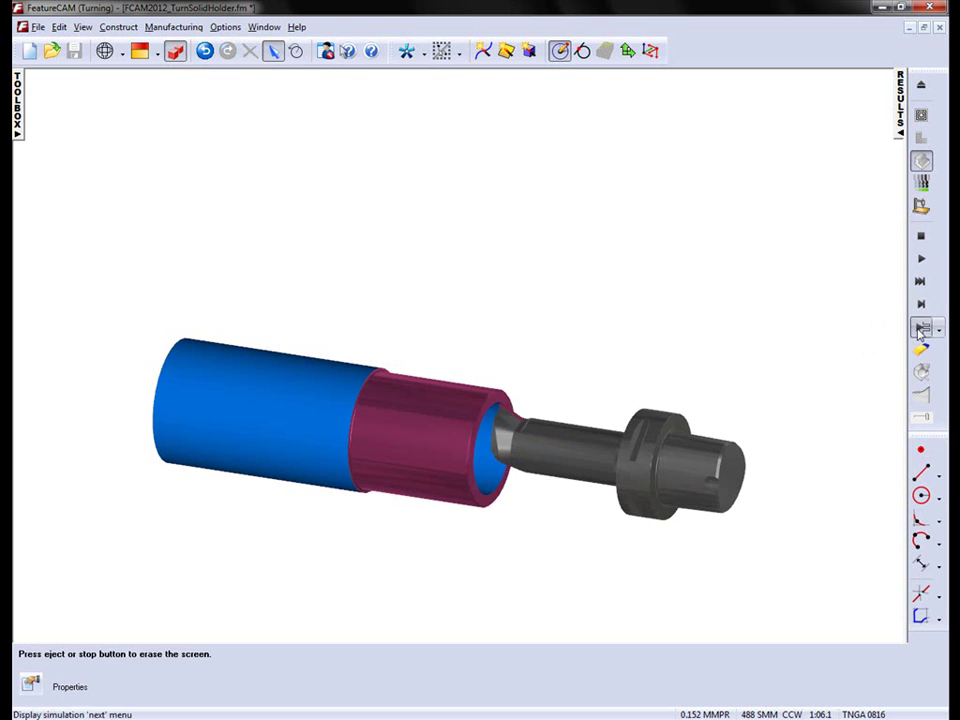
left_click(921, 329)
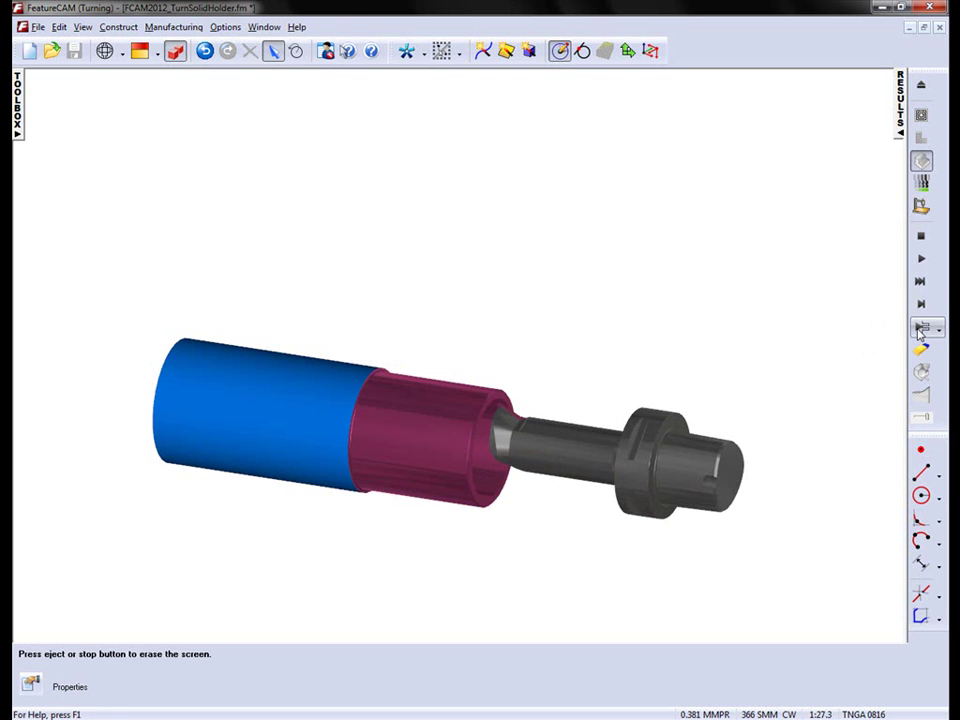
left_click(921, 329)
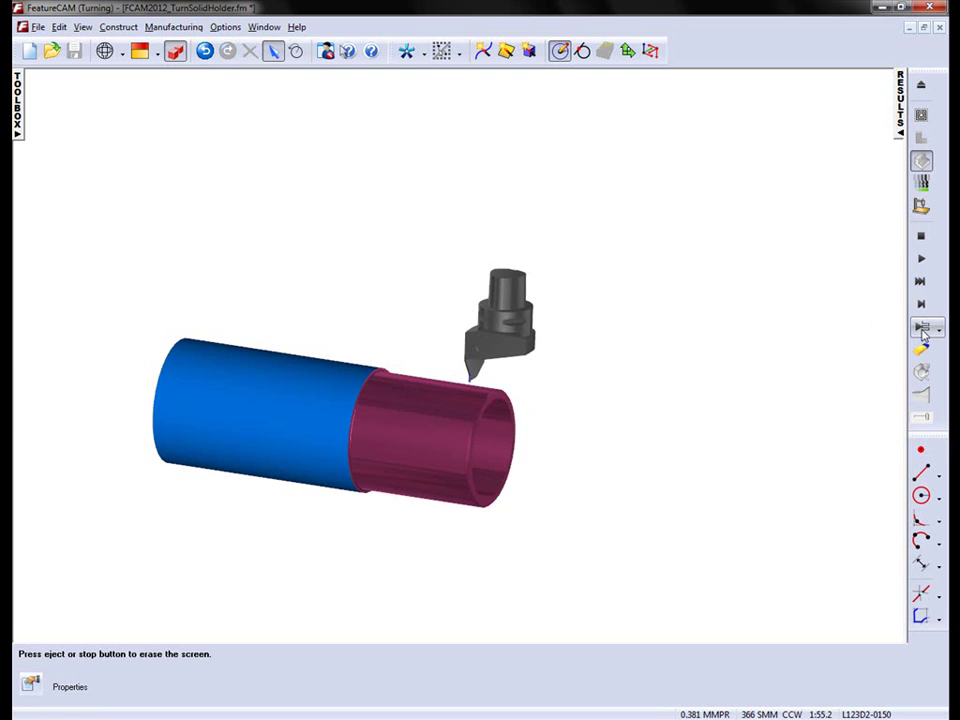
Step: Simulate the two grooves and the cutoff in 3D, and inspect the machined ring sleeve from several angles
middle_click_drag(563, 389, 619, 368)
scroll(619, 368, "up", 3)
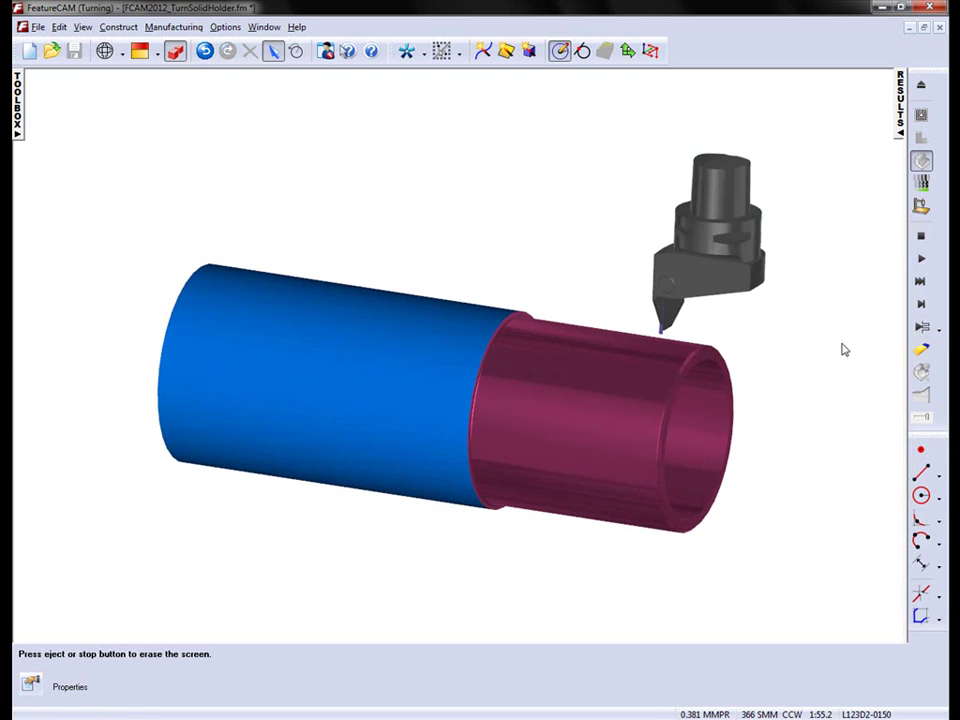
left_click(921, 329)
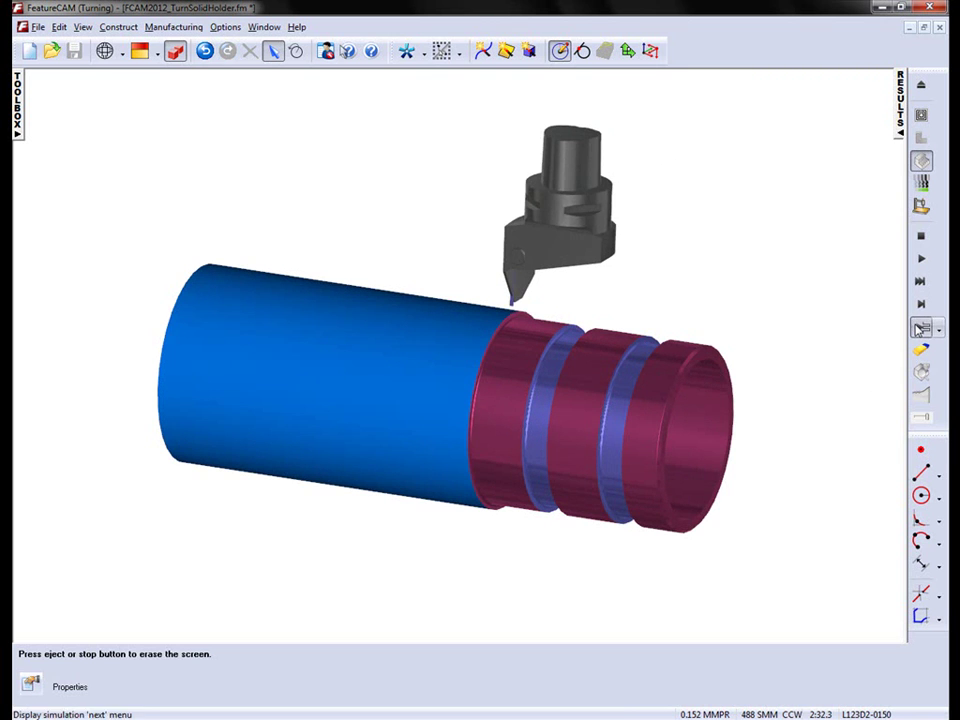
middle_click_drag(532, 462, 627, 463)
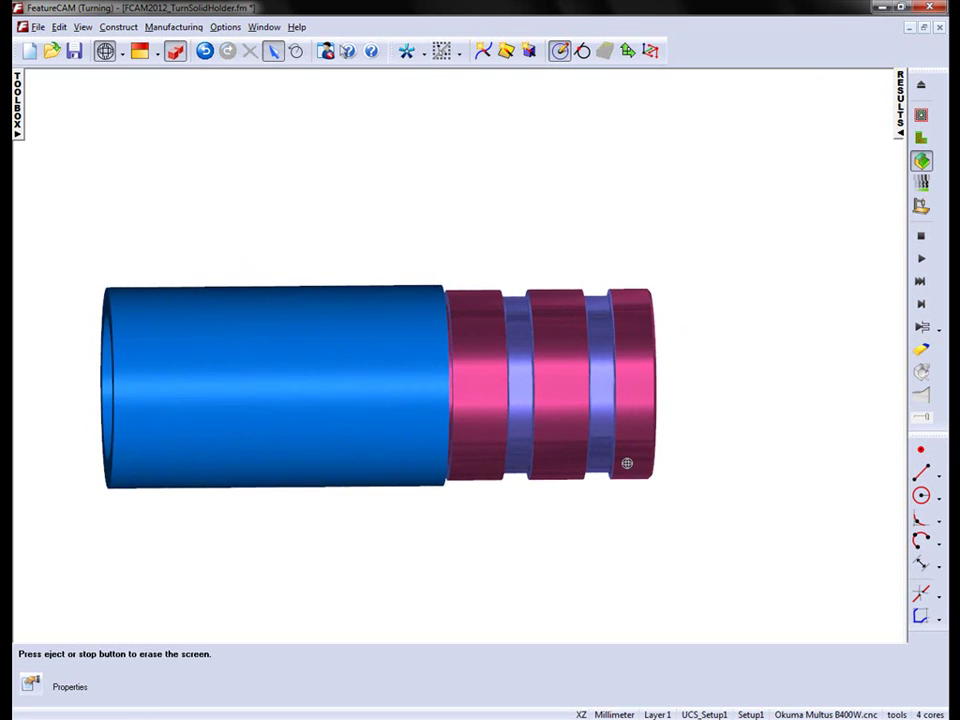
left_click_drag(627, 463, 499, 454)
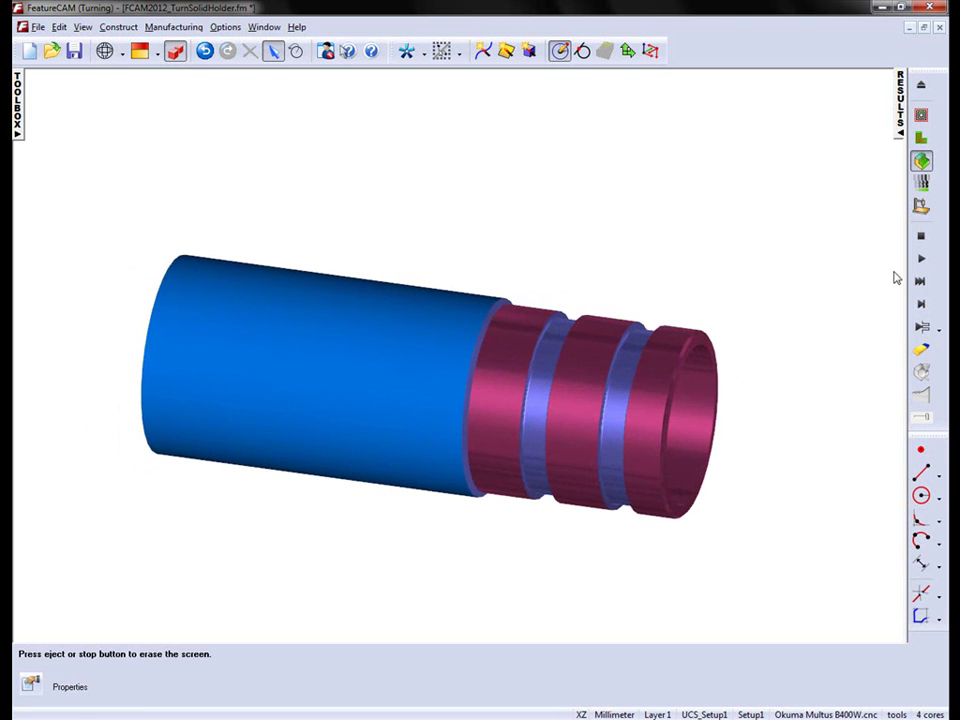
Step: Stop the 3D simulation and play the machine simulation of all the operations
left_click(922, 240)
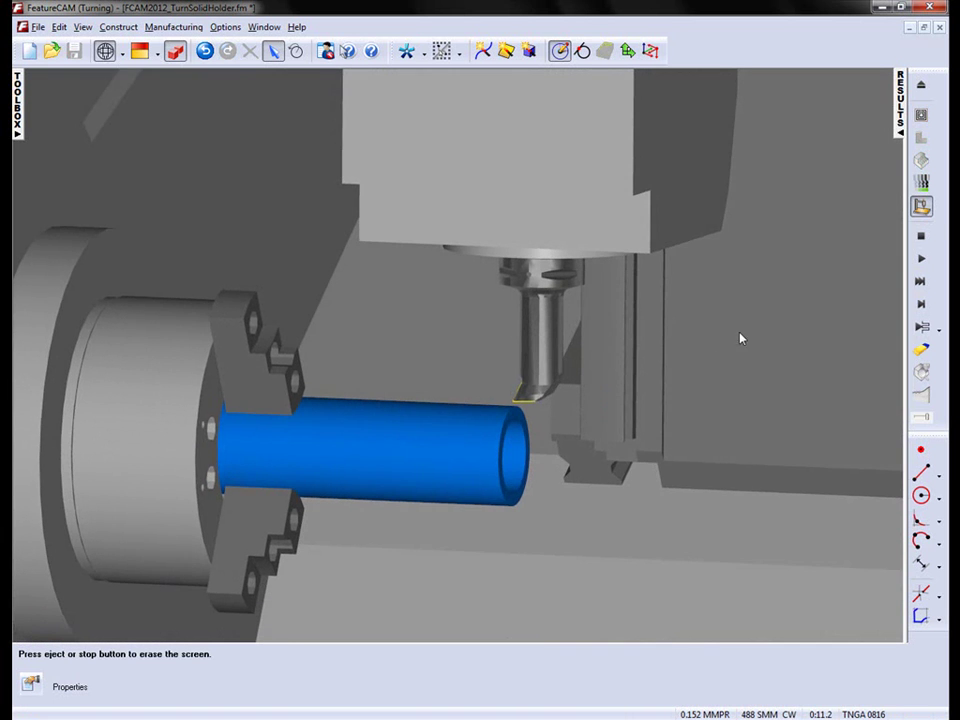
left_click(920, 260)
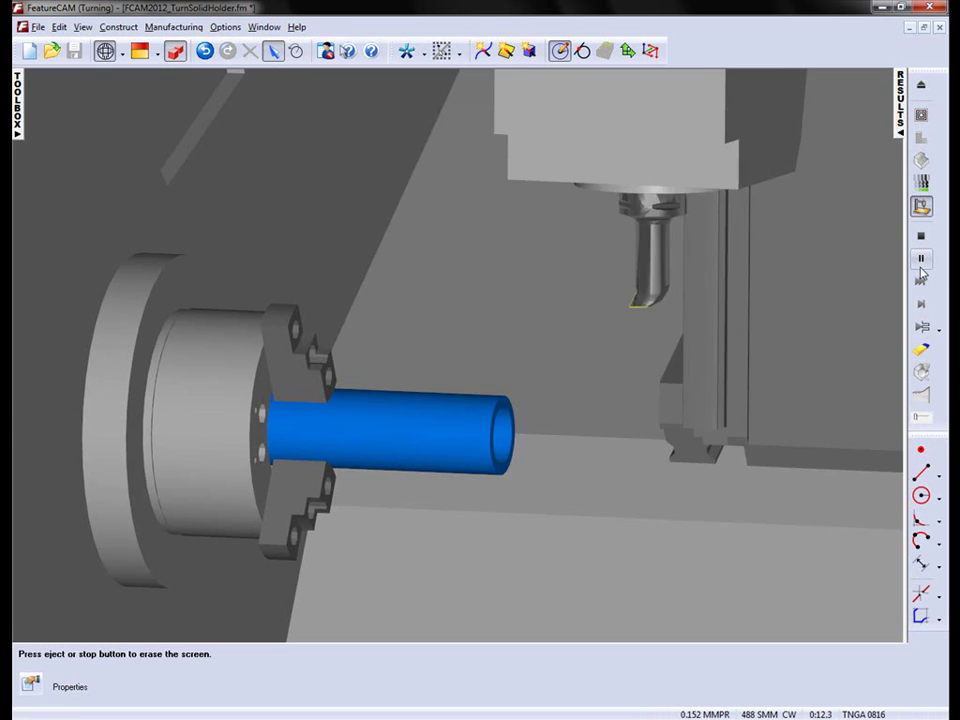